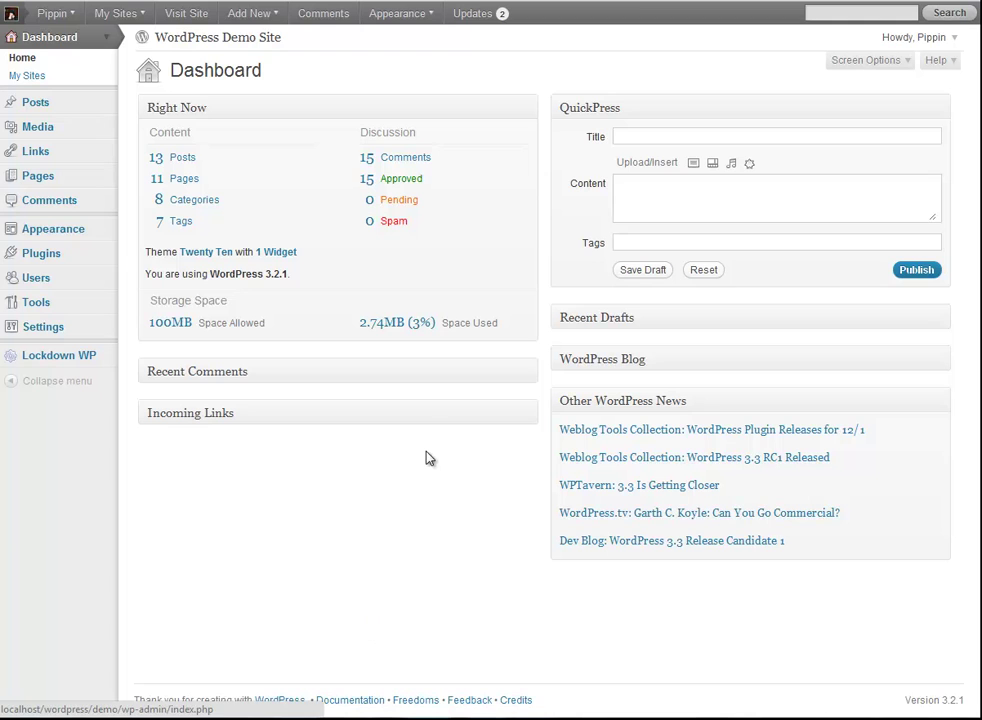
Open the Plugins page listing Lockdown WordPress Admin, Login LockDown, Remove WP Generator Meta Tag and Security Ninja.
left_click(58, 257)
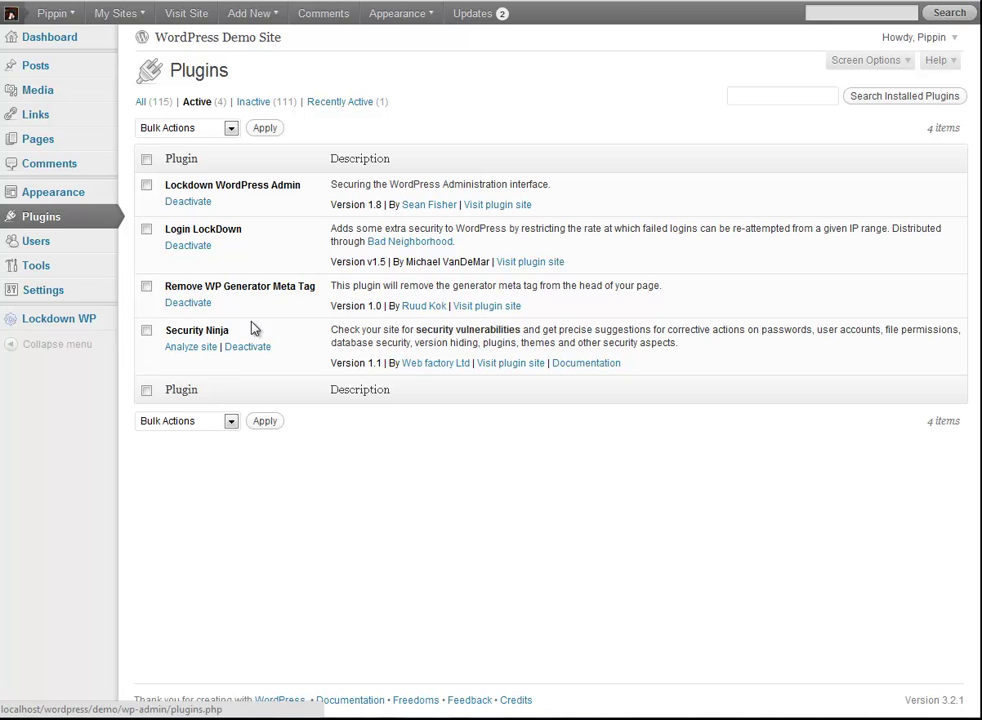
left_click_drag(230, 331, 163, 330)
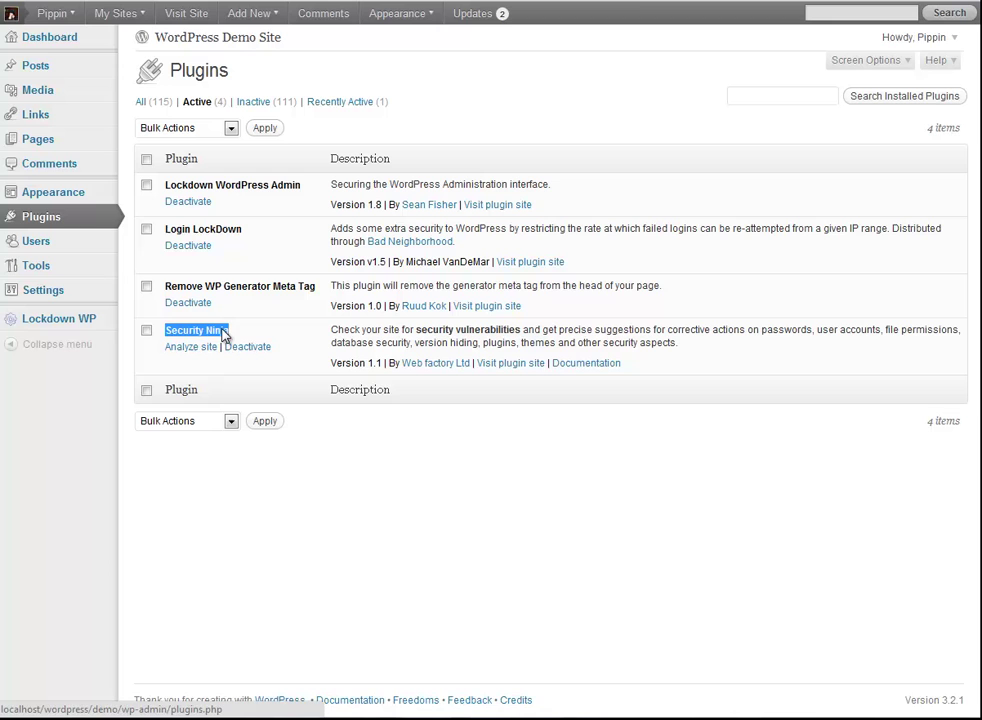
left_click(232, 337)
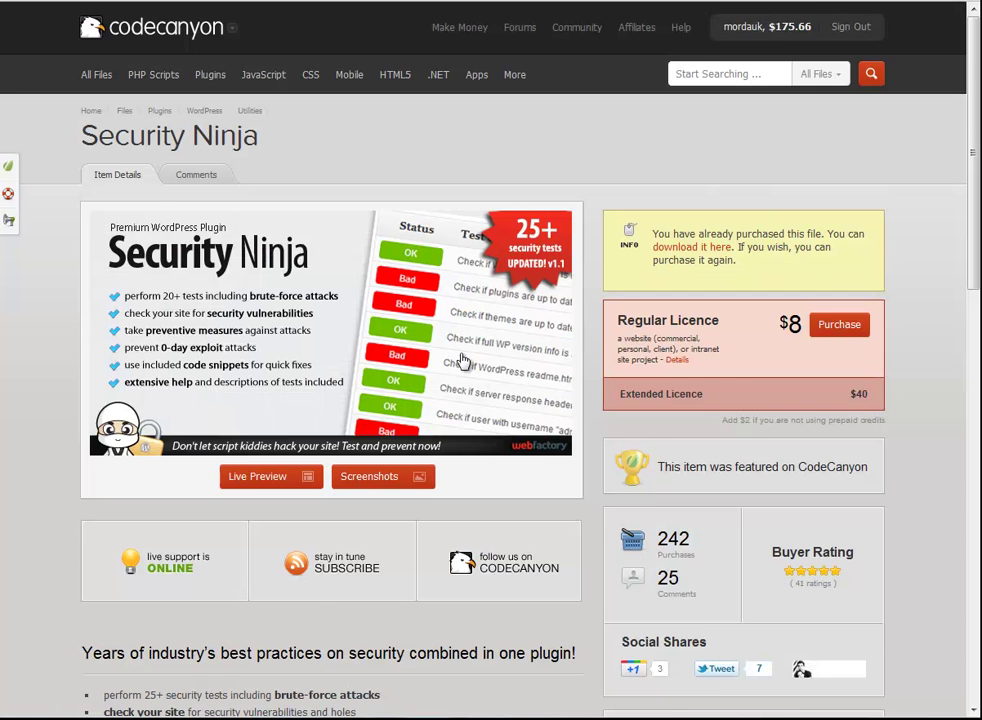
scroll(380, 275, "down", 1)
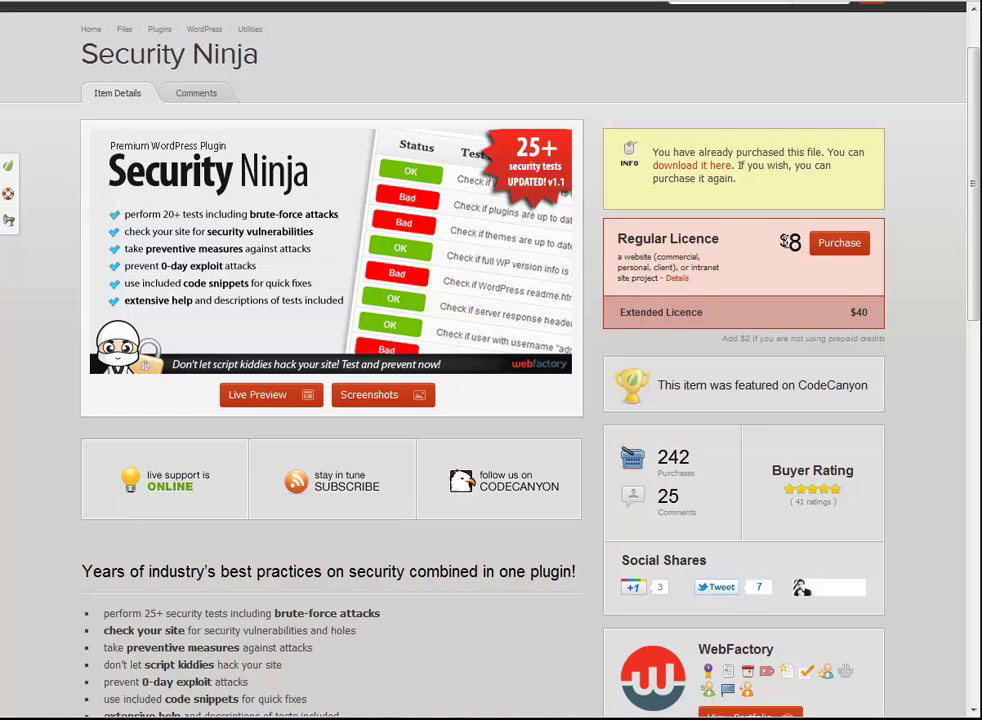
scroll(446, 415, "down", 1)
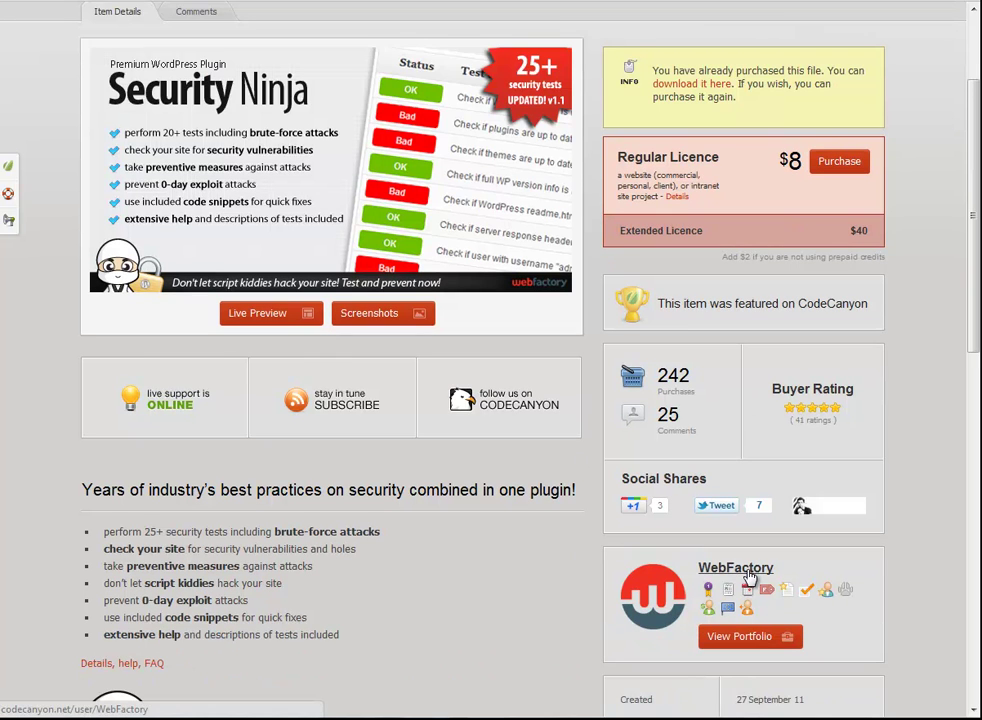
scroll(750, 578, "down", 1)
scroll(745, 573, "down", 1)
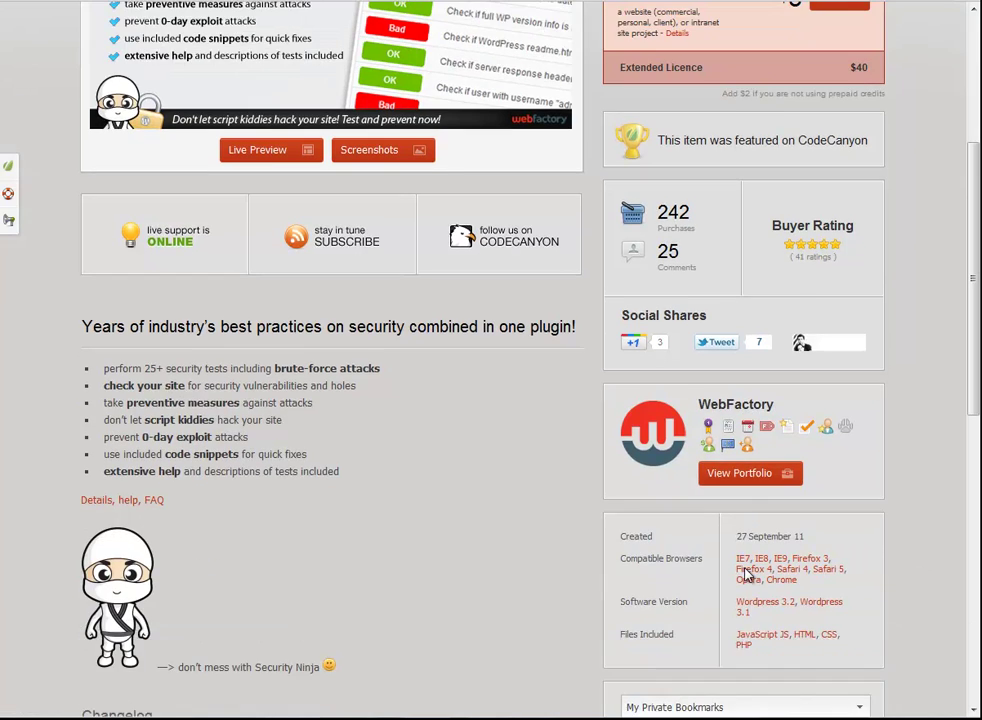
scroll(745, 573, "up", 2)
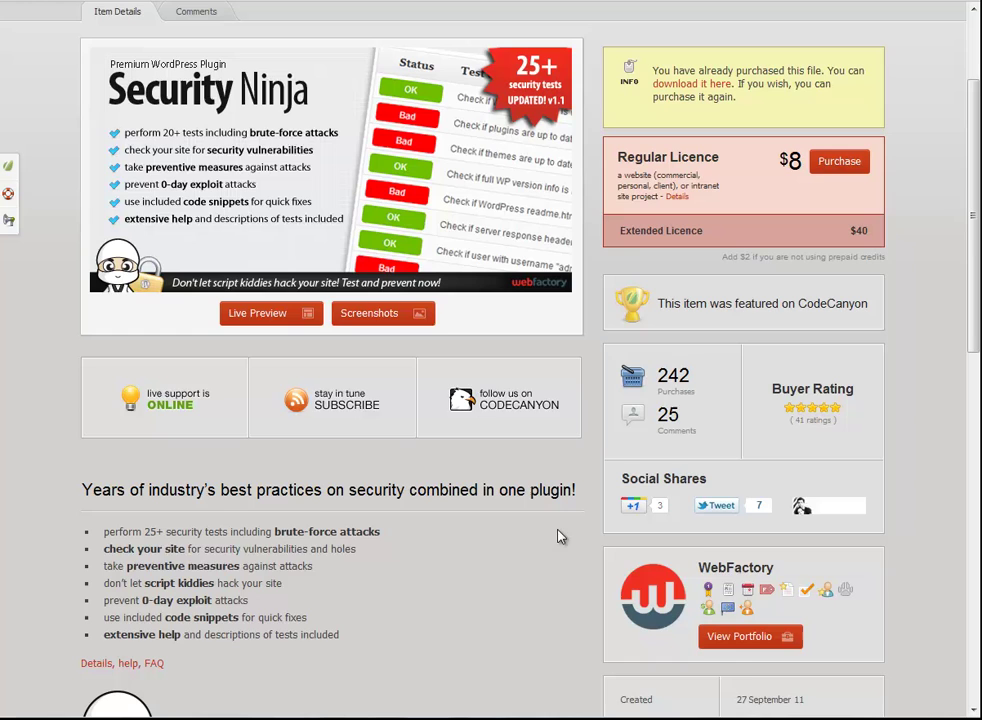
scroll(545, 588, "up", 1)
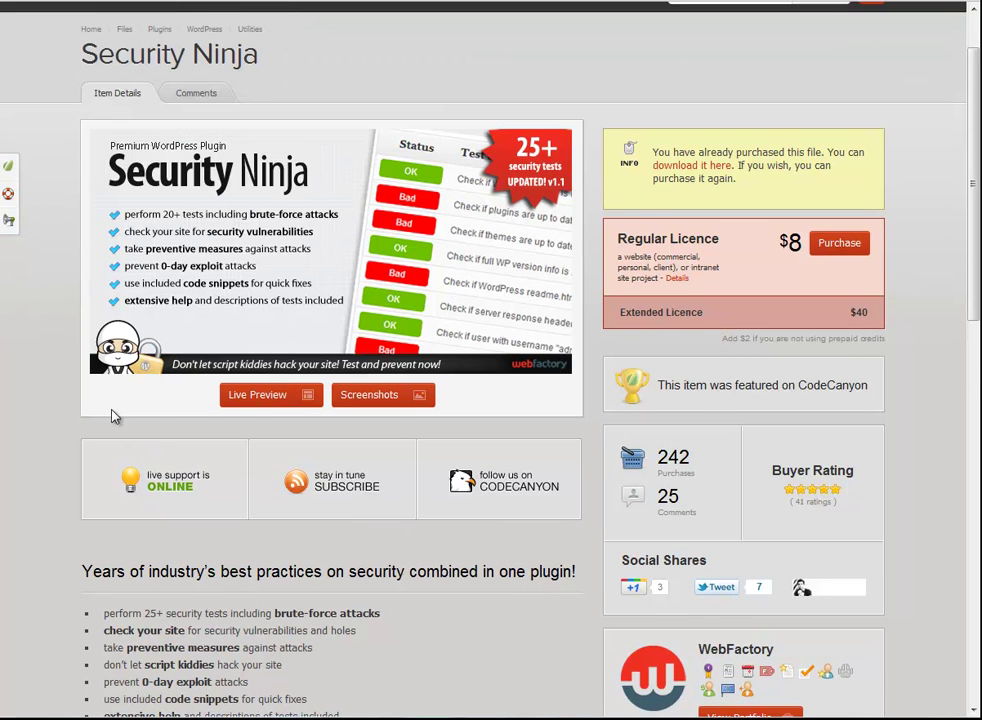
scroll(583, 467, "down", 2)
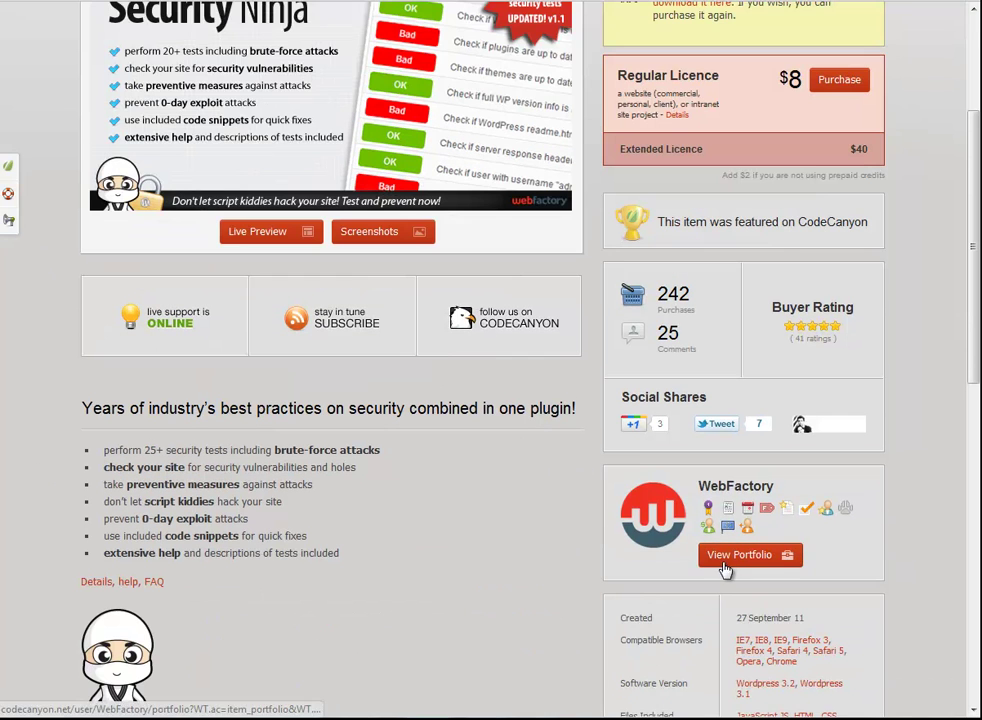
scroll(445, 568, "up", 1)
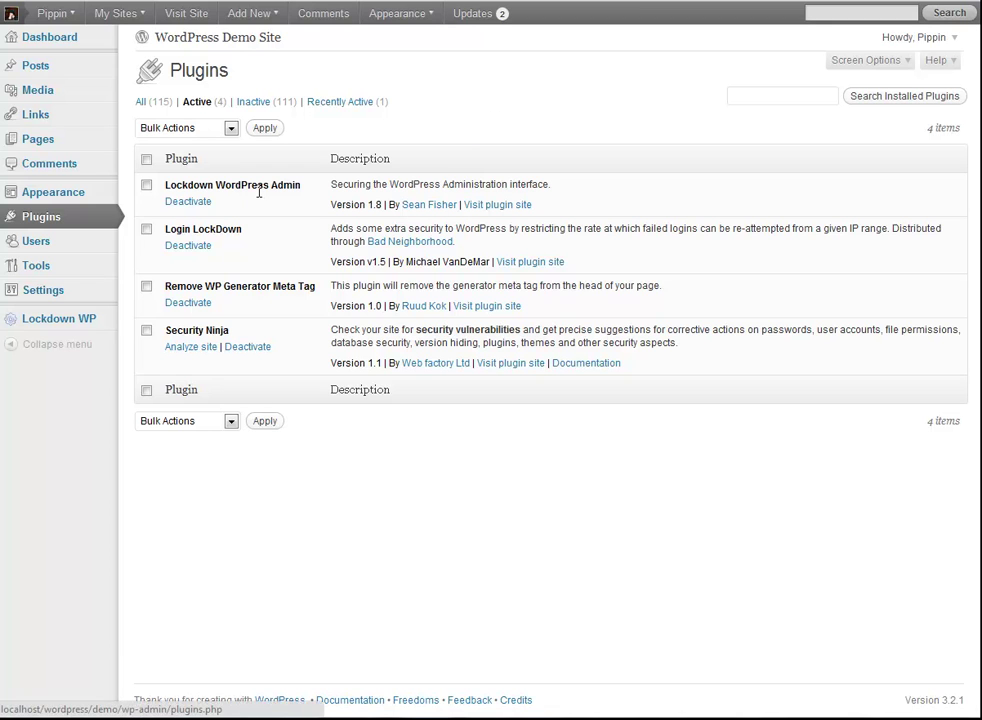
Enable Lockdown WP's 'hide WP Admin' option for logged-out visitors and save the options.
left_click(72, 328)
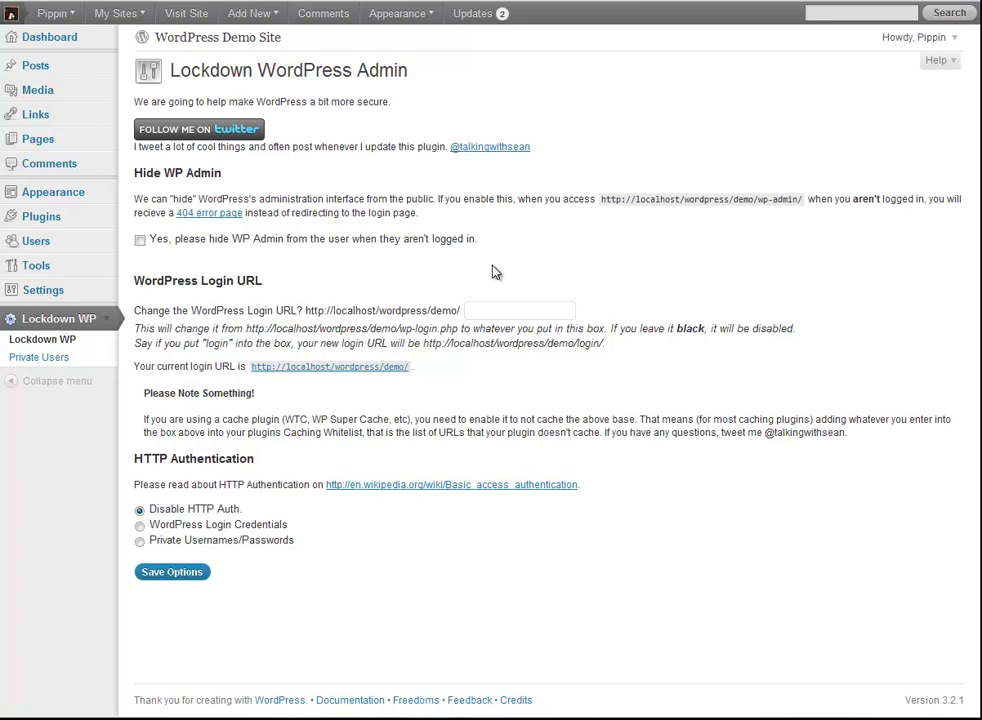
left_click(195, 247)
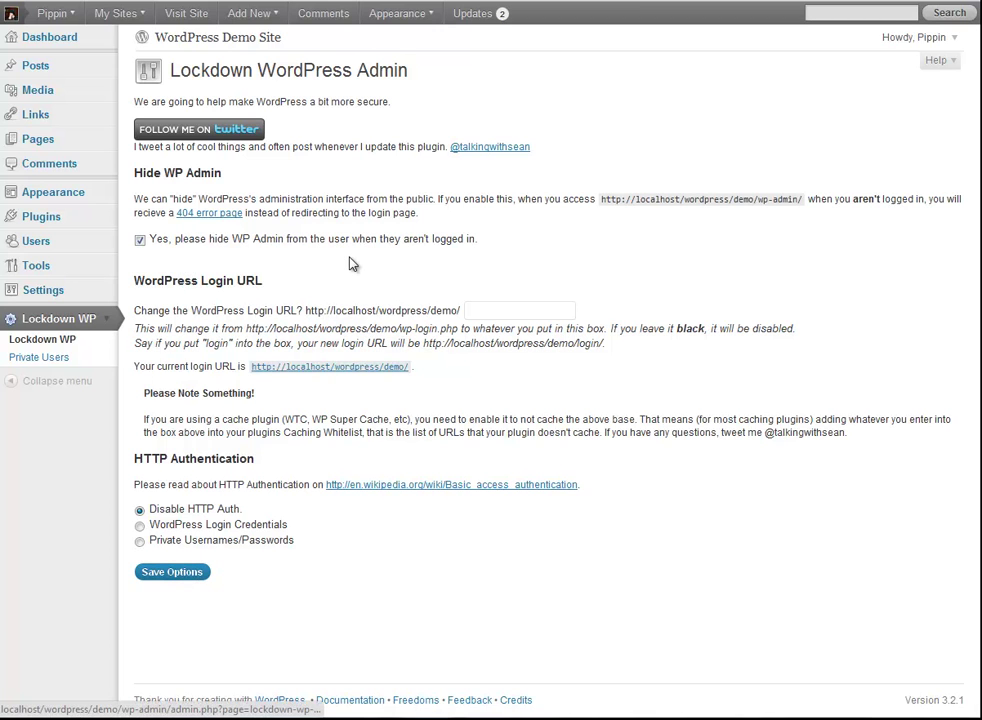
left_click(168, 574)
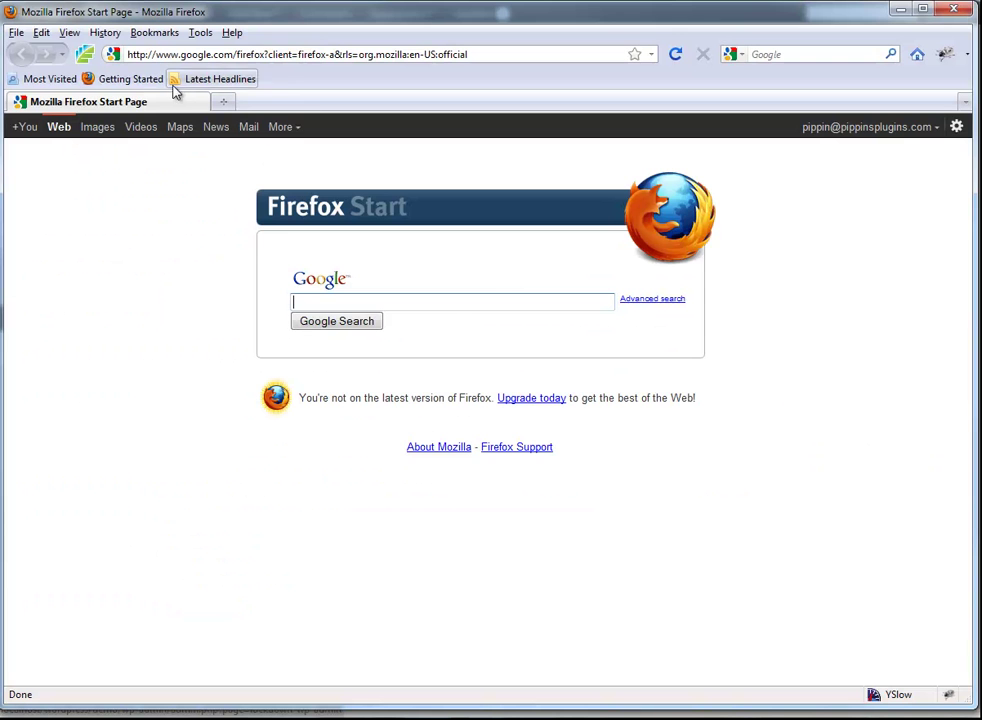
Load localhost/wordpress/demo/wp-admin and confirm it returns a Not Found page.
left_click(191, 54)
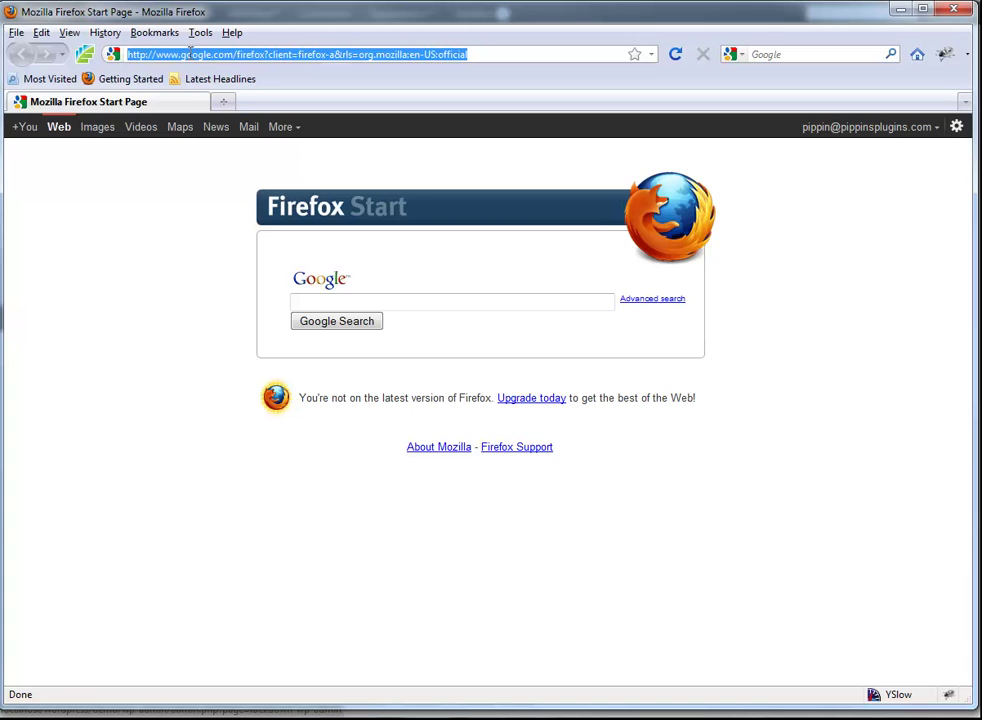
type("http://localhost/wordpress/demo")
key("Return")
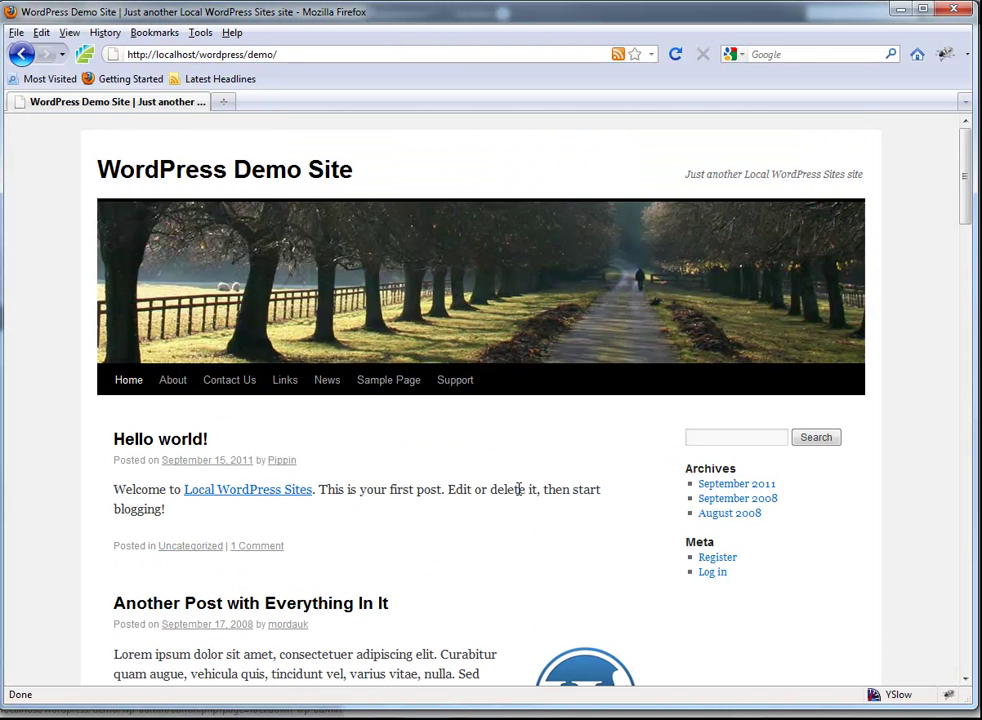
left_click(382, 57)
left_click(367, 68)
type("wp-admin")
key("Return")
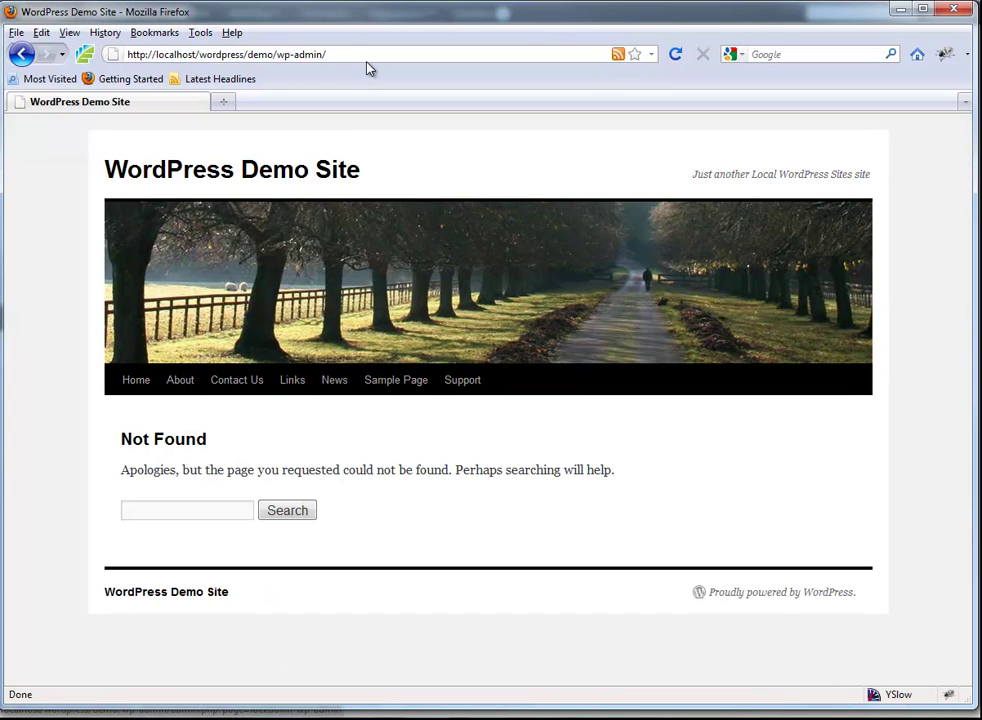
triple_click(145, 439)
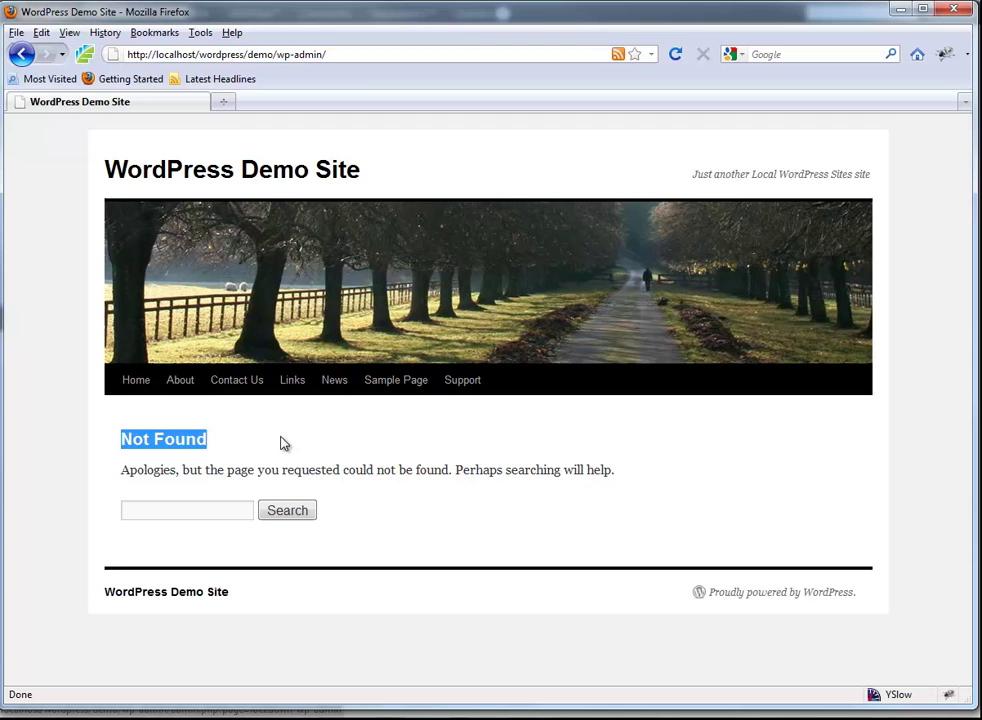
left_click(222, 445)
Check that wp-login.php still opens the Login LockDown-protected login page, then go back.
left_click(374, 51)
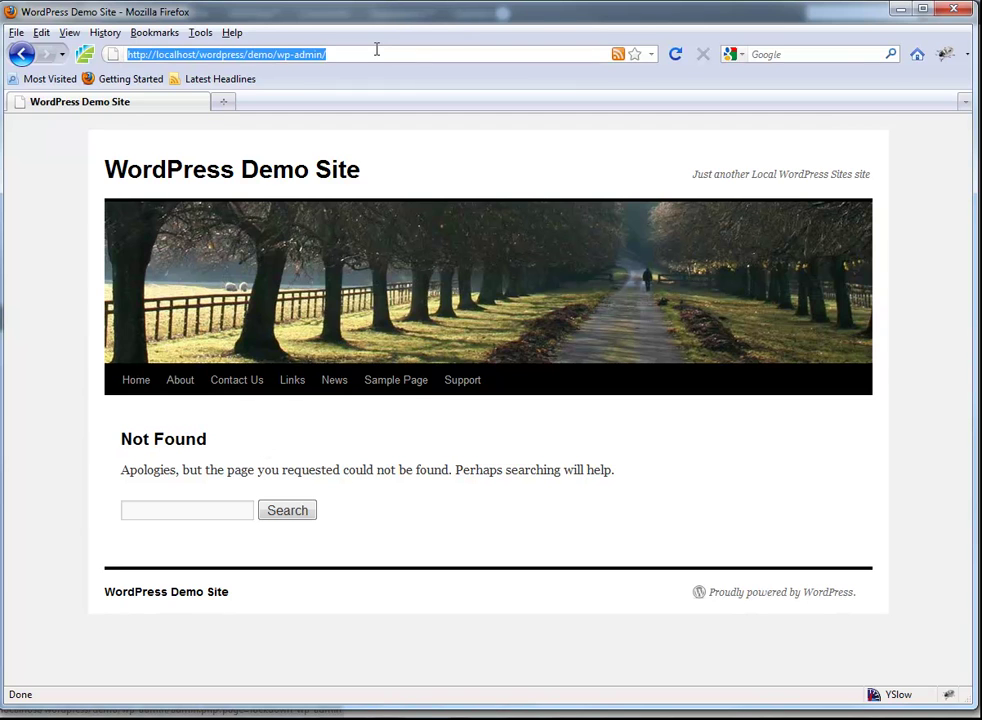
key("shift+Left")
key("shift+Left")
key("shift+Left")
key("shift+Left")
key("shift+Left")
key("shift+Left")
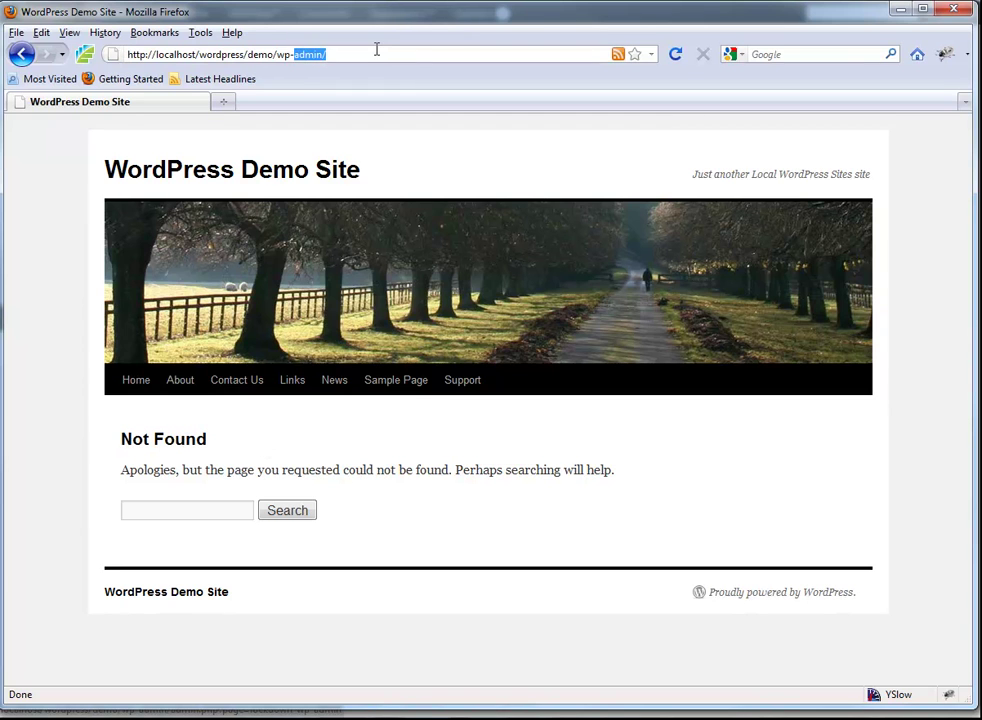
type("login.php")
key("Return")
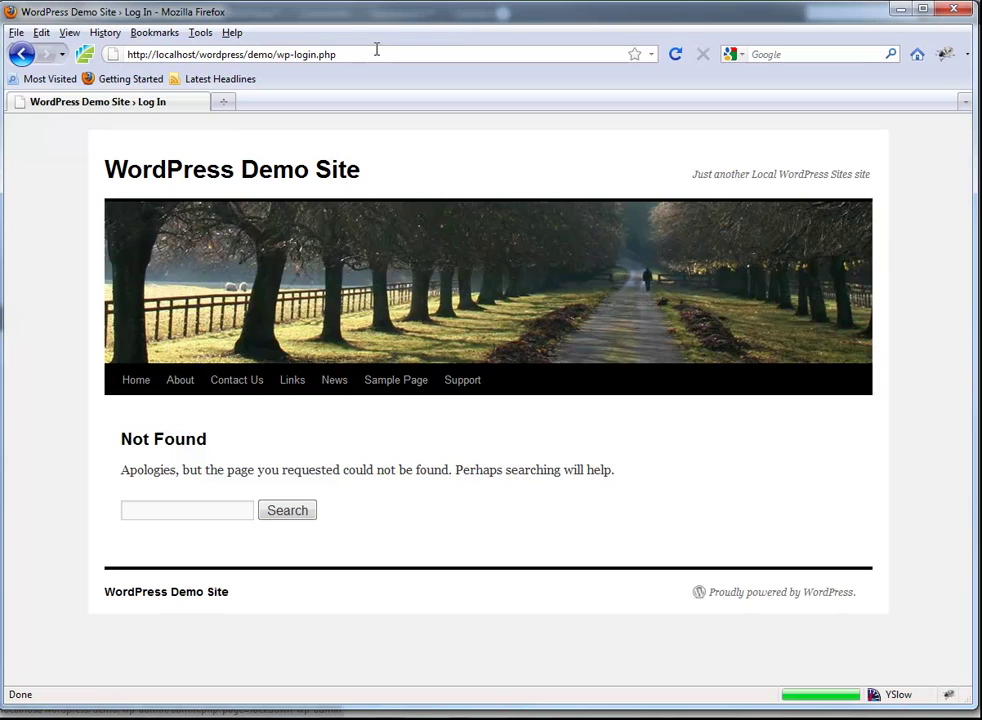
left_click(545, 335)
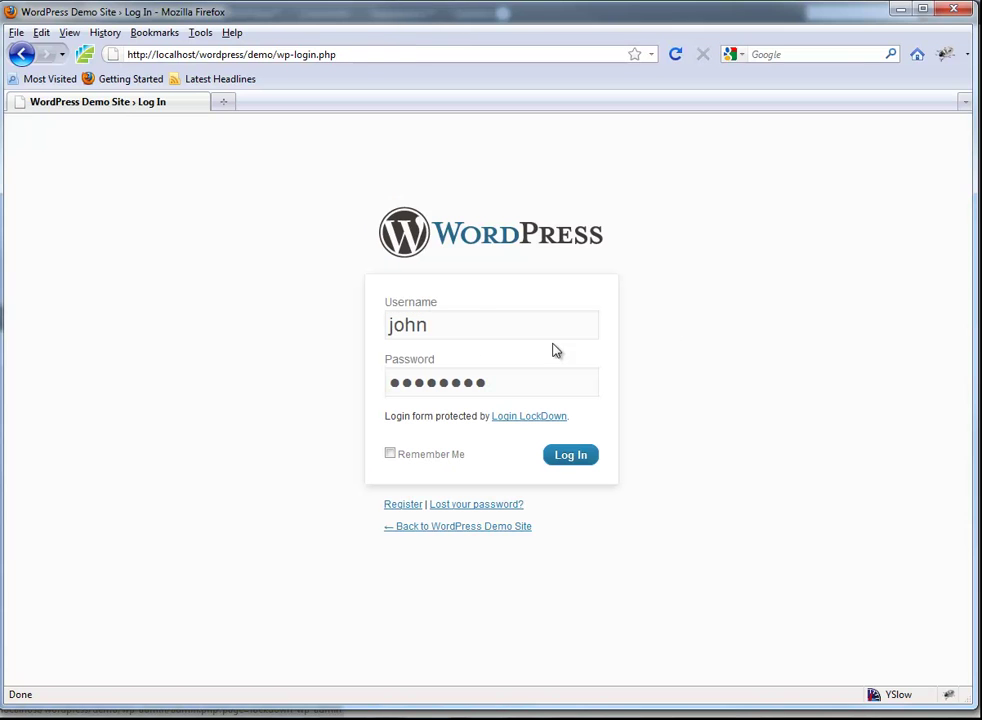
double_click(468, 325)
left_click(943, 447)
left_click(22, 55)
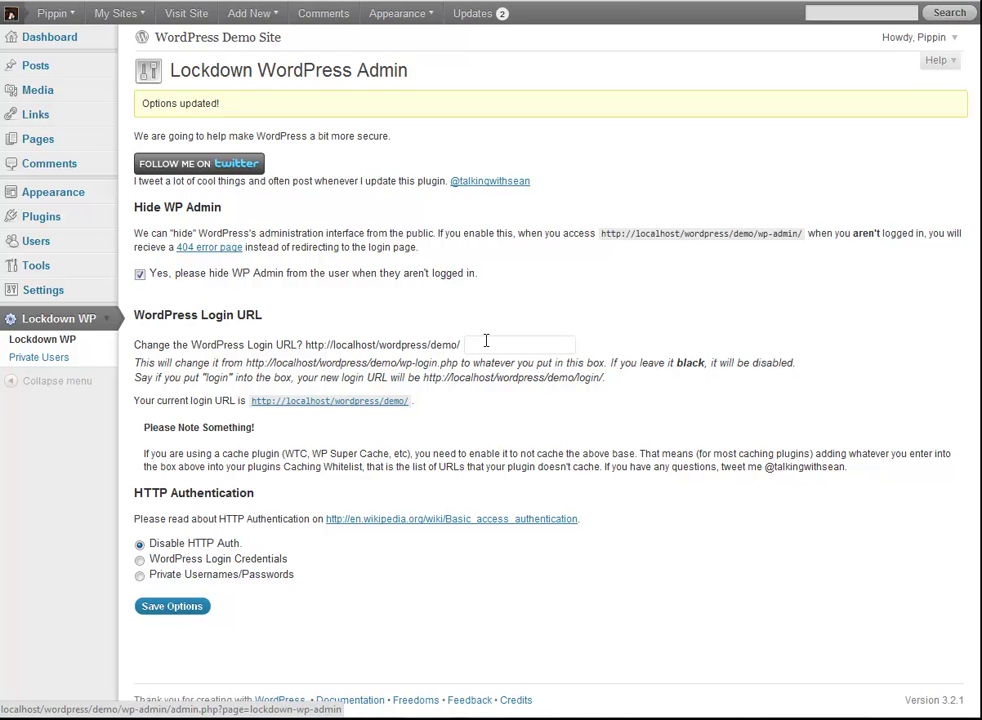
Enter coffee as the custom WordPress login URL and begin retyping the wp-login address.
left_click(555, 345)
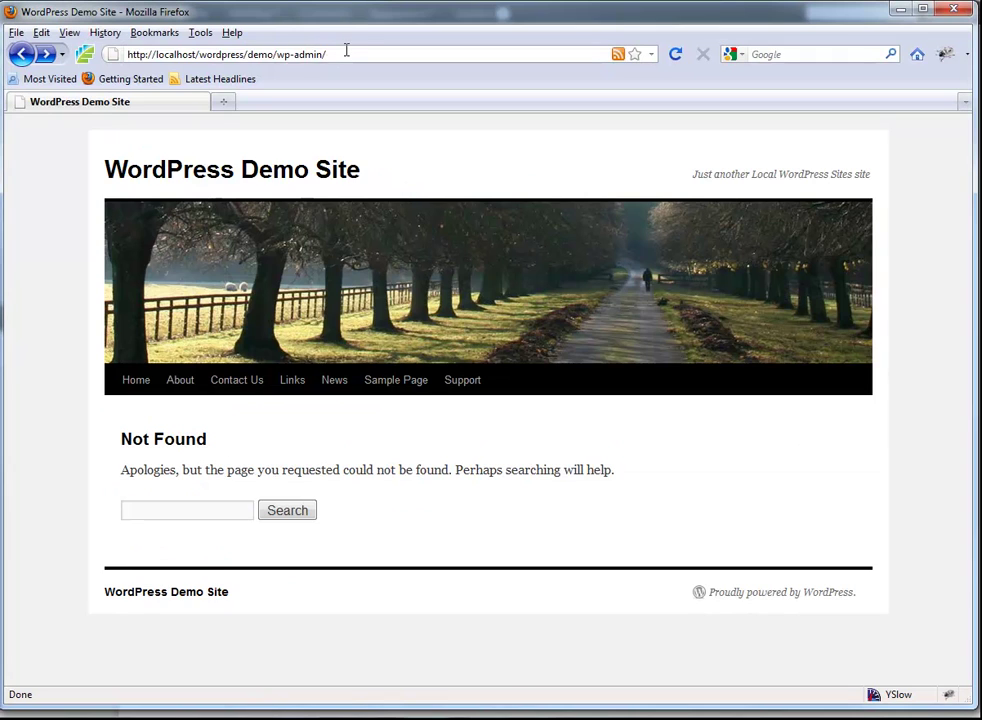
left_click(346, 50)
double_click(343, 47)
type("login.")
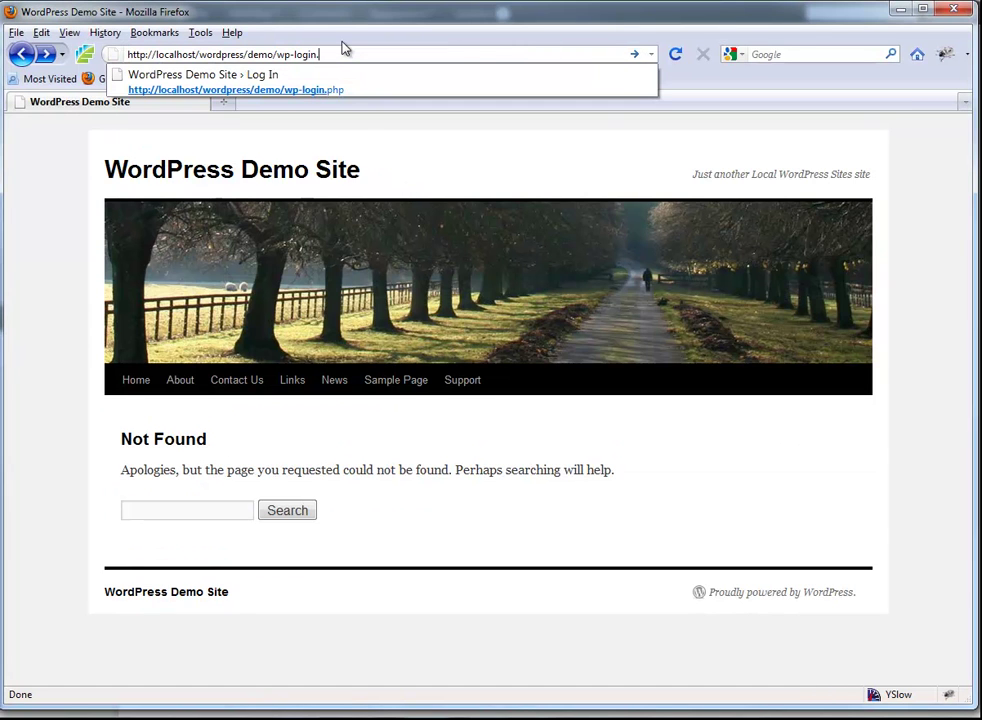
type("php")
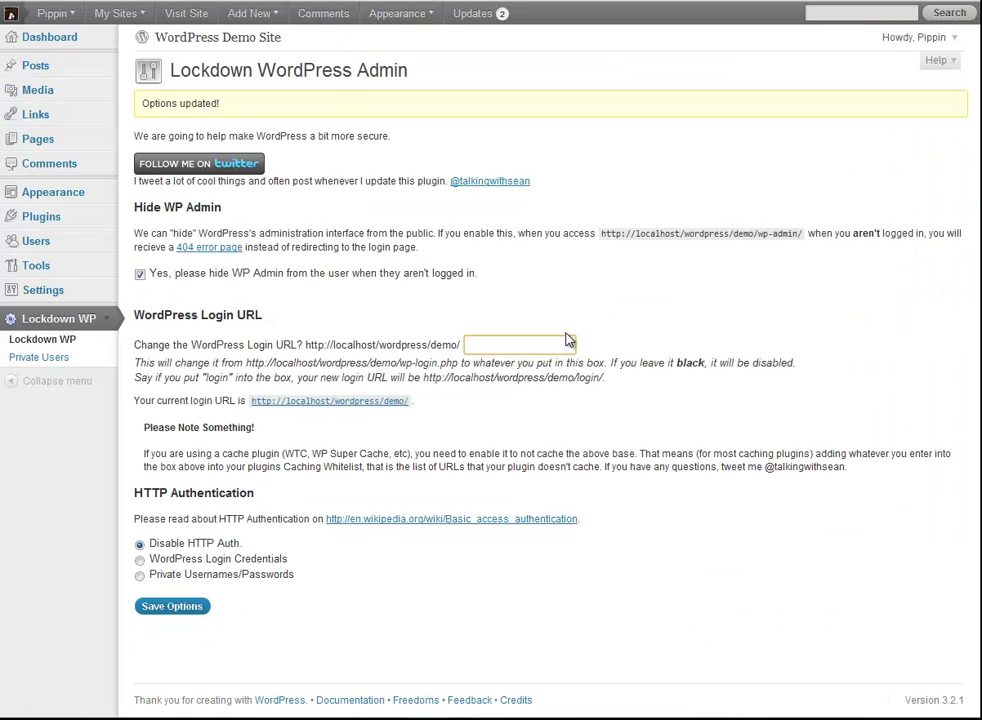
type("coffee")
Save coffee as the login URL and confirm wp-login.php now returns Not Found.
left_click(204, 608)
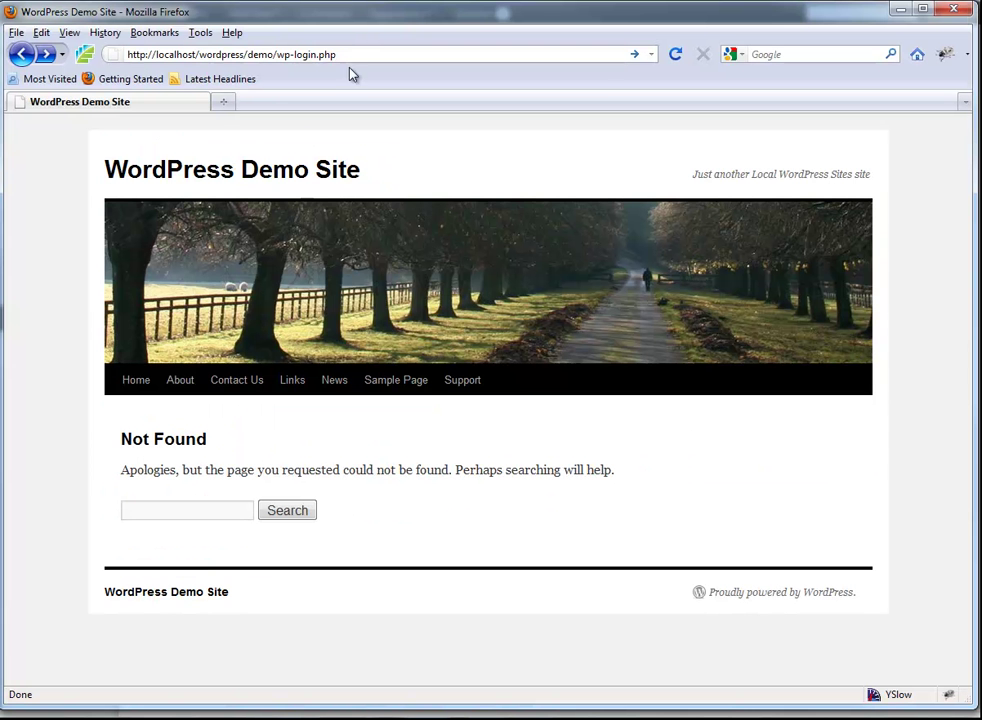
key("Return")
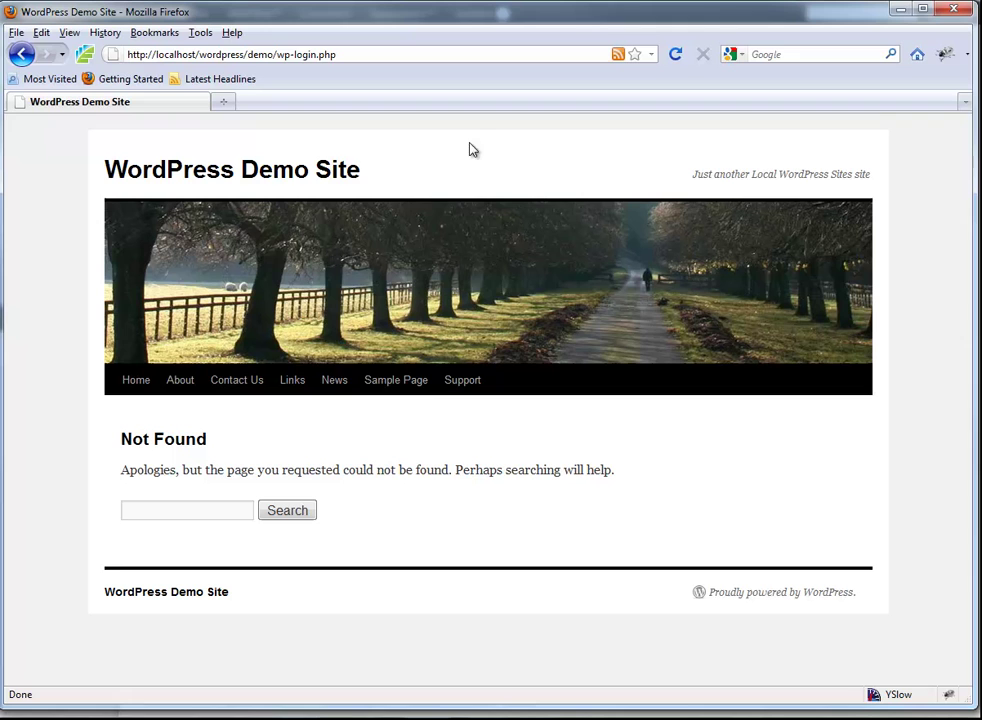
triple_click(182, 438)
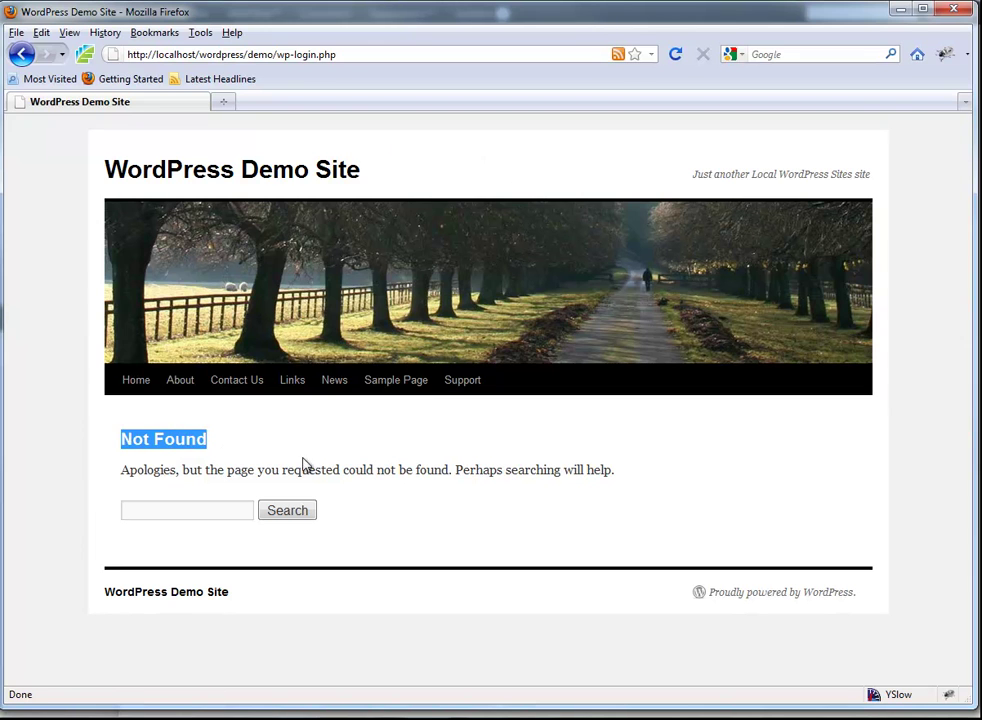
left_click(310, 433)
Load the /coffee address to confirm it opens the login form, then go back.
left_click_drag(355, 54, 278, 54)
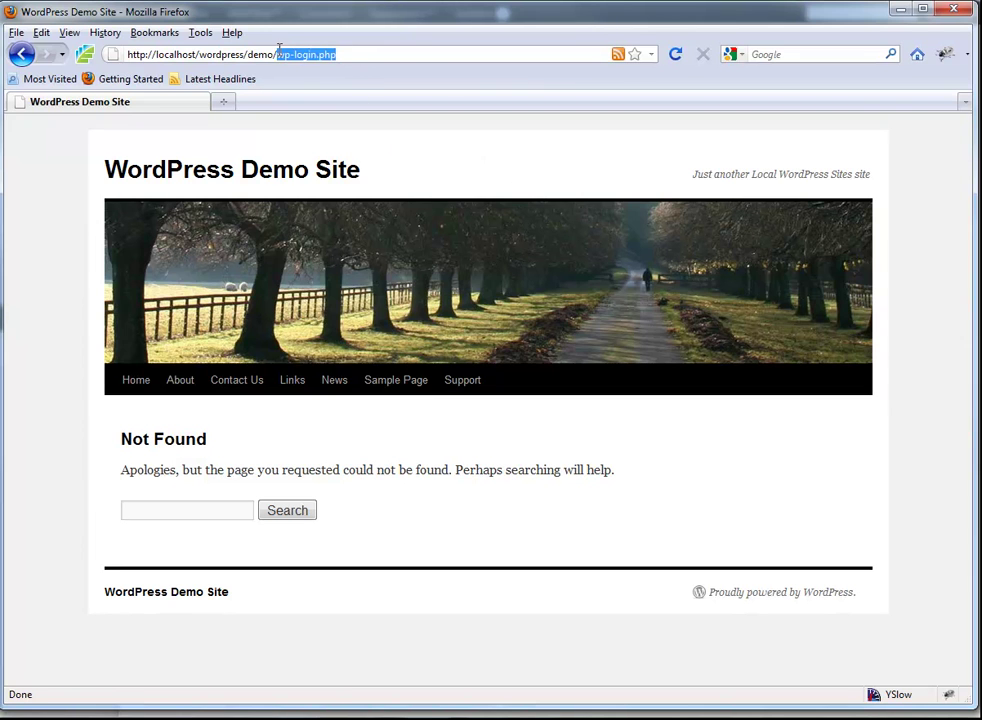
type("coffee")
key("Return")
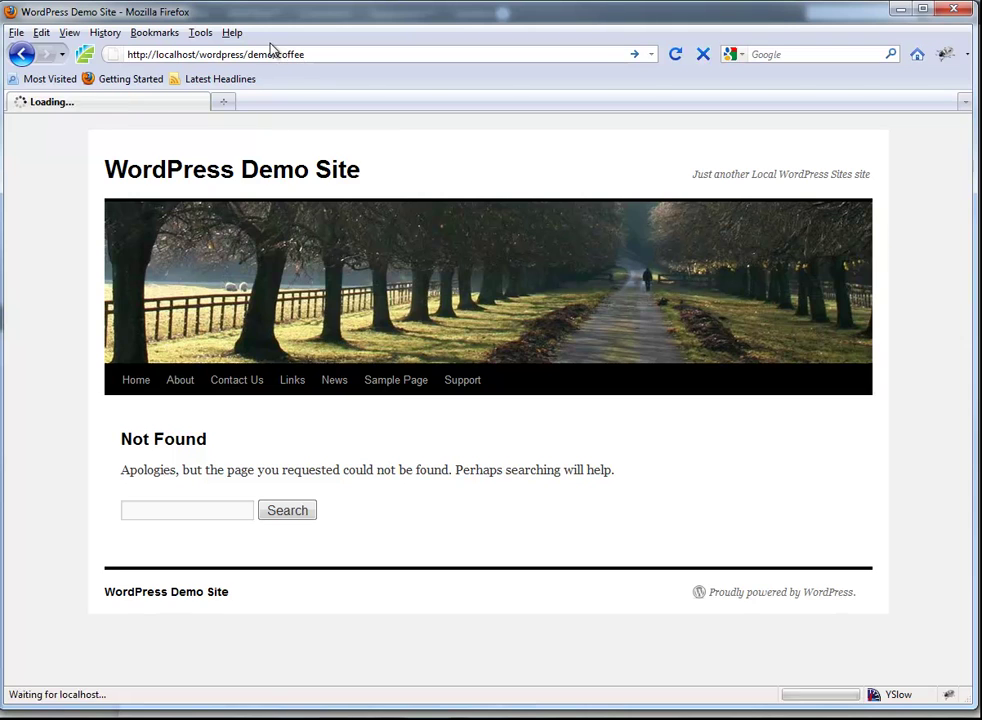
left_click(526, 320)
double_click(409, 359)
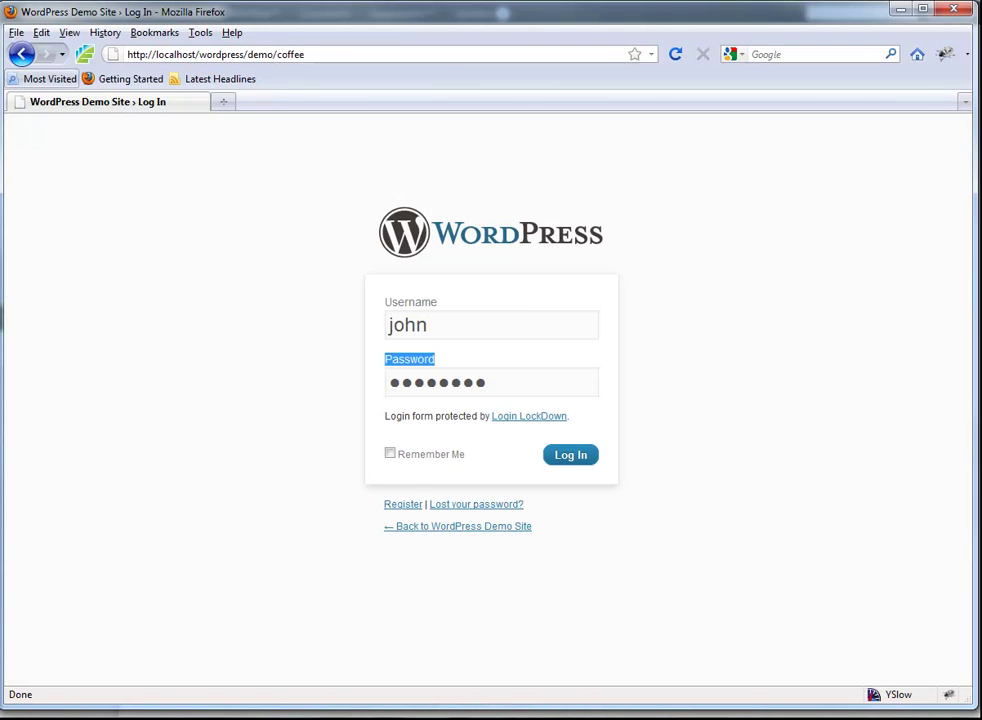
left_click(12, 56)
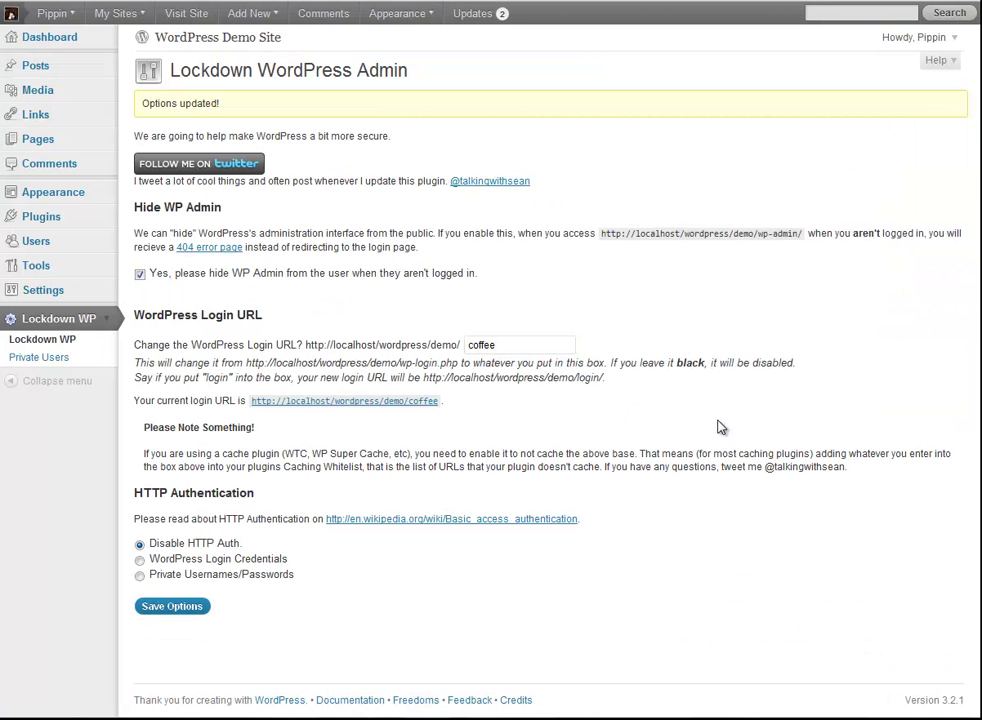
left_click_drag(444, 401, 252, 400)
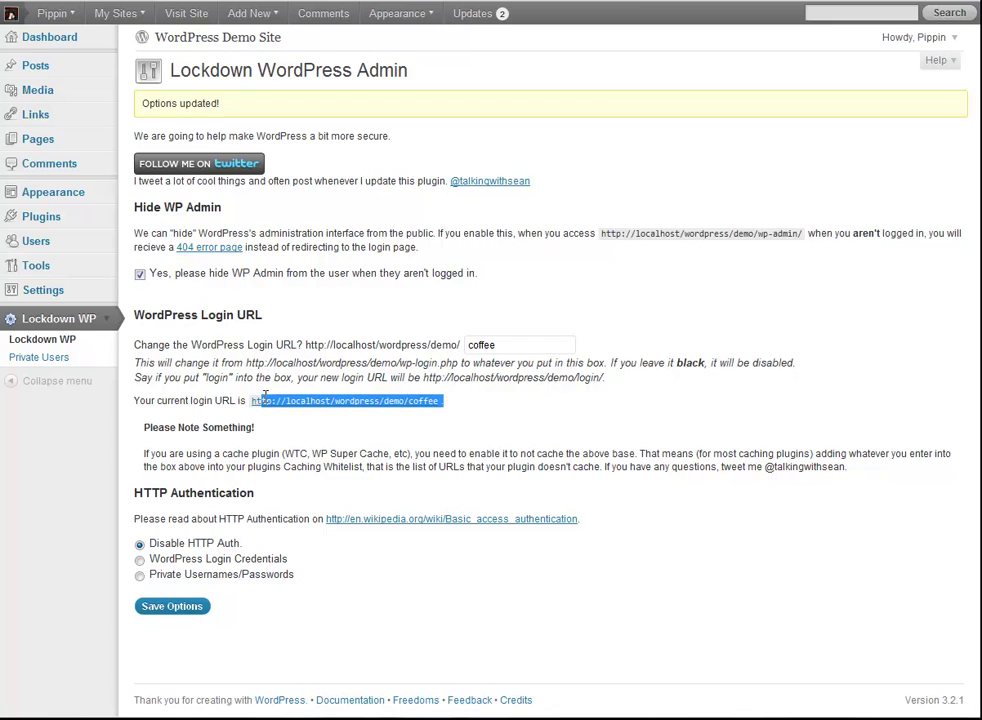
left_click(522, 405)
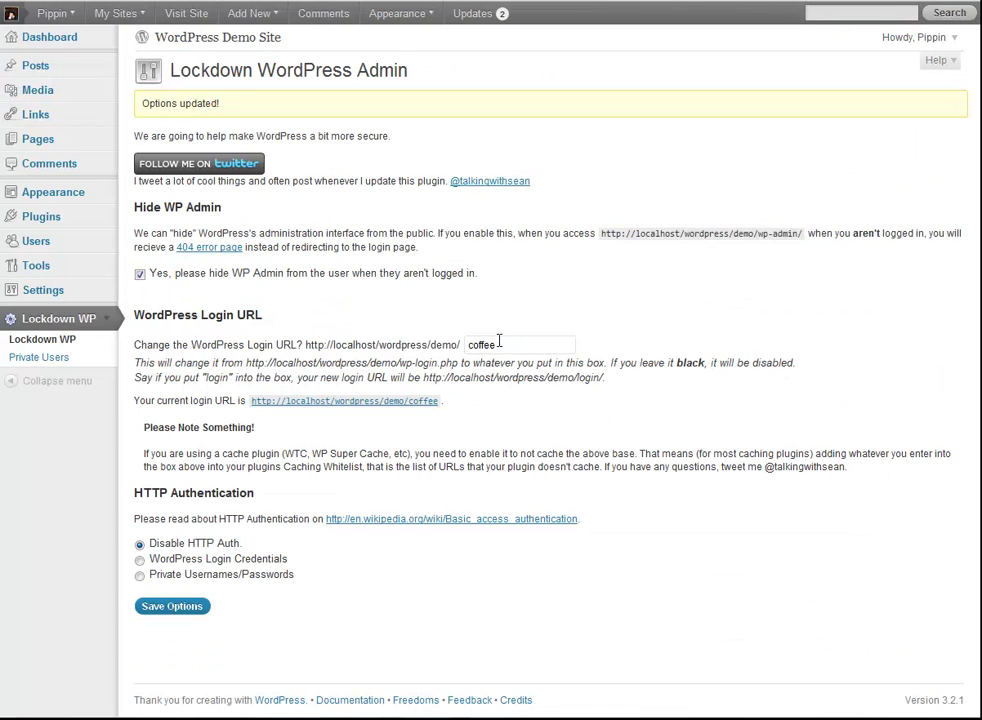
left_click(508, 346)
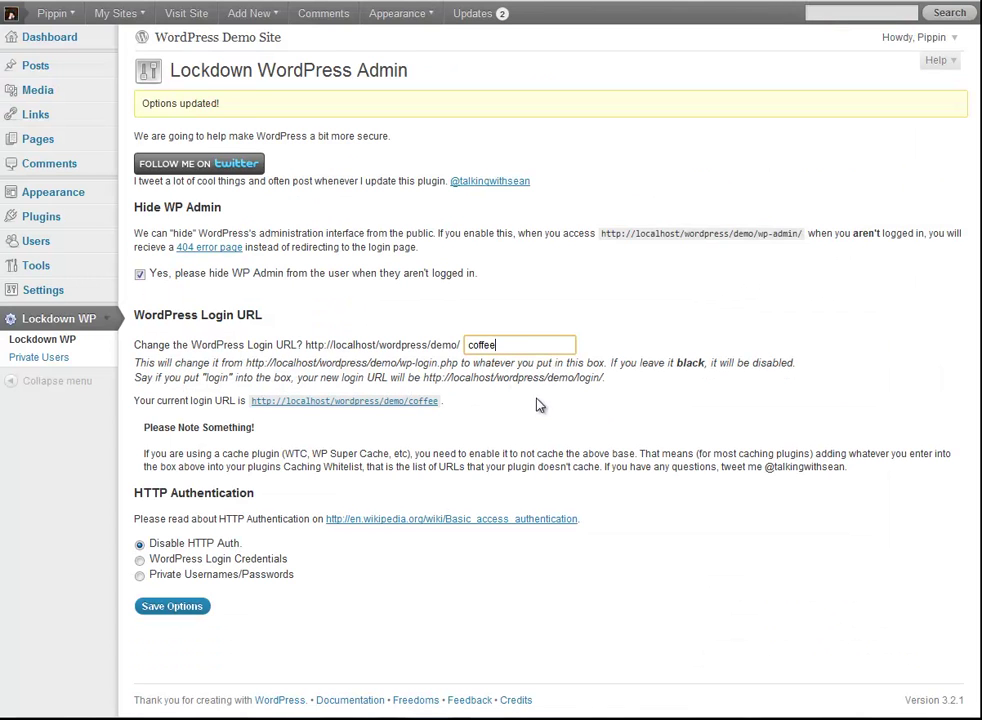
double_click(530, 342)
left_click(548, 285)
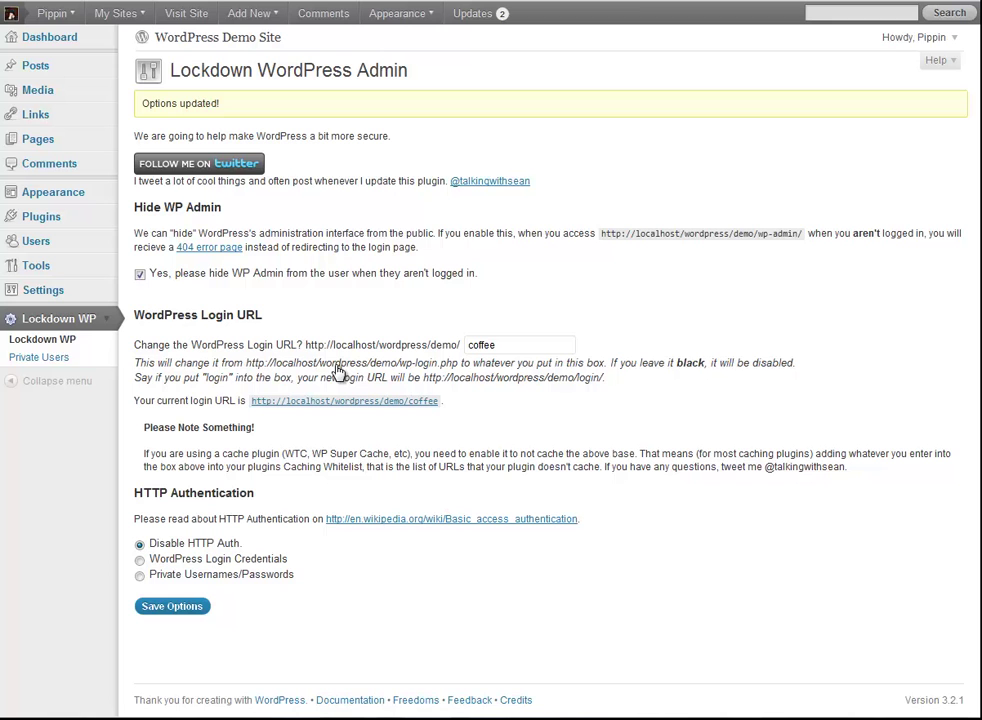
Visit Lockdown WP's HTTP Authentication Private Users page and confirm no private users exist yet.
left_click(33, 358)
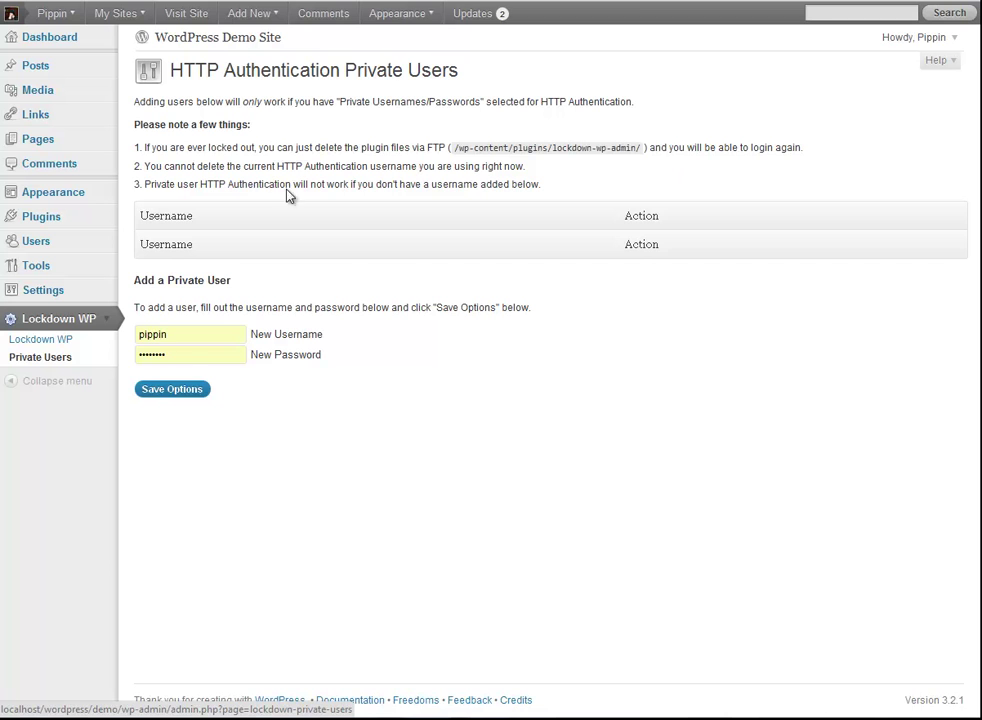
left_click(60, 340)
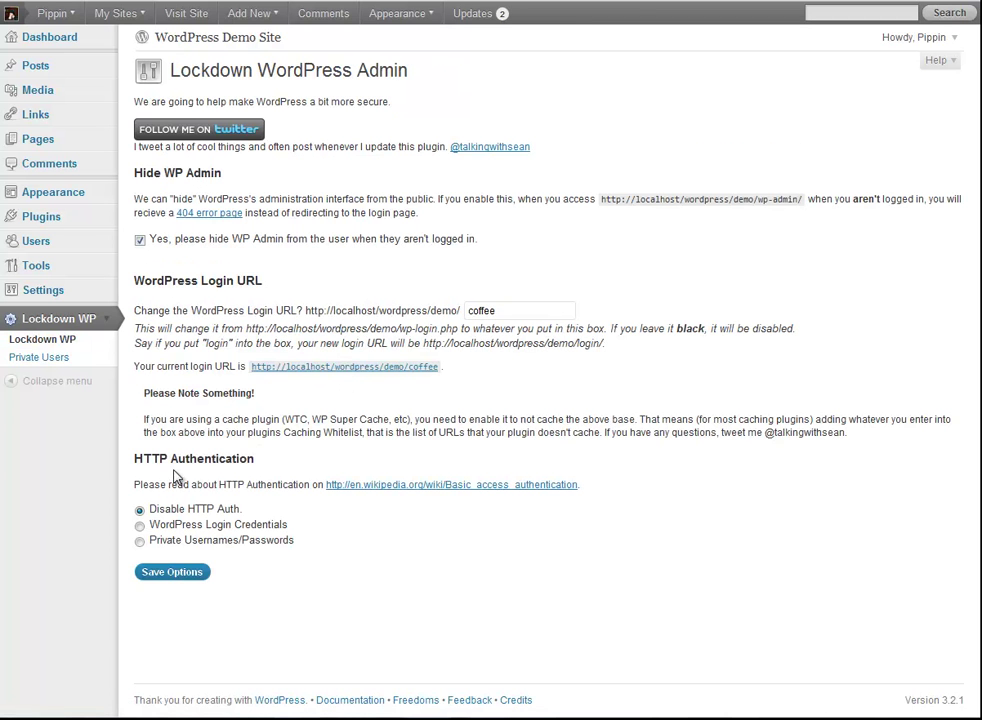
left_click(50, 357)
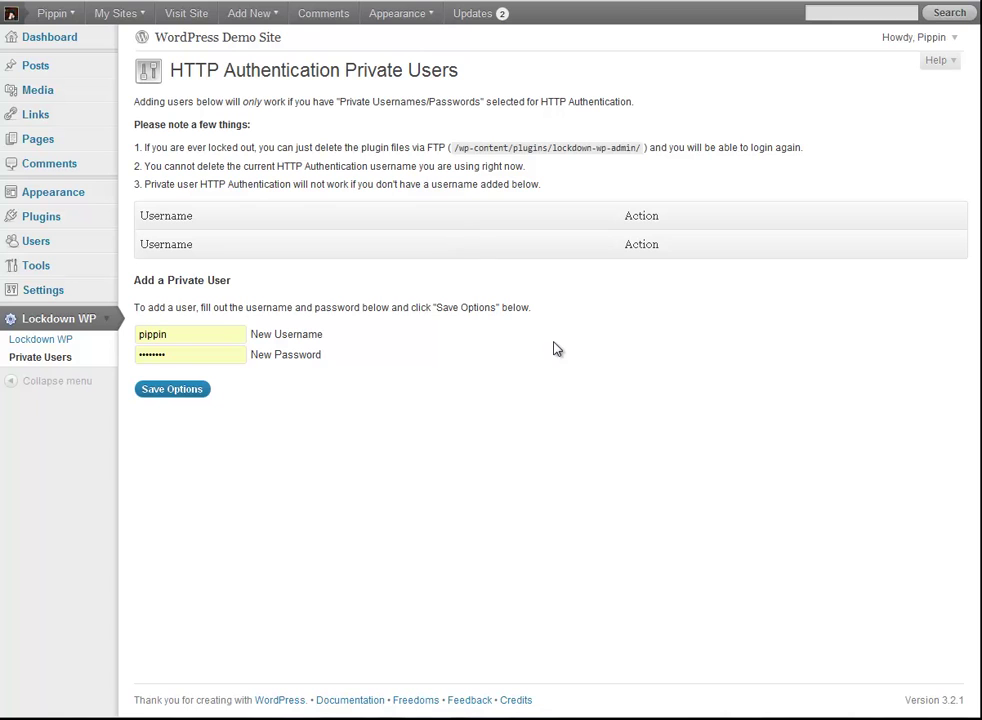
left_click(107, 320)
left_click(105, 292)
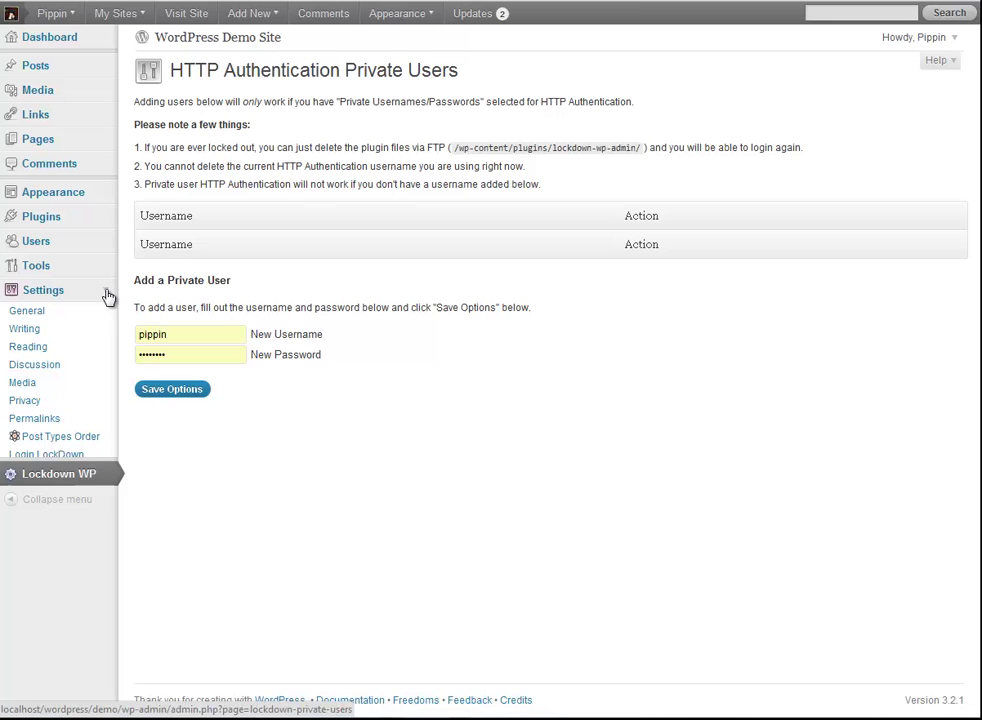
Open Login LockDown Options and check Max Login Retries 3 and Retry Time Period 5 minutes.
left_click(47, 455)
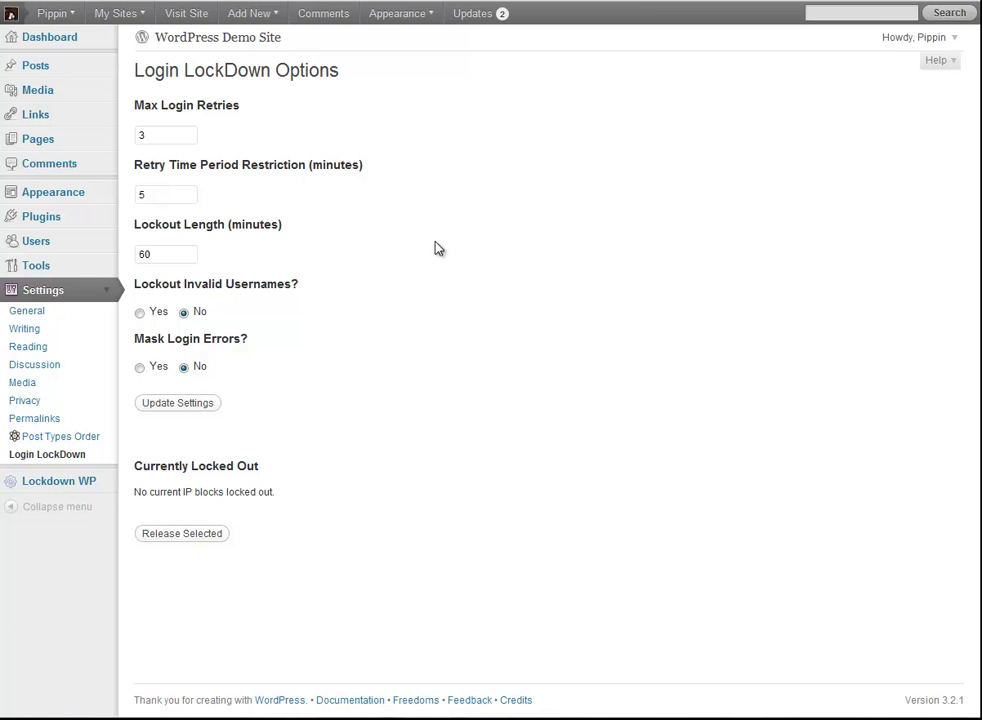
left_click(192, 198)
left_click(561, 237)
double_click(152, 136)
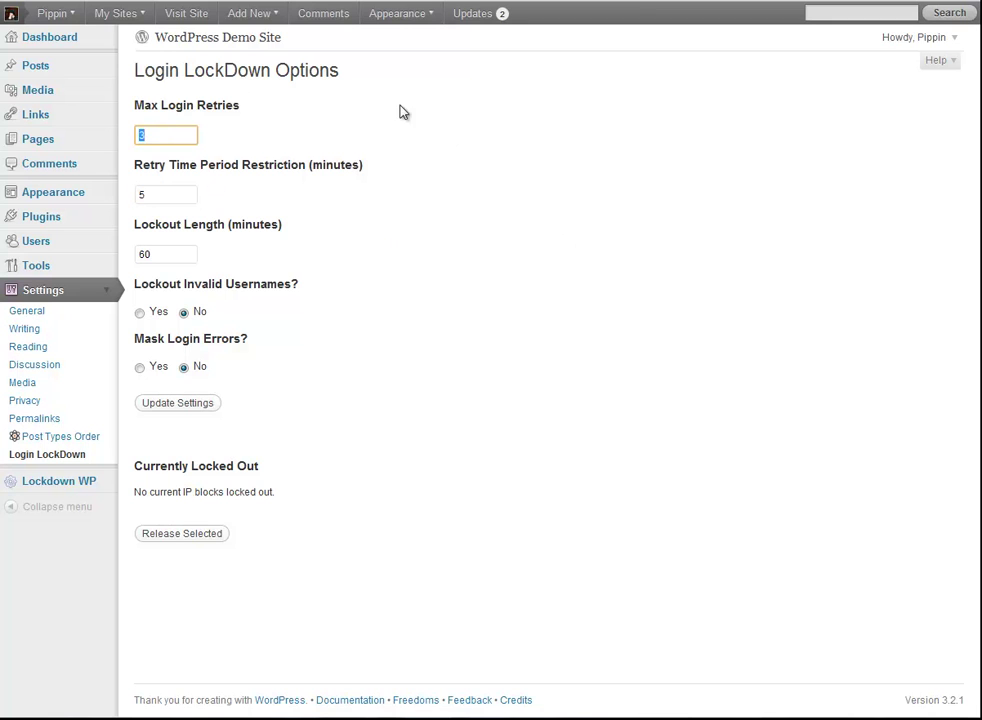
left_click(254, 140)
double_click(166, 195)
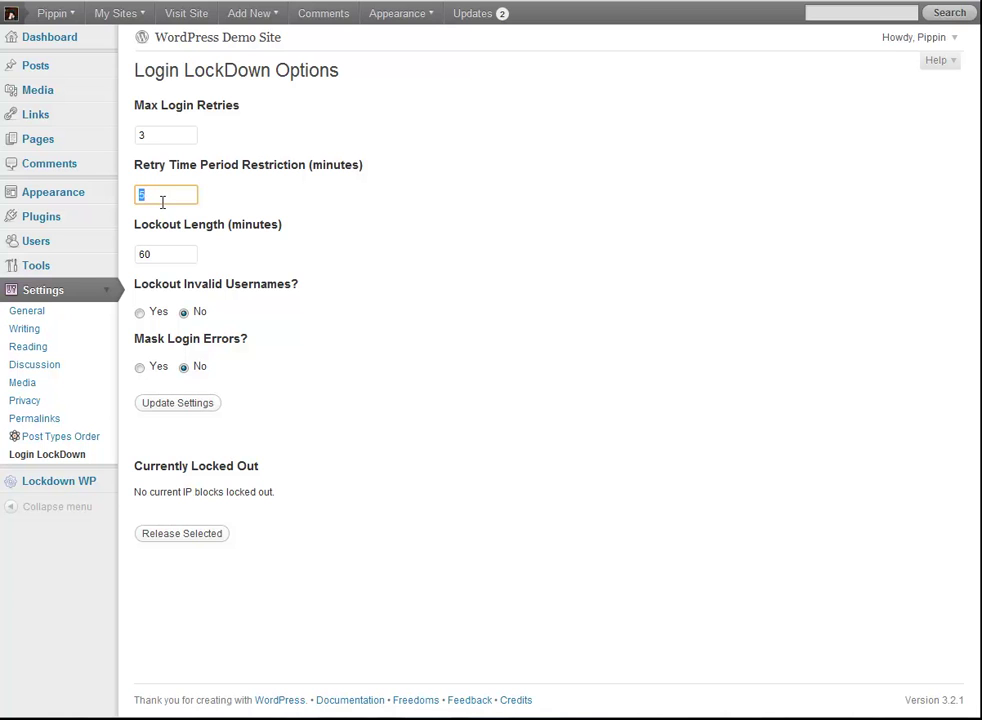
type("5")
left_click(265, 202)
left_click(175, 194)
Check the 60-minute Lockout Length and the Lockout Invalid Usernames option.
left_click_drag(191, 254, 96, 258)
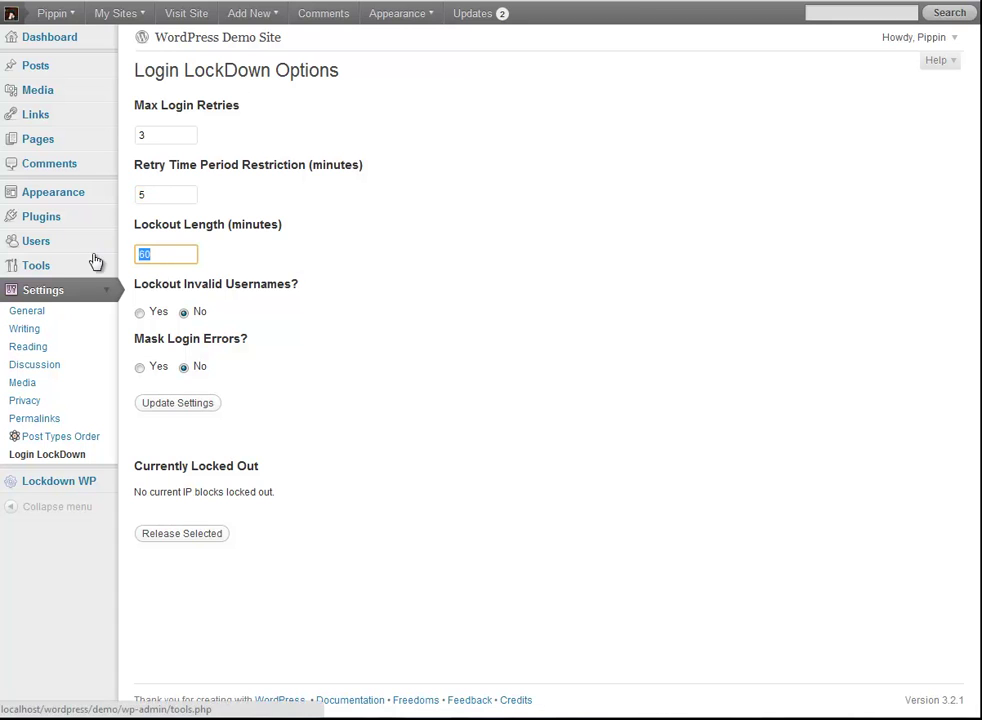
left_click(295, 256)
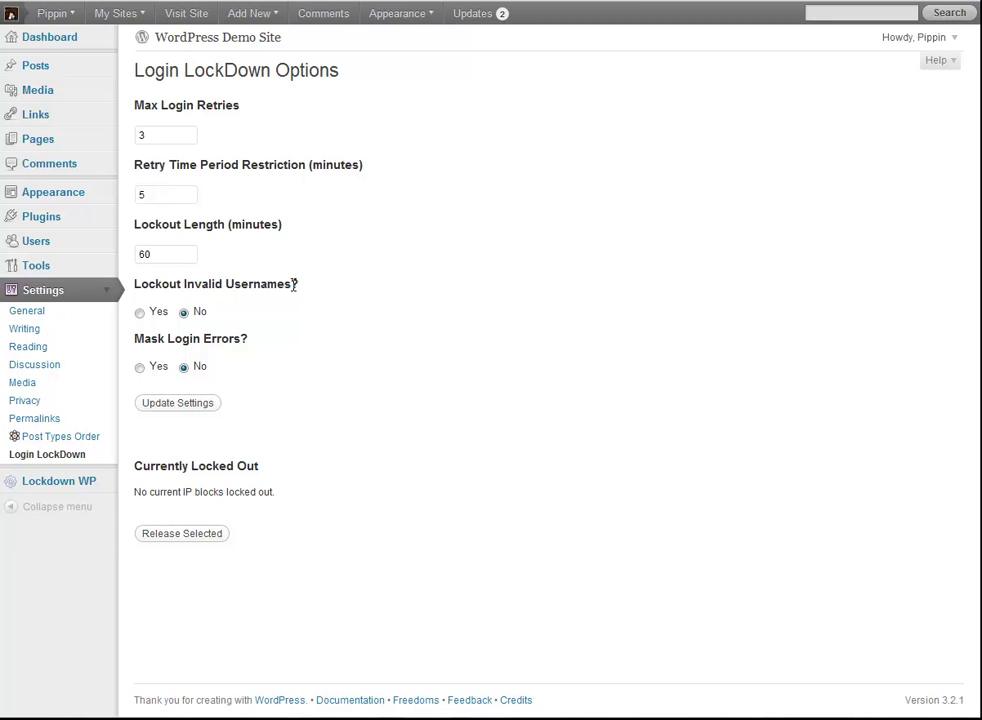
left_click_drag(285, 284, 141, 284)
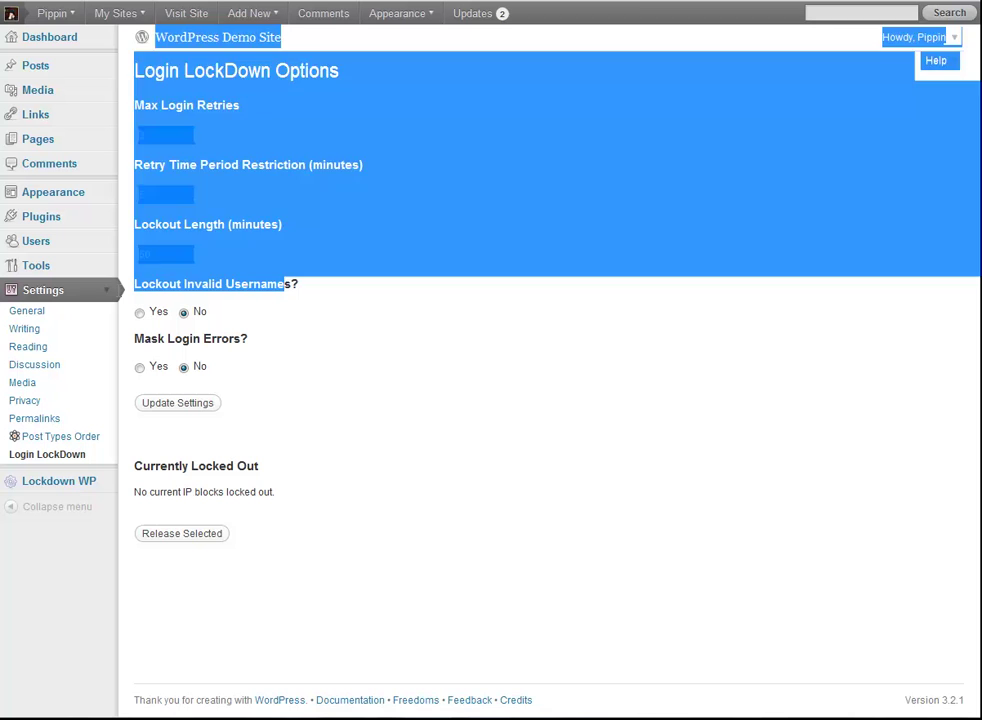
left_click(266, 310)
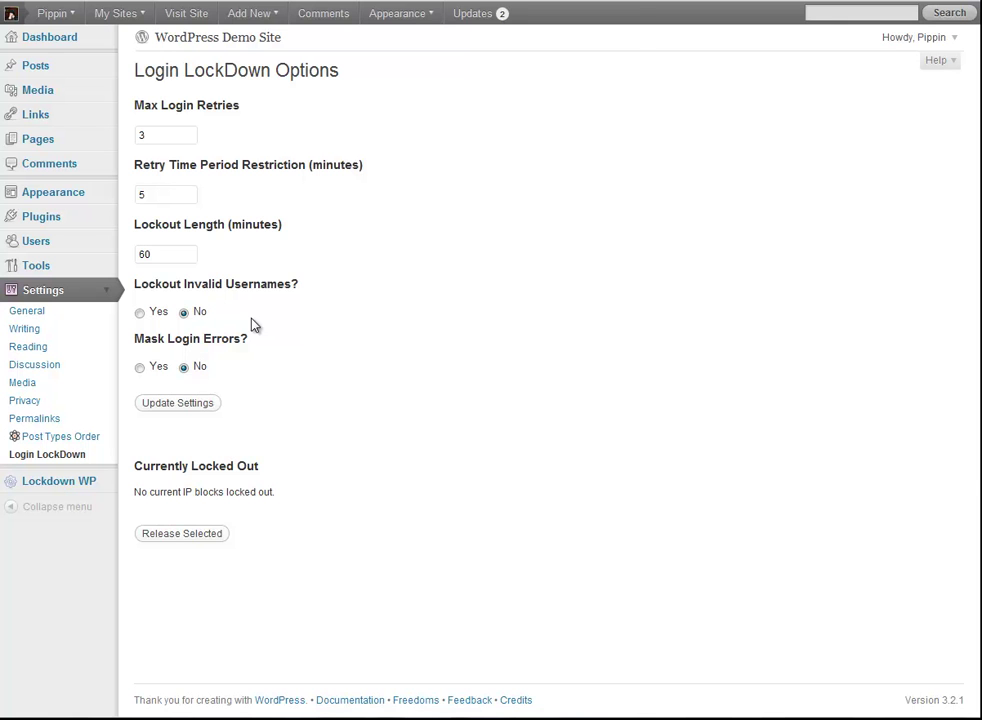
key("alt+Tab")
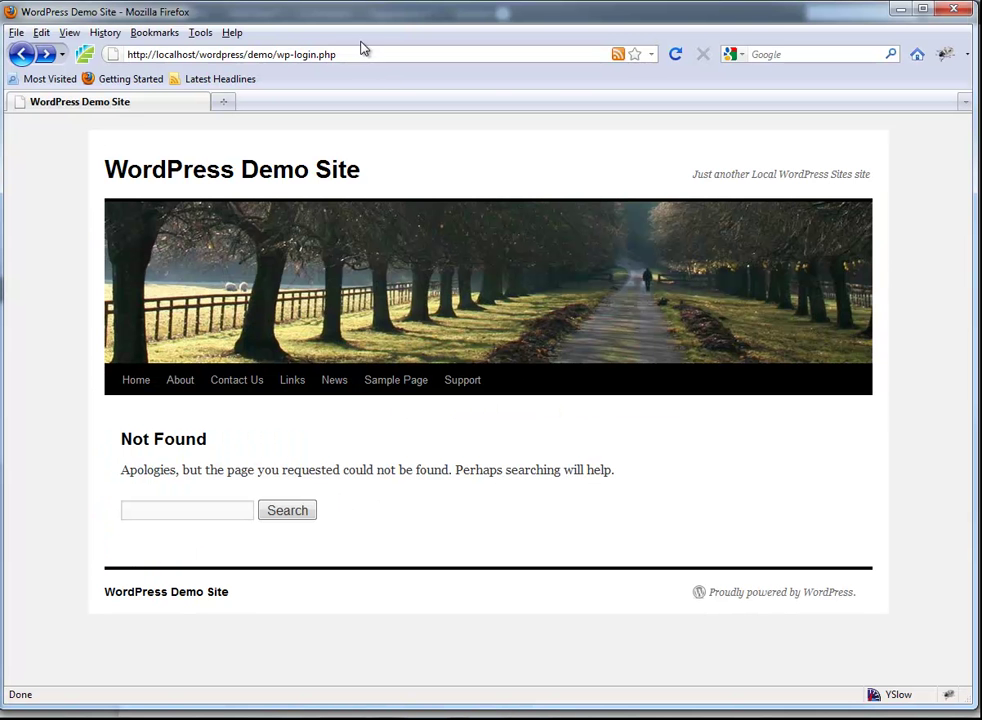
left_click(377, 53)
left_click(408, 57)
key("ctrl+shift+Left")
key("ctrl+shift+Left")
key("ctrl+shift+Left")
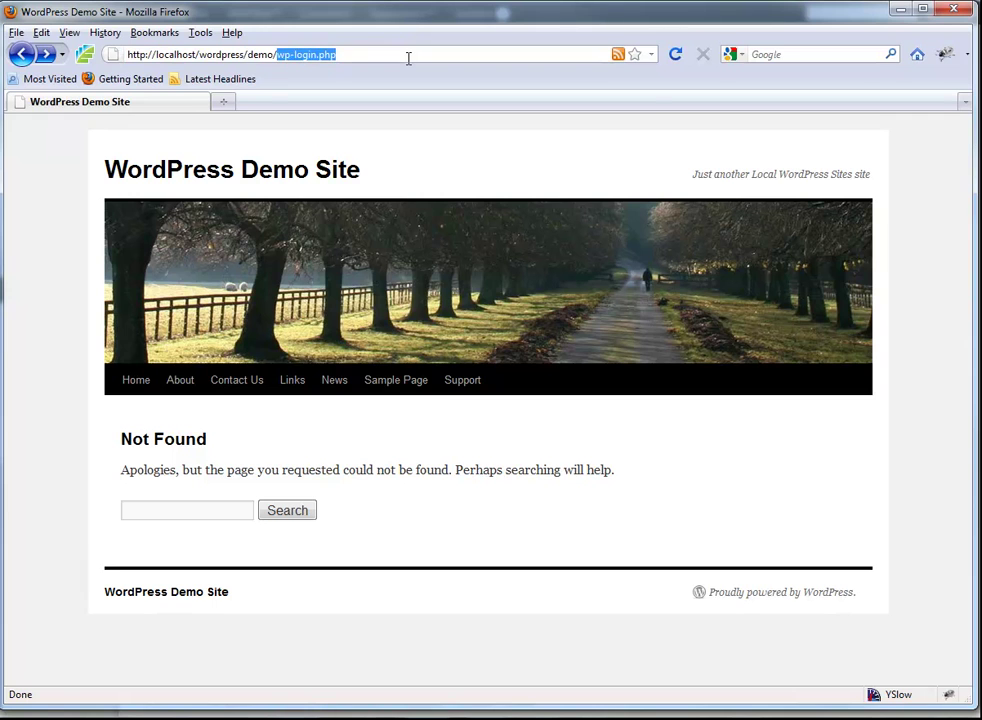
type("coffee")
key("Return")
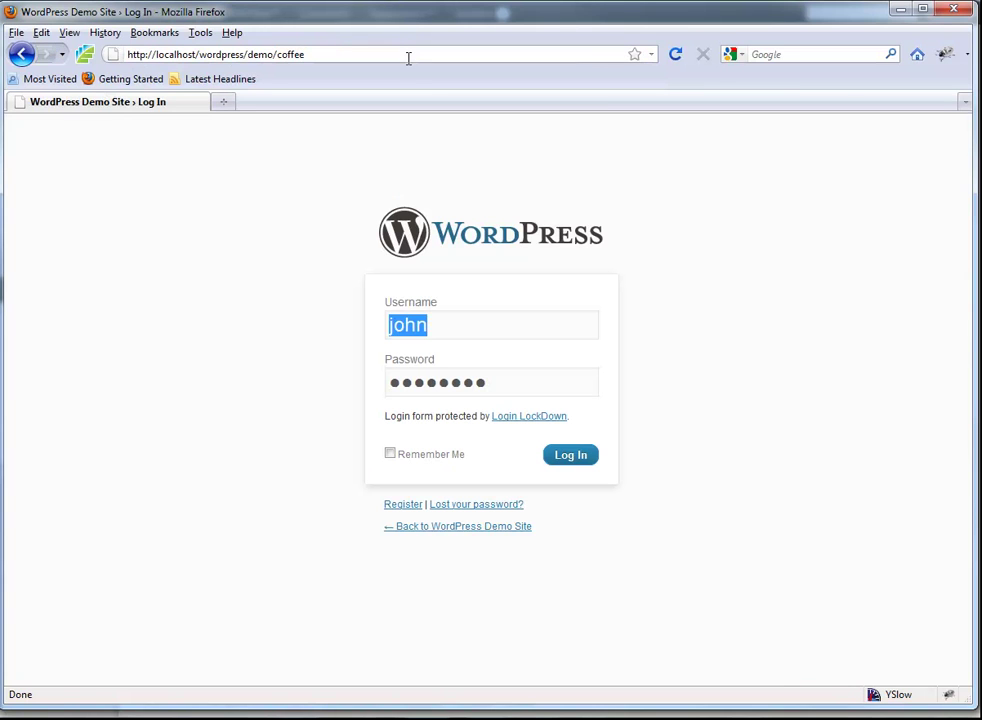
left_click(522, 378)
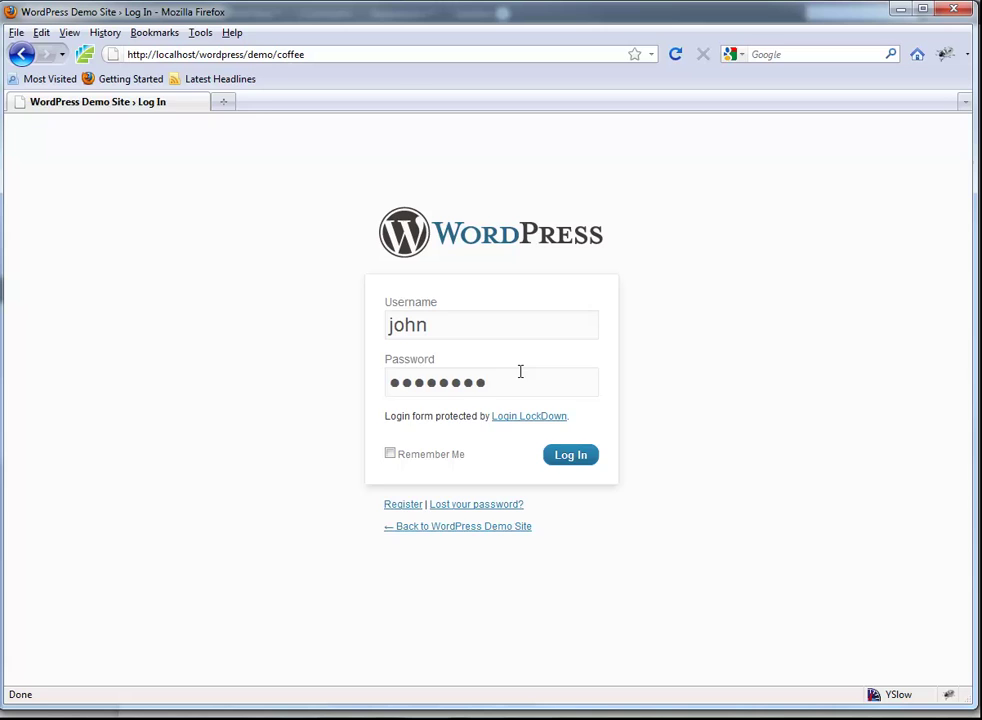
key("BackSpace")
key("Return")
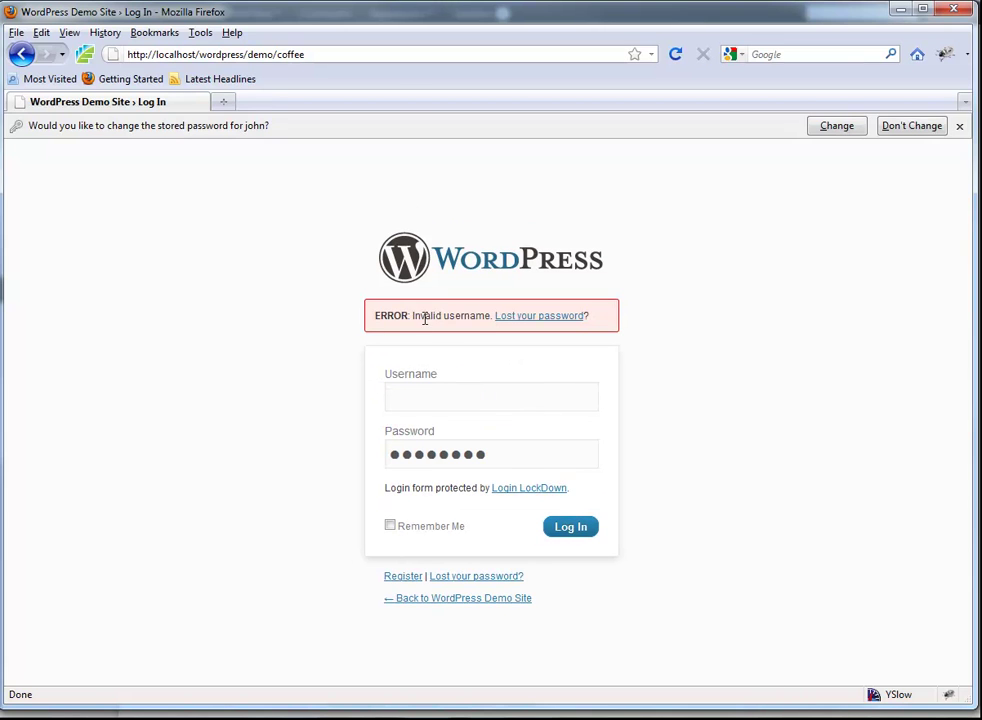
double_click(425, 315)
left_click(480, 316)
left_click(405, 399)
type("jimbo")
key("Tab")
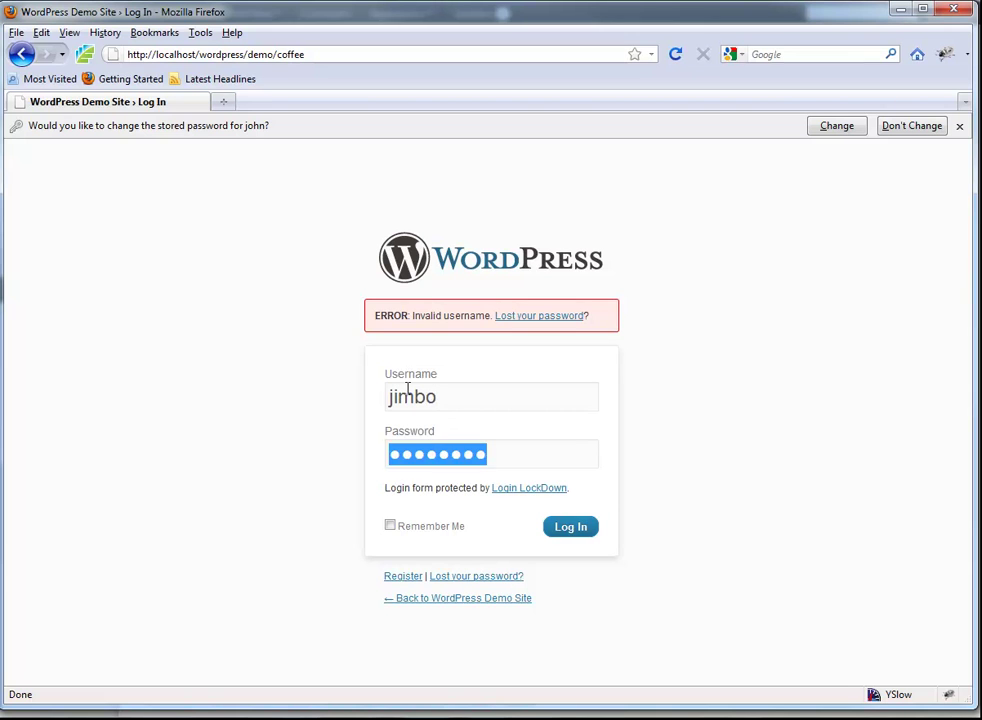
key("Return")
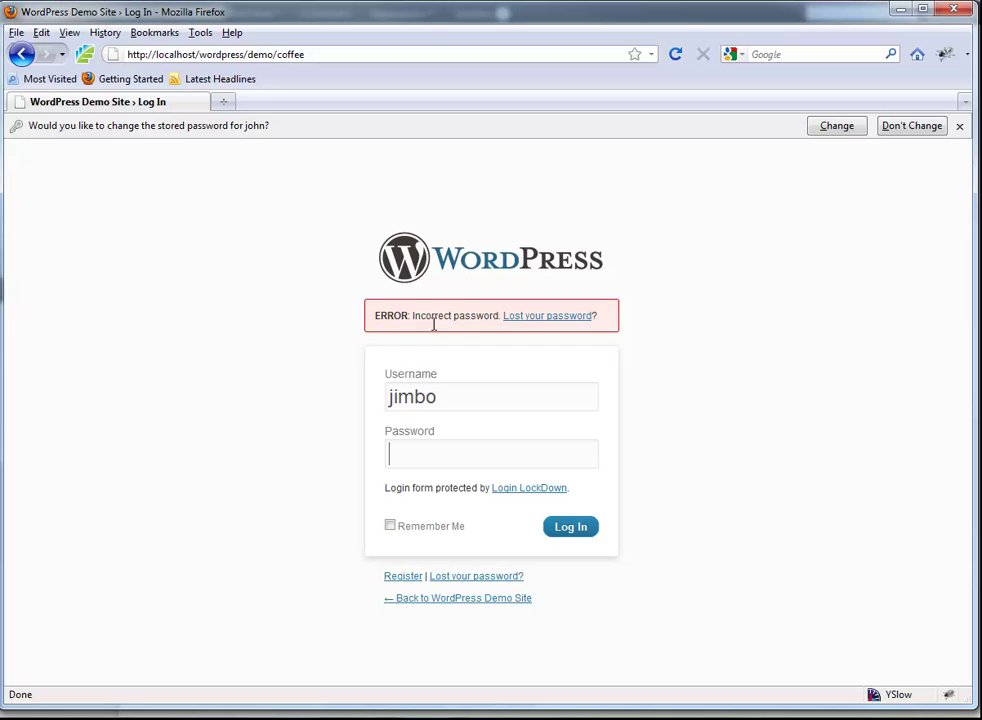
left_click_drag(430, 315, 471, 315)
left_click(465, 350)
double_click(451, 401)
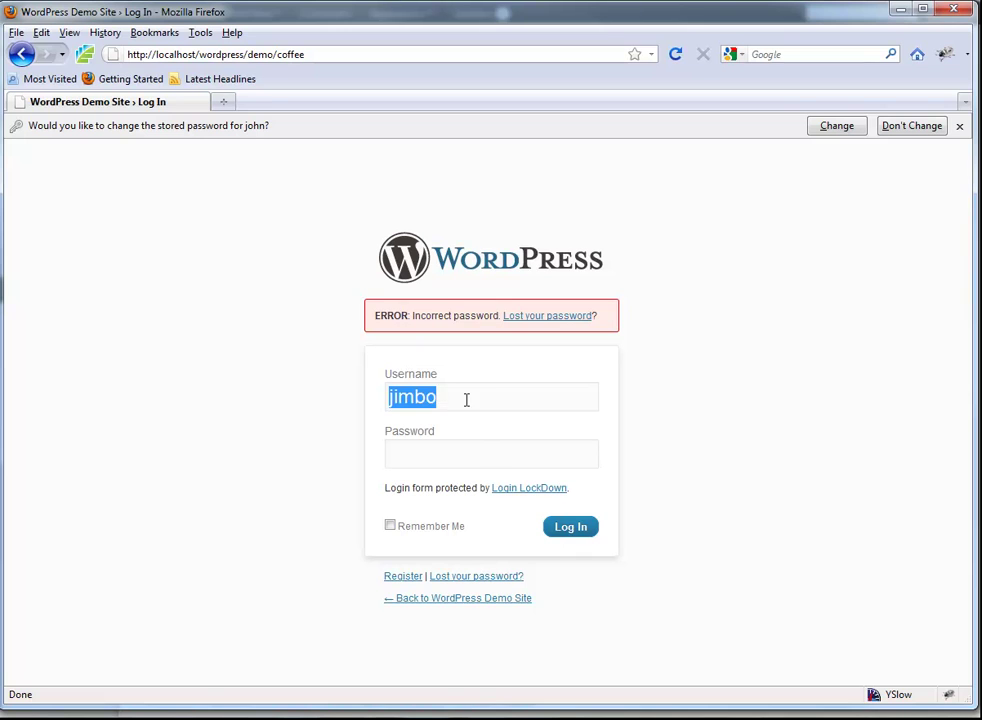
double_click(465, 397)
left_click(465, 396)
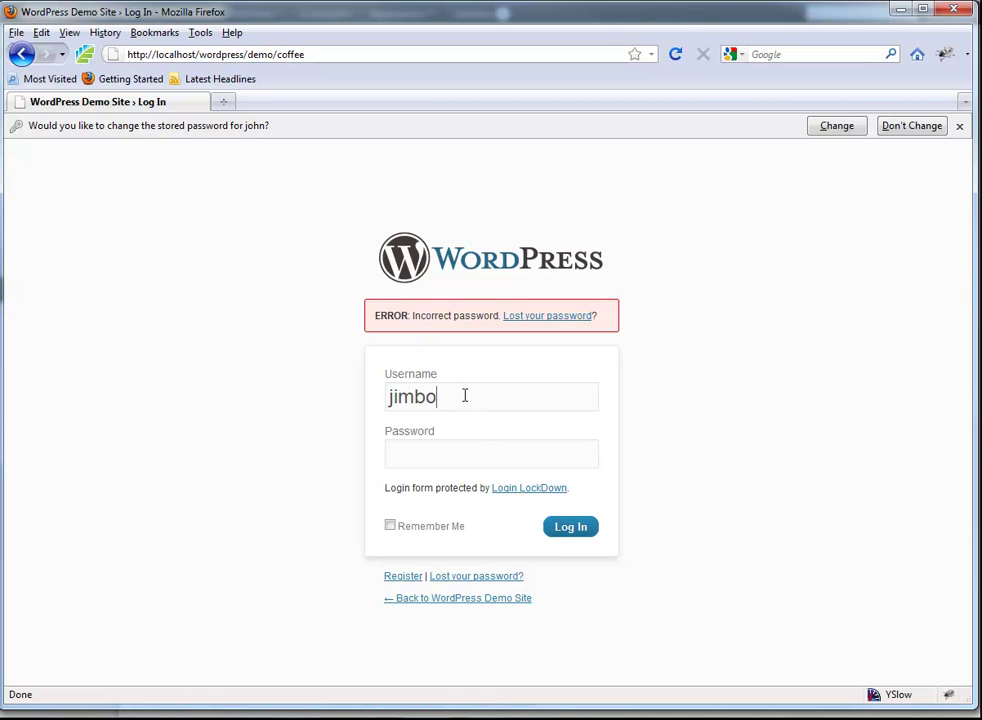
left_click(459, 456)
key("Return")
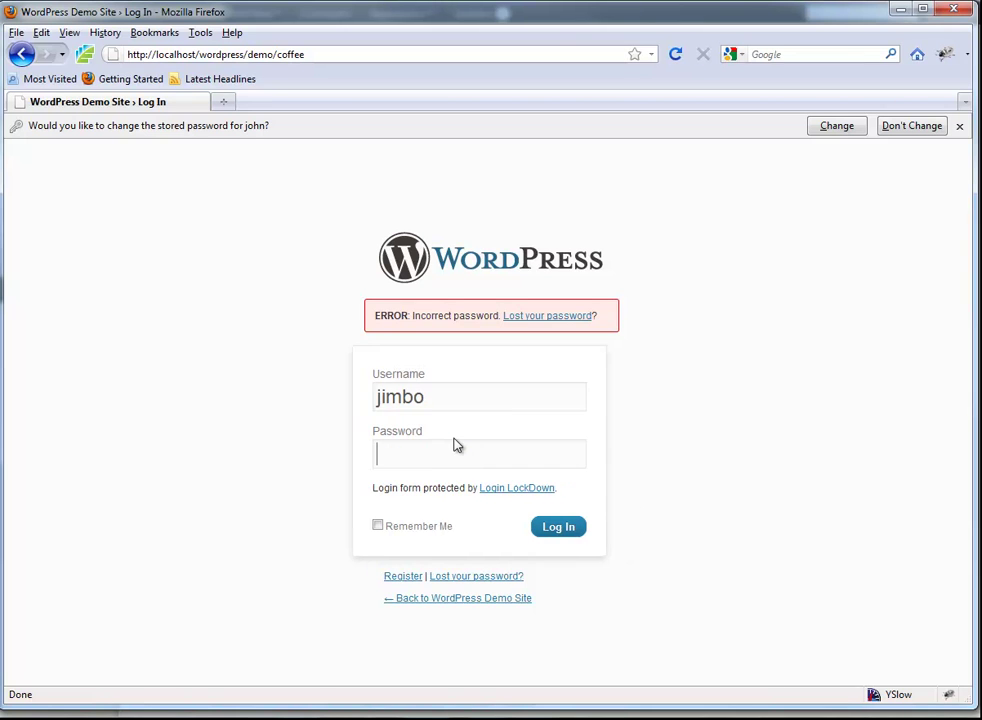
key("Return")
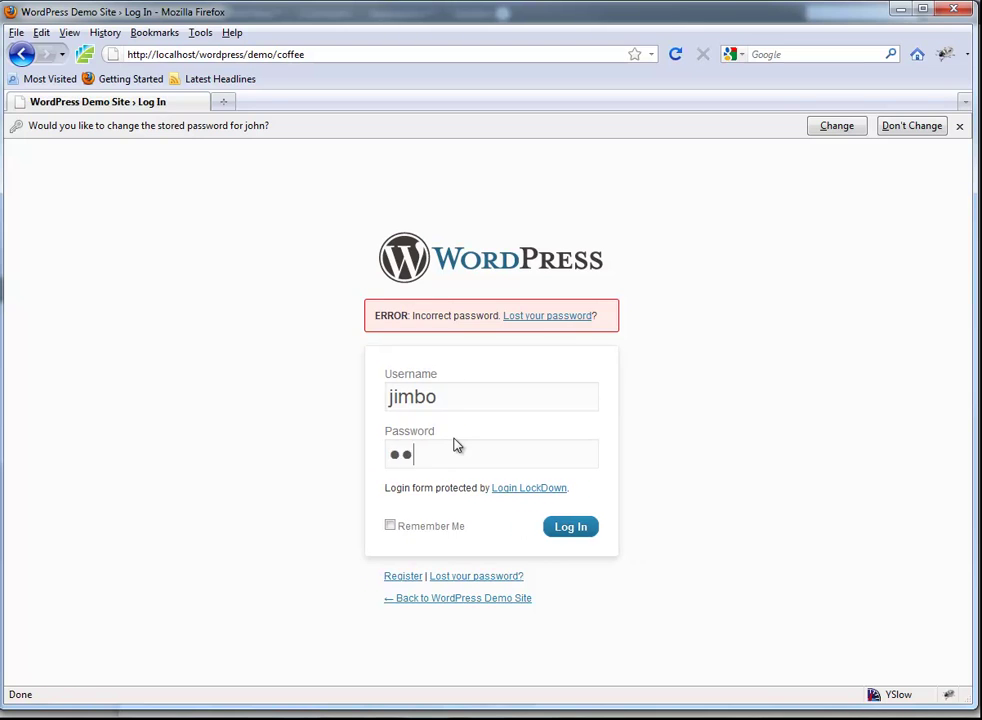
key("Return")
key("Return")
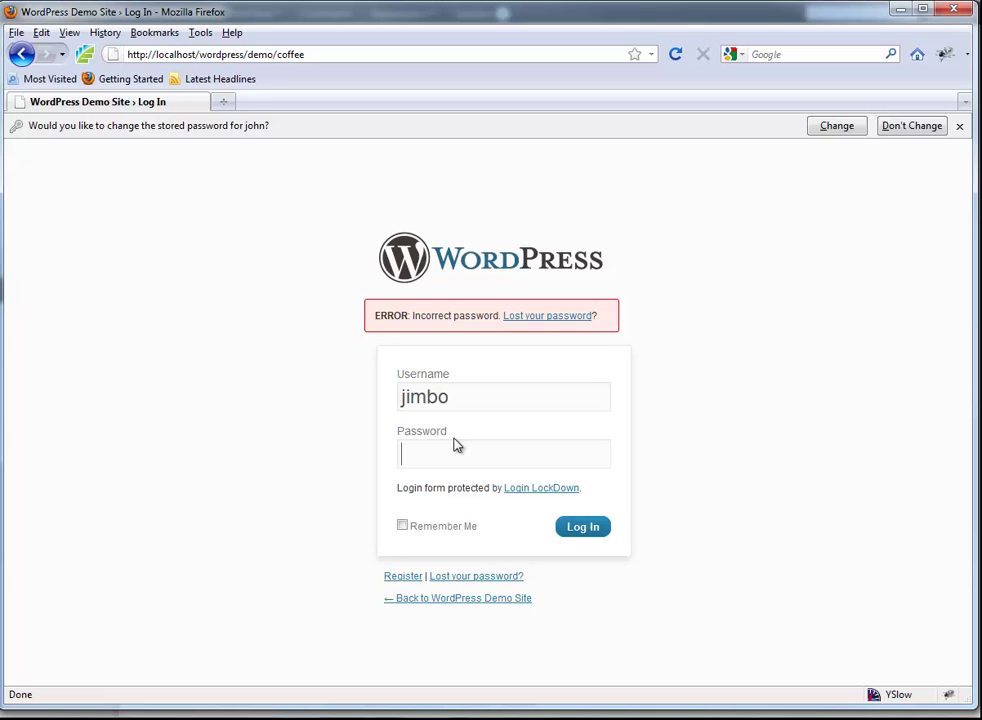
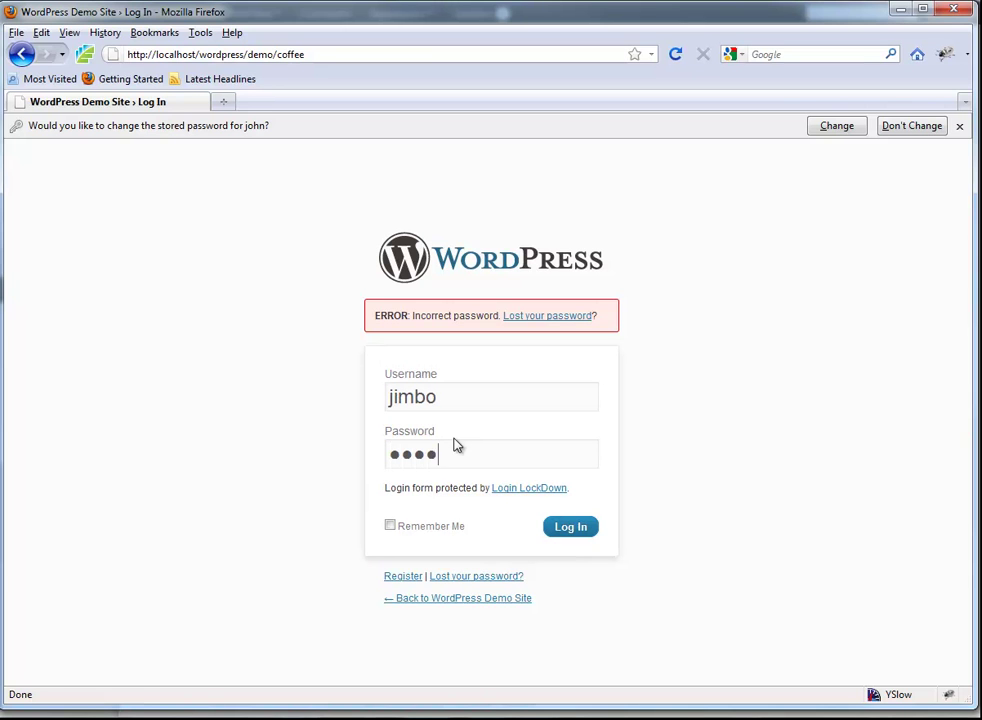
key("Return")
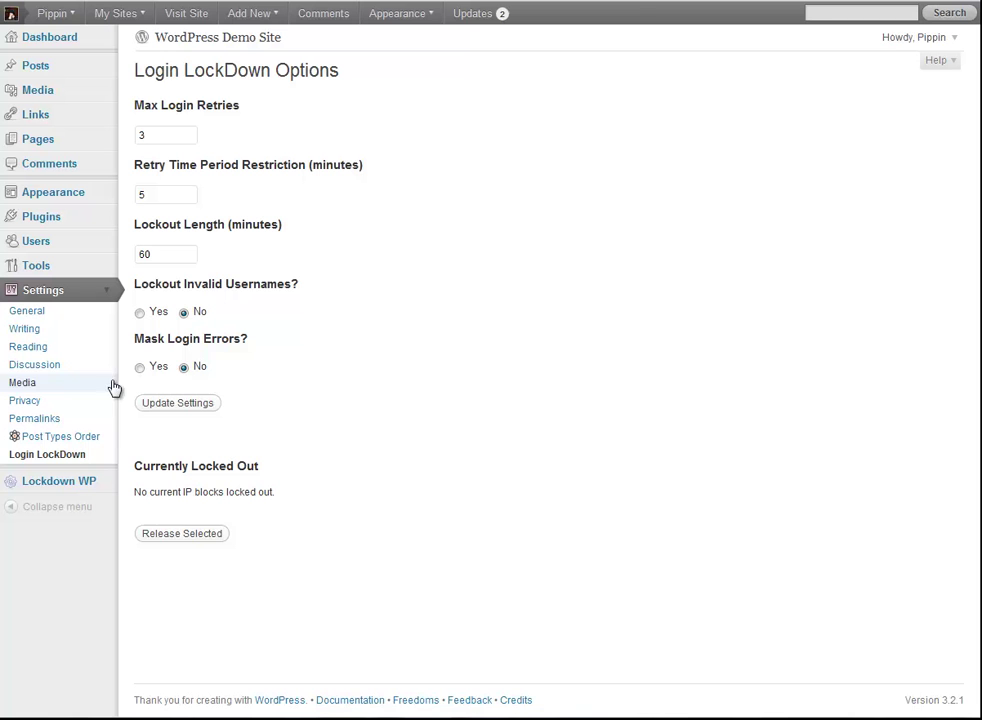
Save Login LockDown with login errors masked, log out, and strip ?loggedout=true from the URL.
left_click(140, 367)
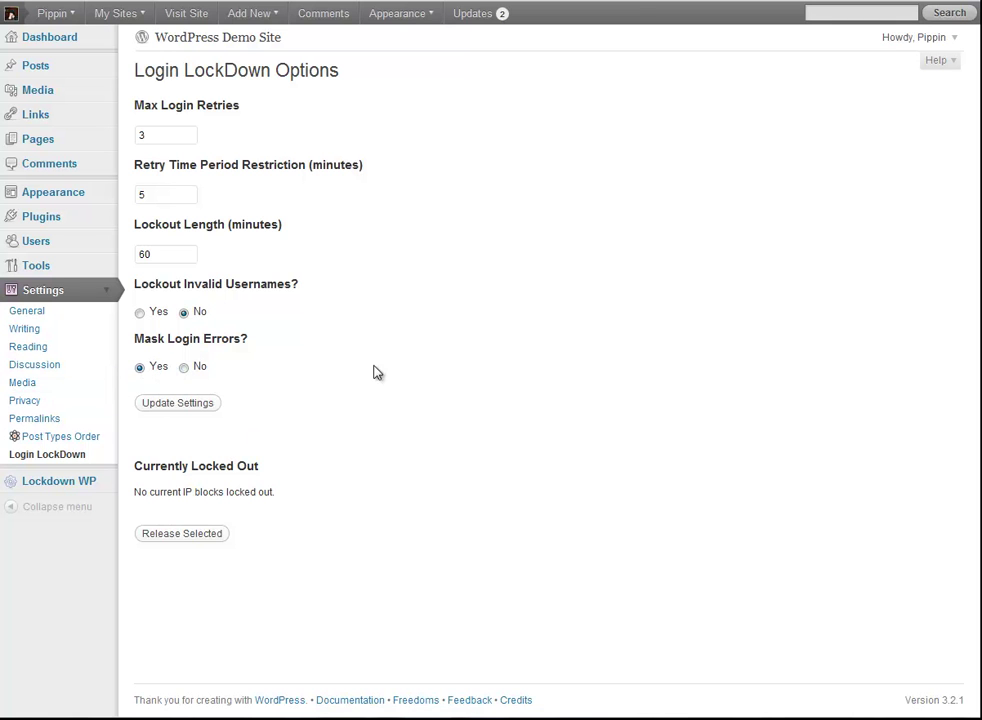
left_click(200, 404)
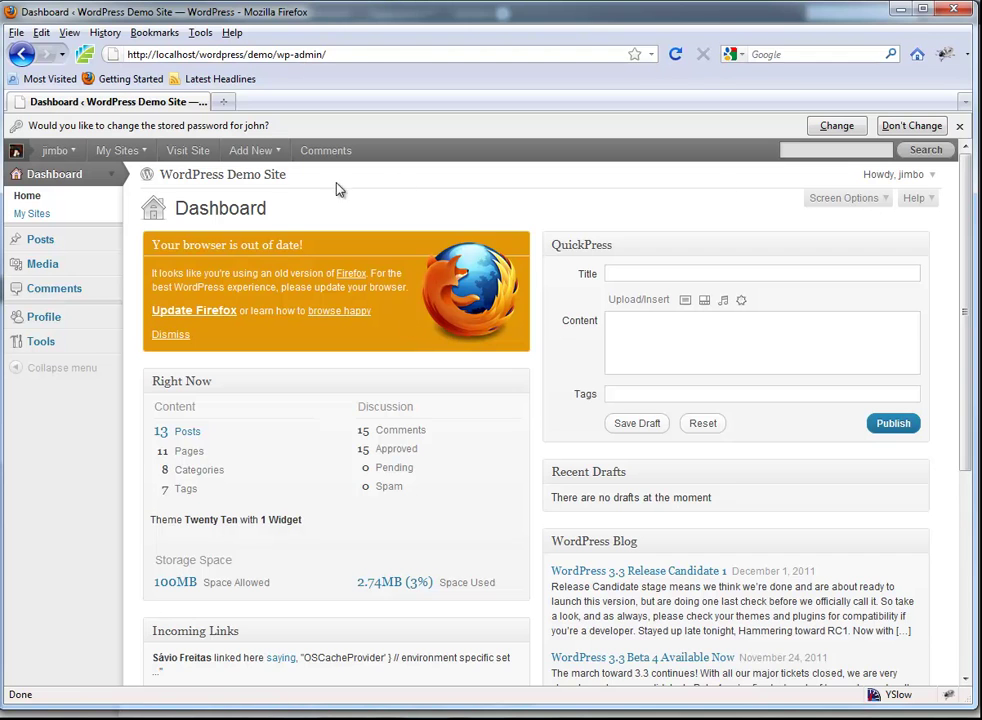
mouse_move(55, 150)
left_click(74, 200)
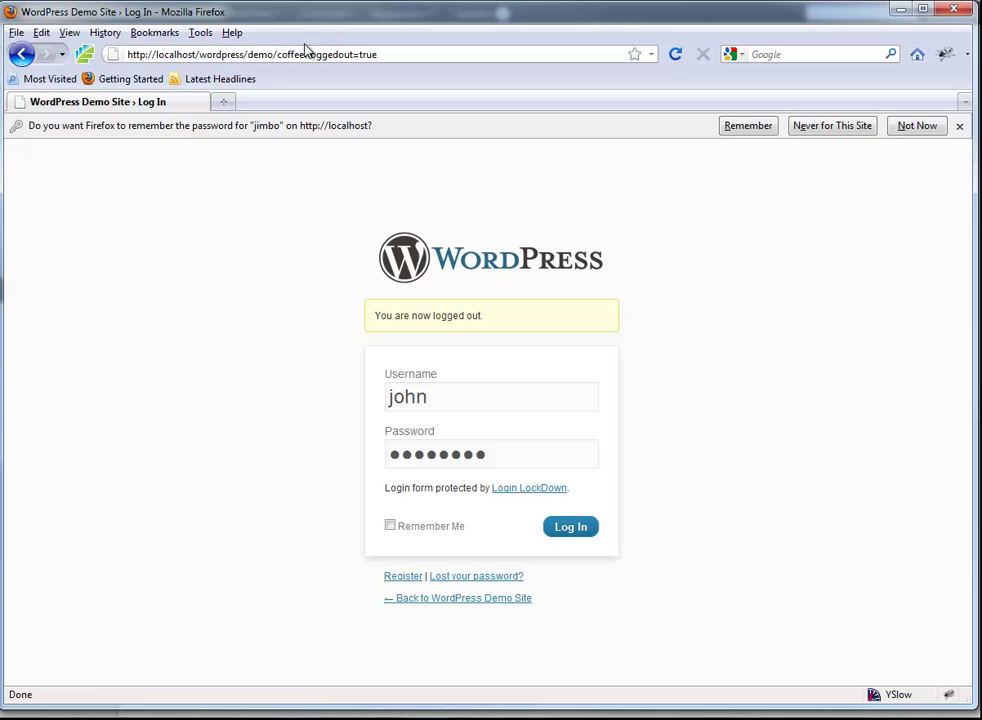
left_click_drag(303, 54, 640, 81)
key("BackSpace")
key("Return")
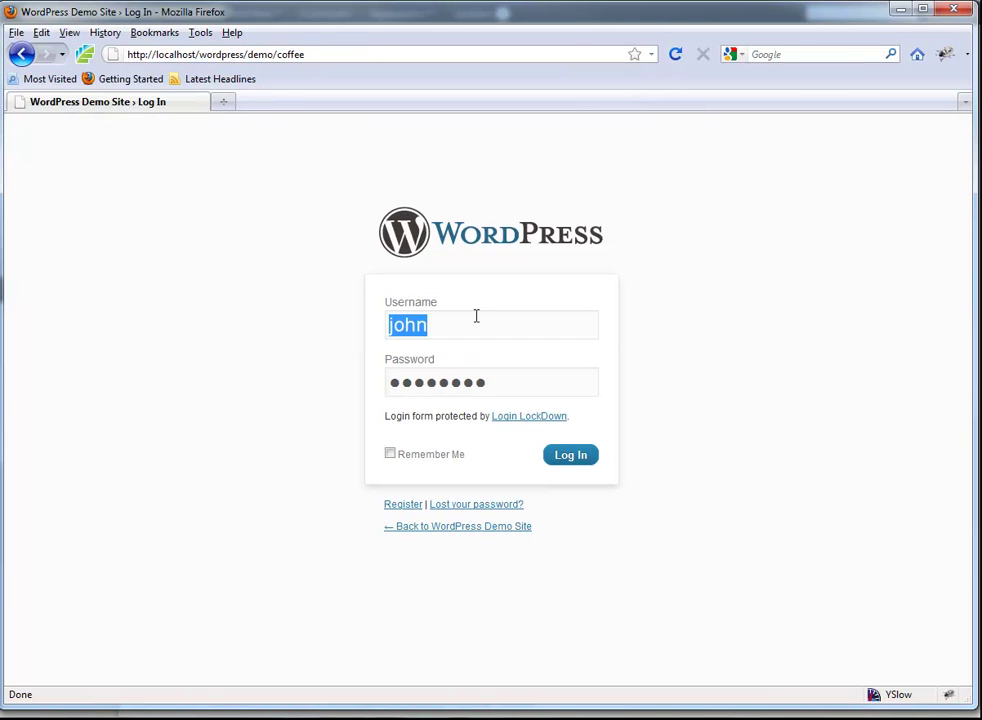
left_click(572, 457)
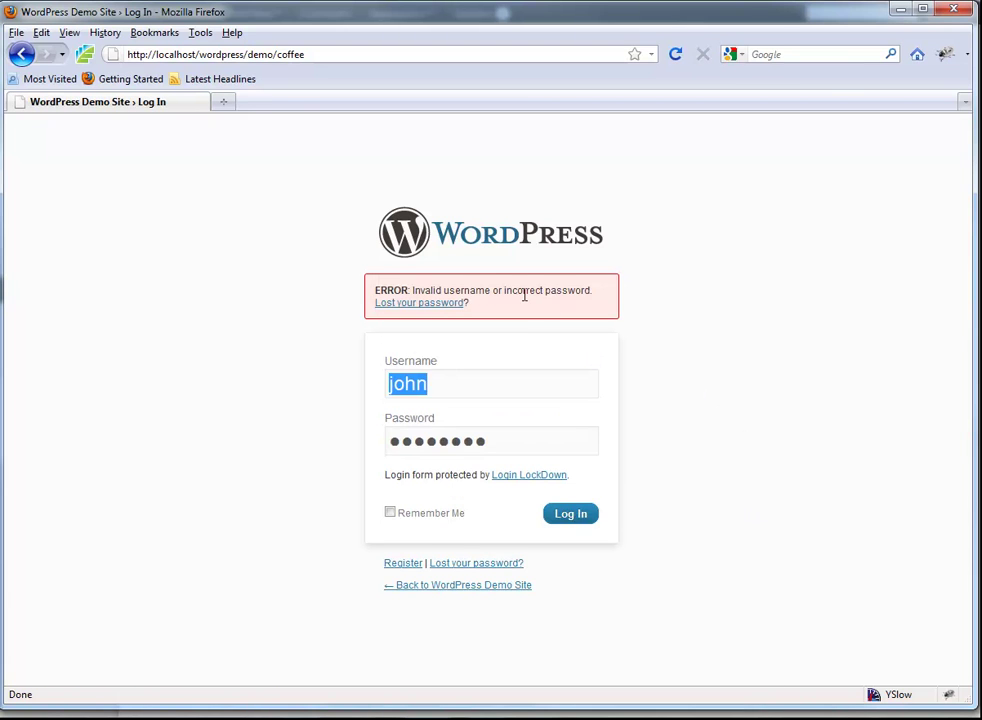
left_click(481, 386)
double_click(481, 385)
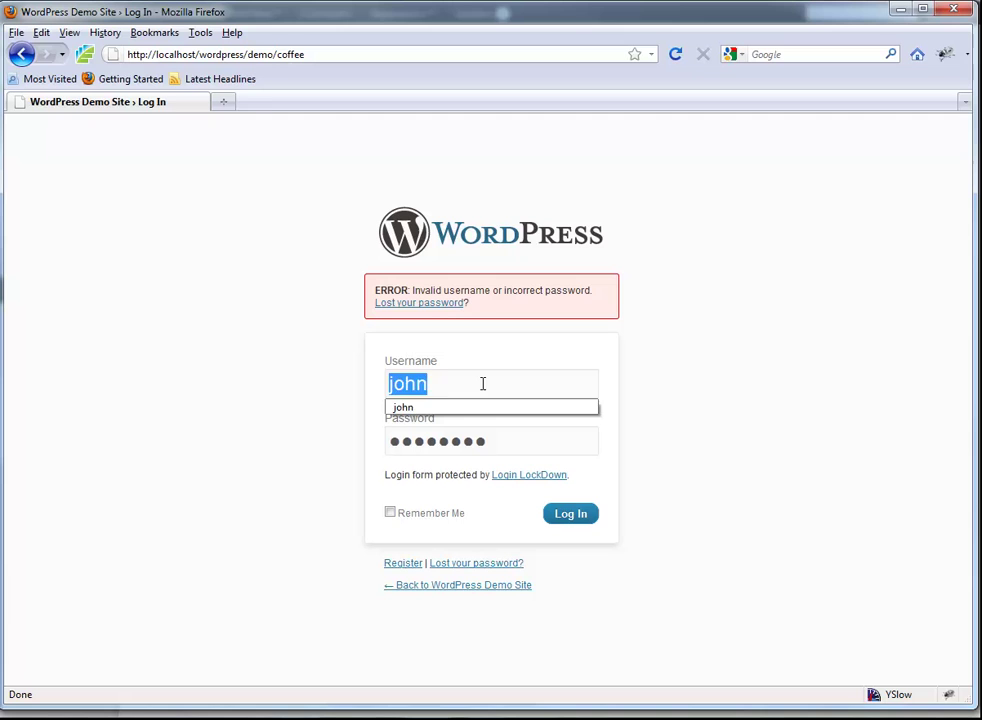
type("jimbo")
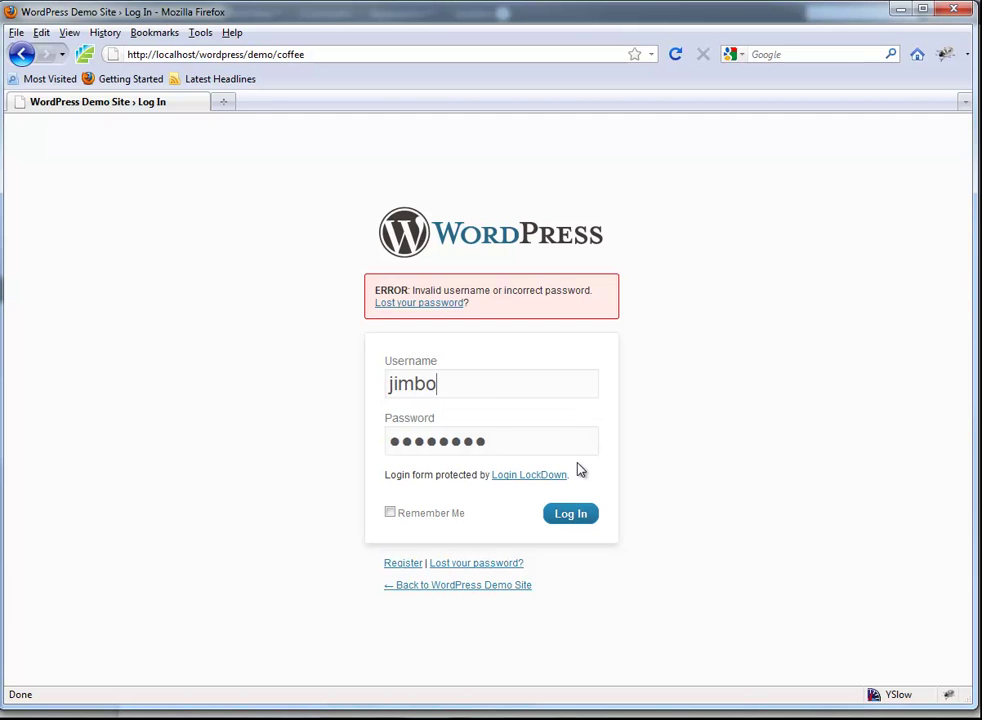
key("Tab")
left_click(585, 513)
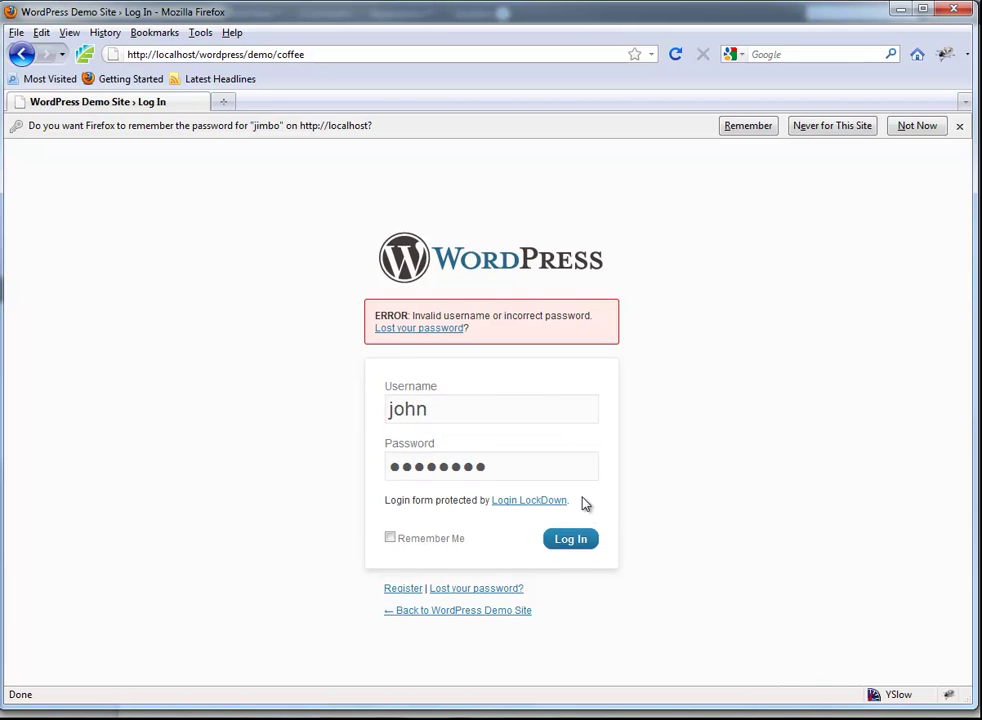
left_click_drag(432, 315, 564, 315)
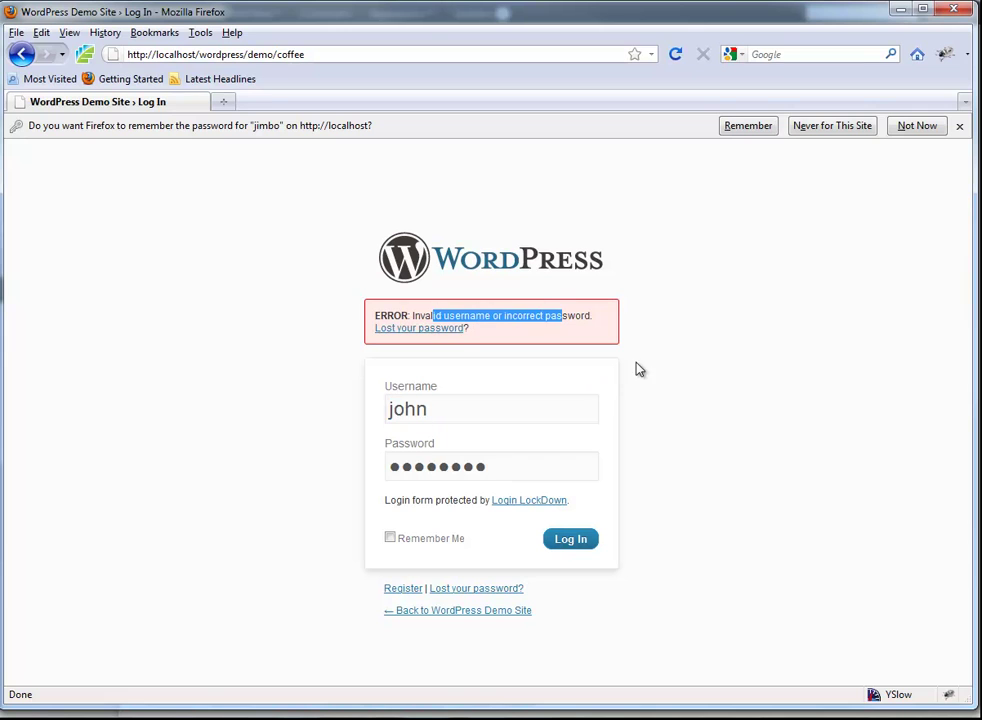
left_click(658, 387)
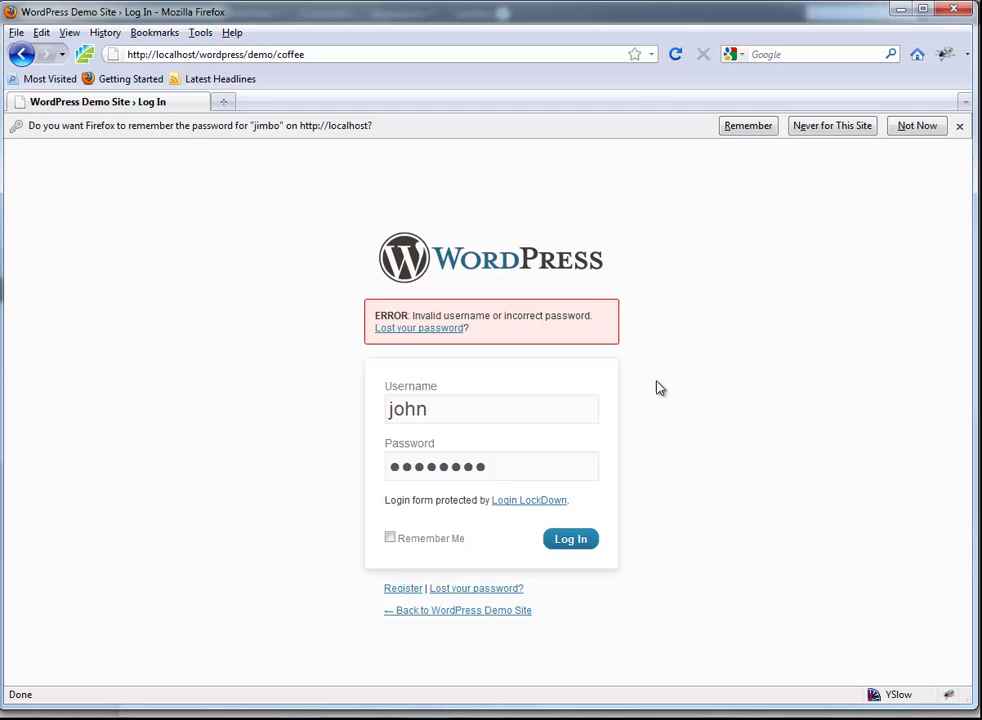
left_click_drag(594, 318, 411, 315)
Review the Login LockDown notice stating no IP blocks are currently locked out.
left_click(784, 425)
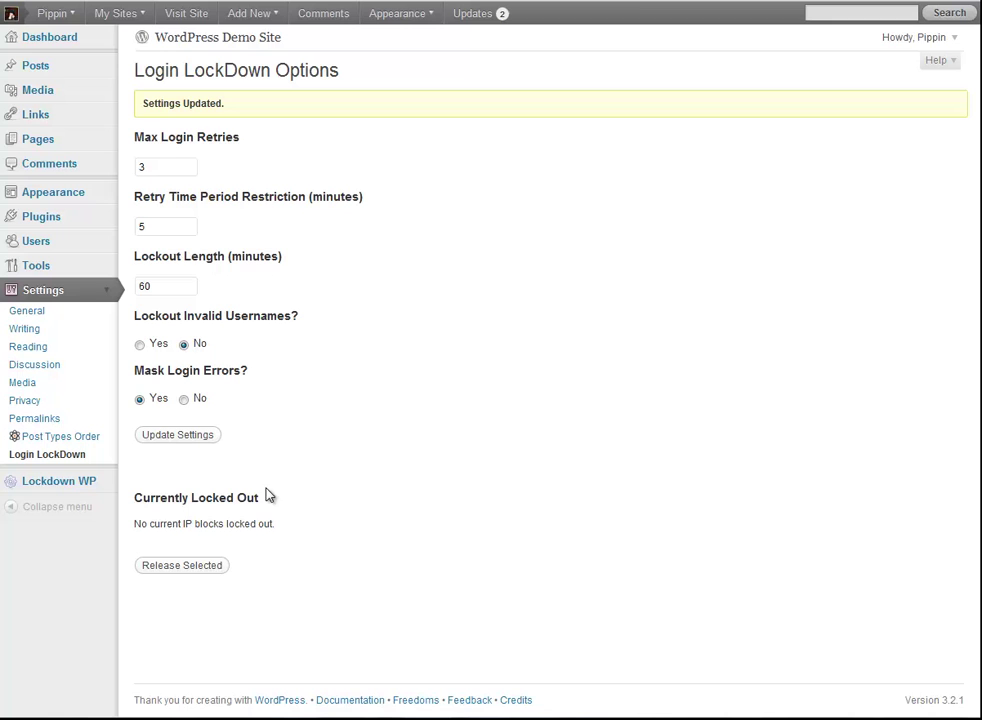
left_click_drag(291, 524, 112, 528)
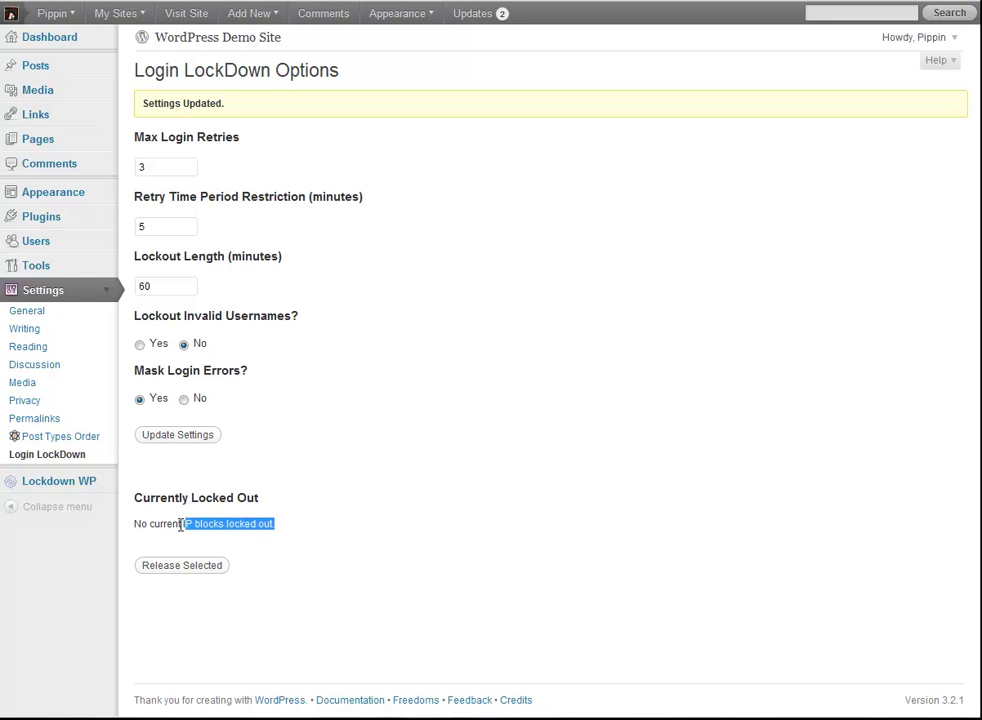
left_click(308, 528)
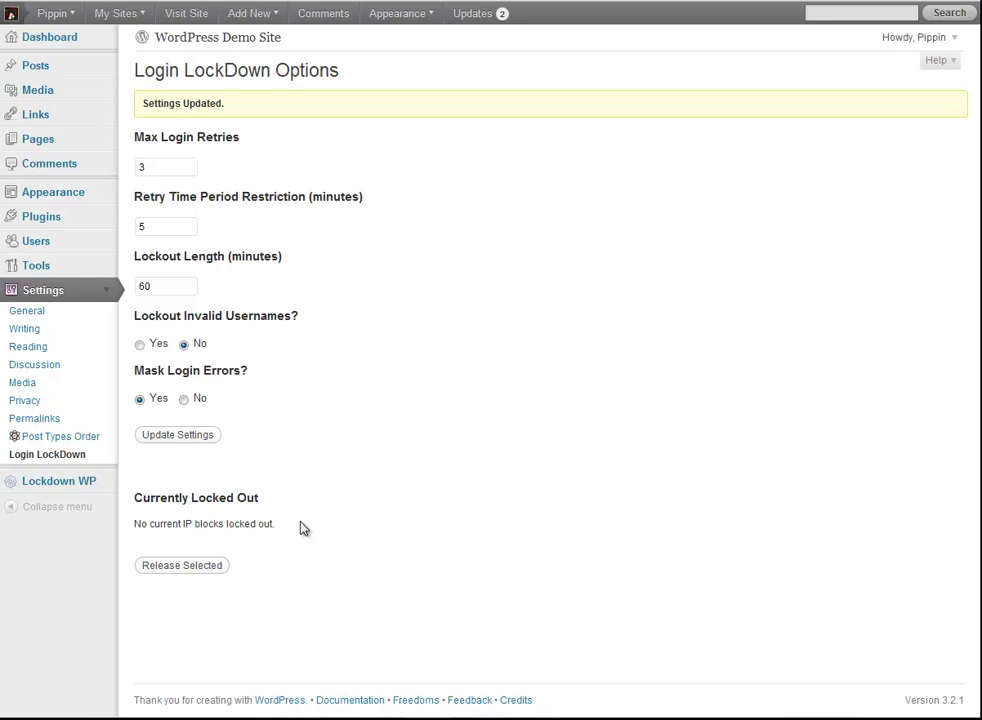
left_click_drag(290, 526, 140, 524)
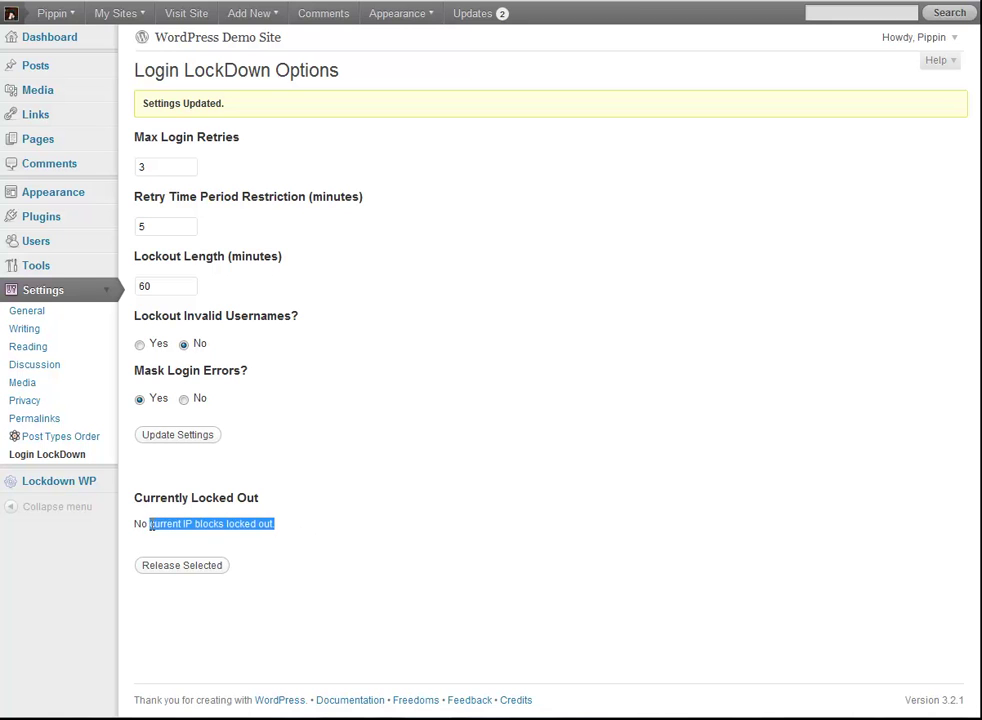
right_click(140, 524)
left_click(434, 440)
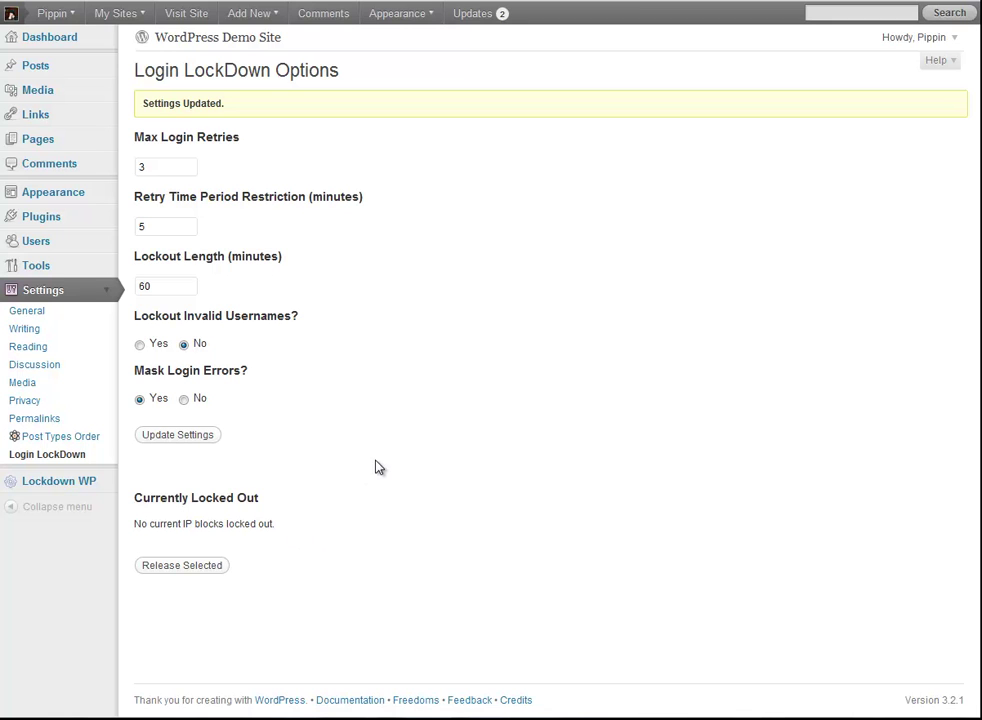
left_click(105, 298)
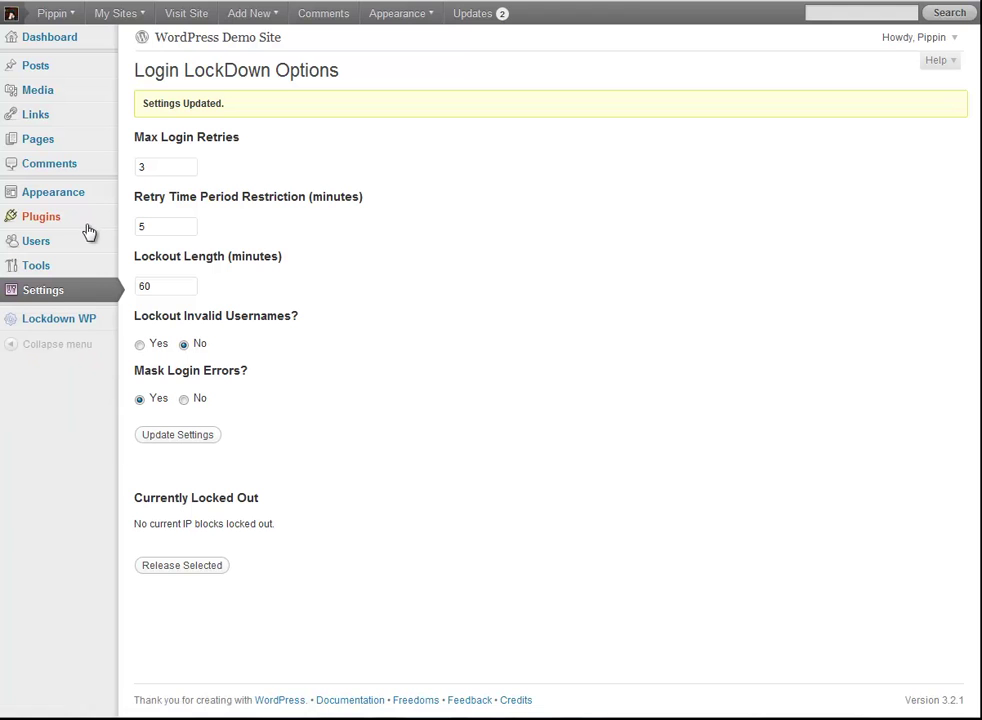
Return to the Plugins list showing the four active security plugins.
left_click(87, 229)
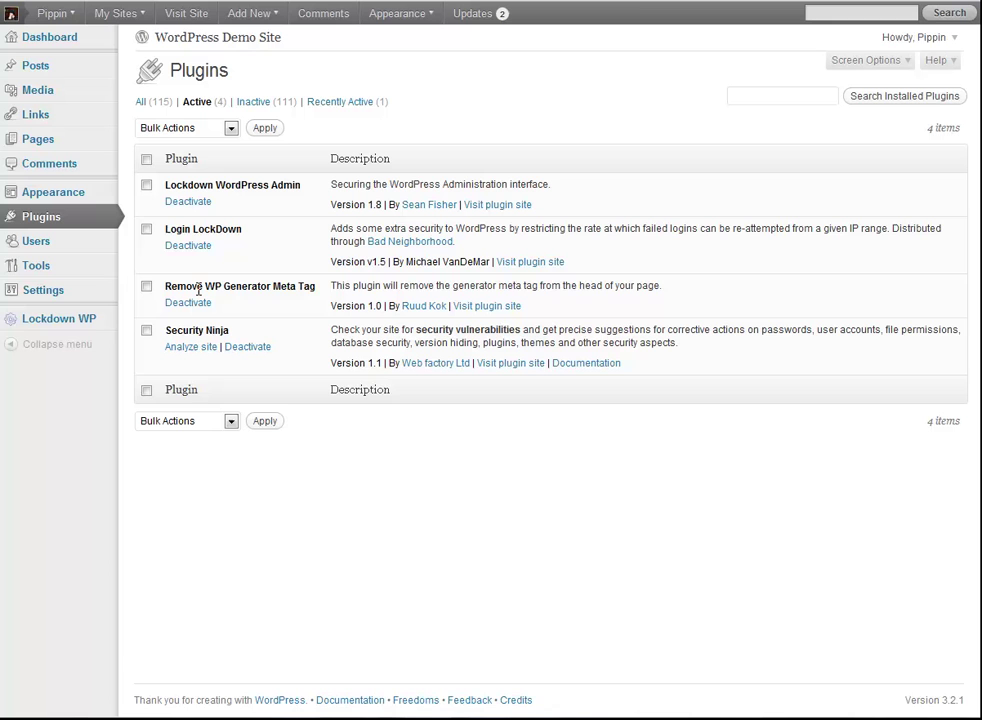
left_click(108, 293)
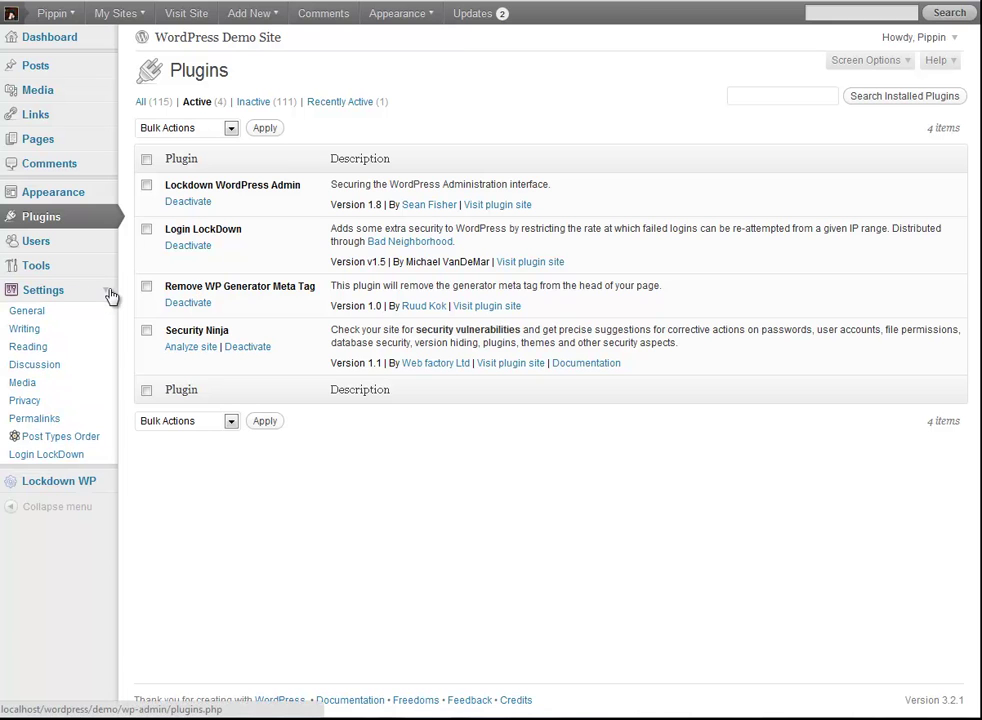
left_click(108, 293)
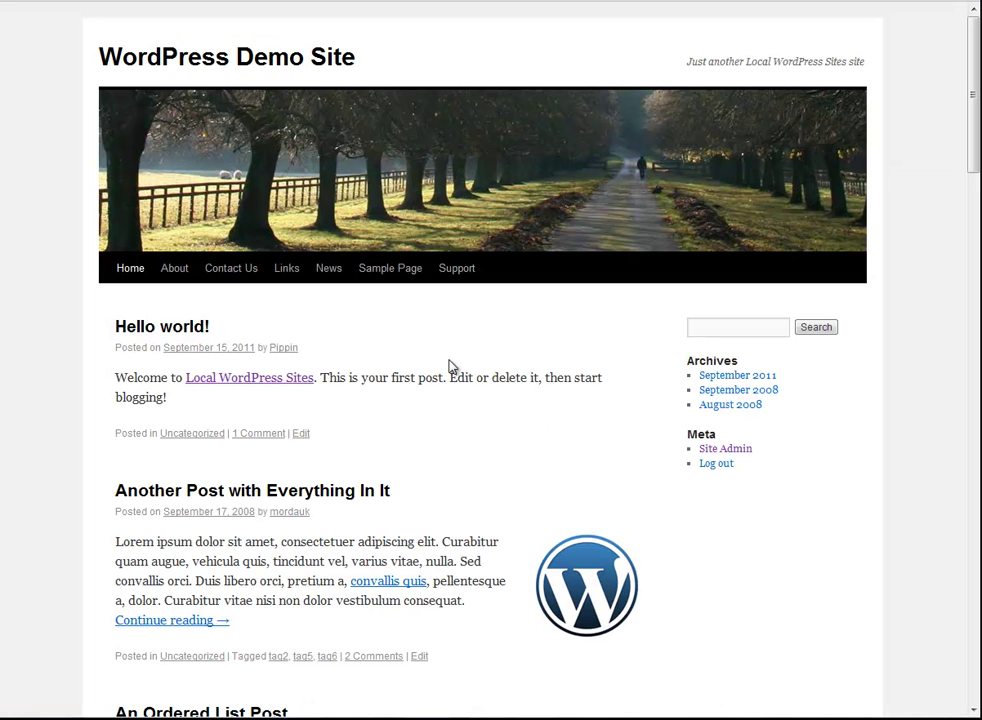
View the front-end page source to confirm its head has no generator meta tag.
right_click(451, 347)
left_click(500, 466)
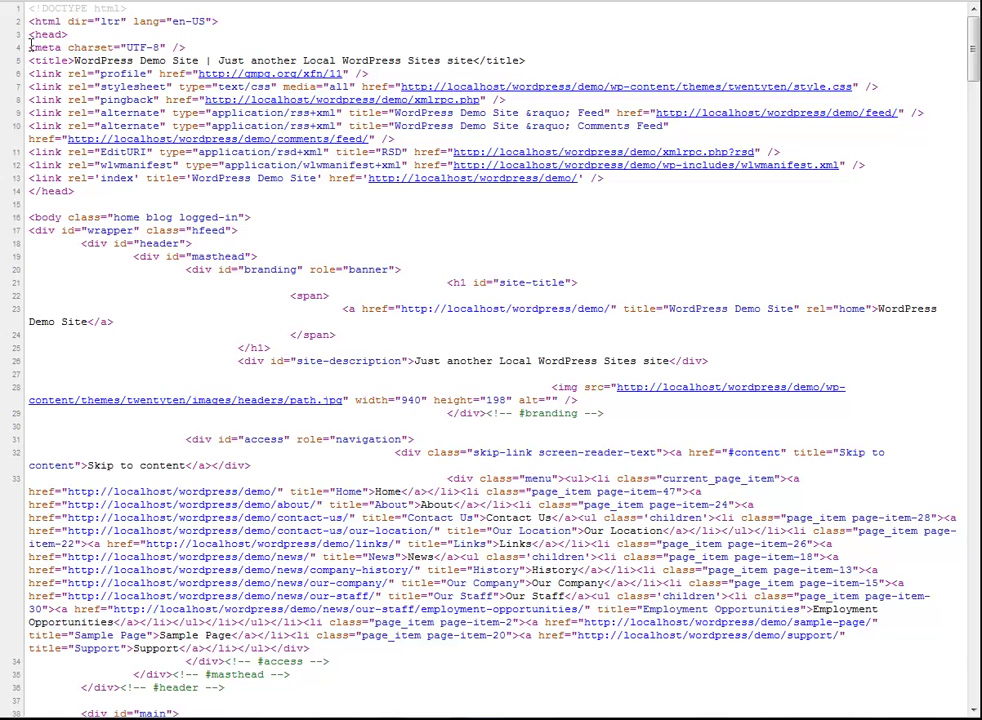
left_click_drag(30, 46, 103, 193)
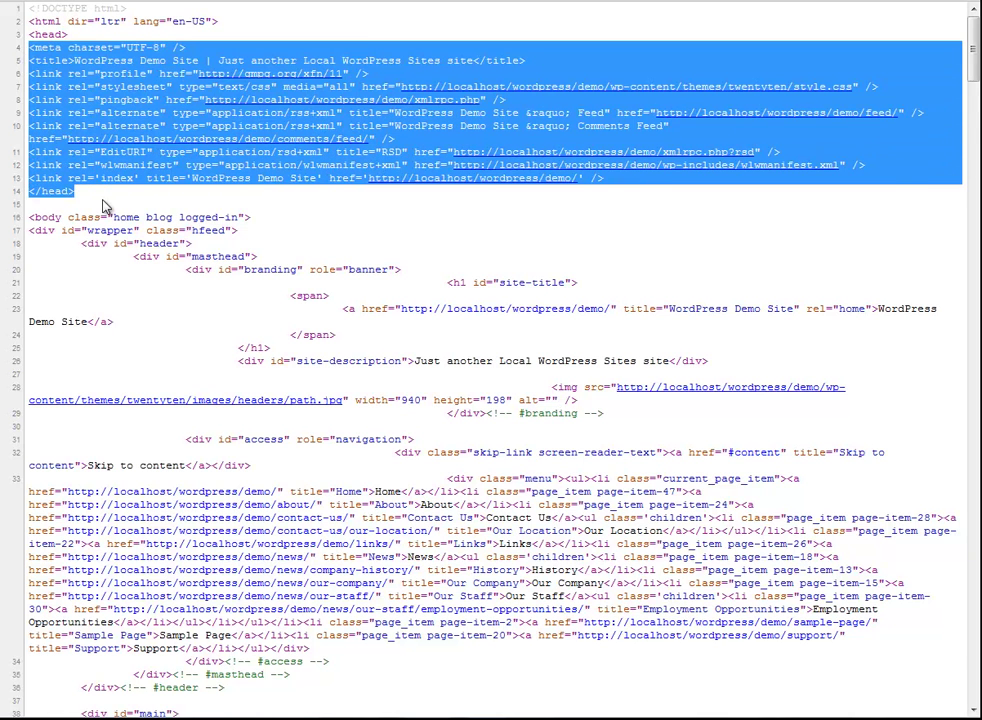
left_click(124, 170)
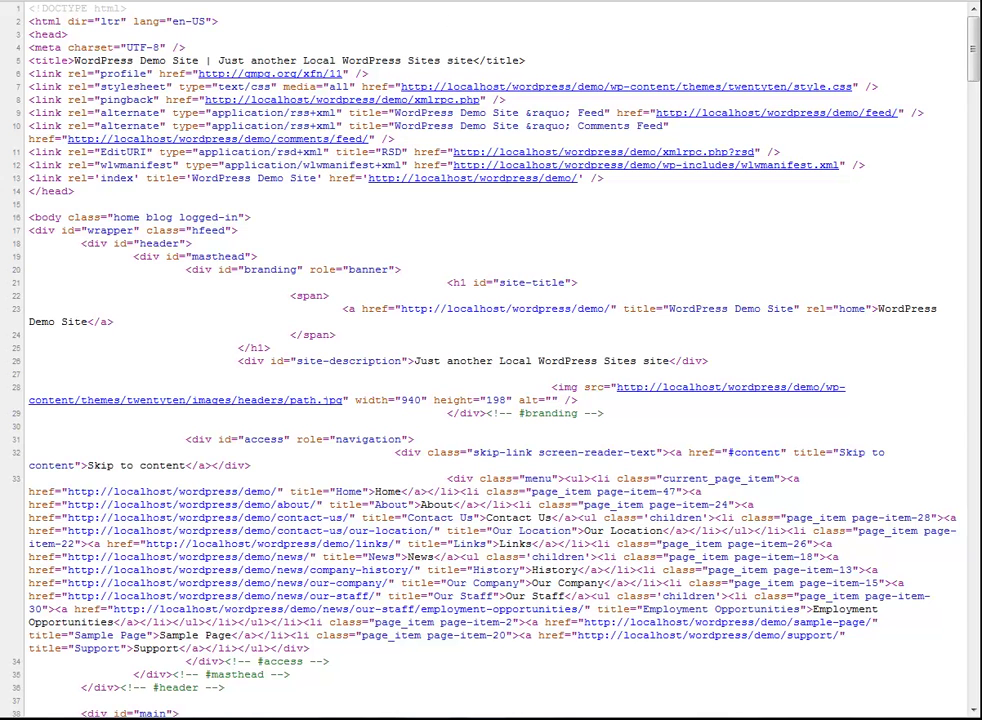
key("ctrl+w")
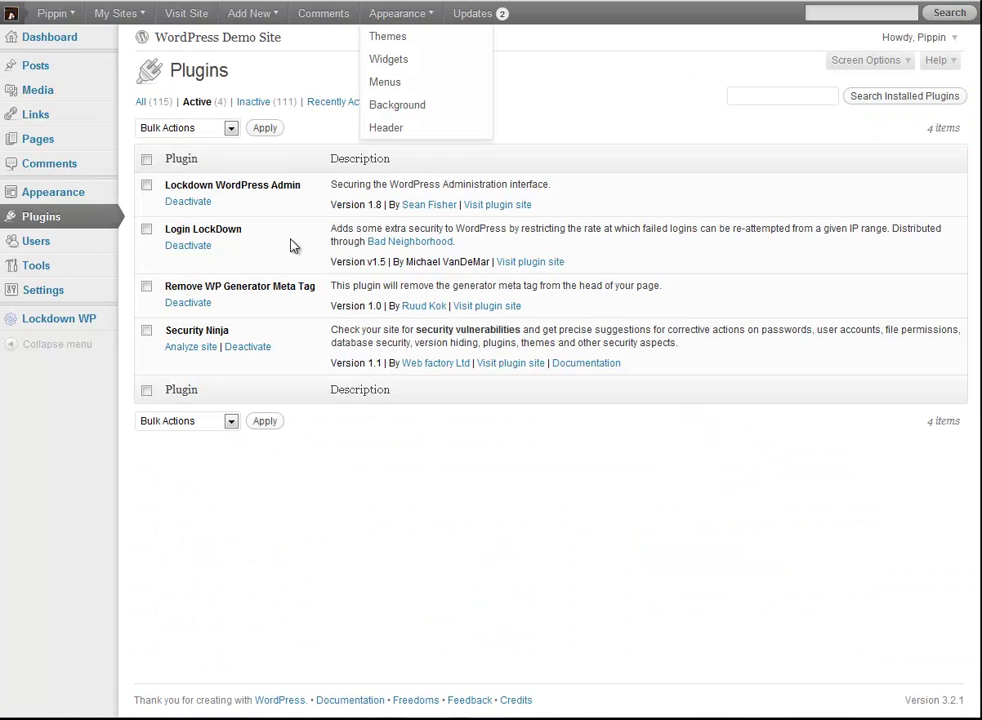
Deactivate Remove WP Generator Meta Tag and recheck the homepage source for the WordPress 3.2.1 generator line.
left_click(199, 304)
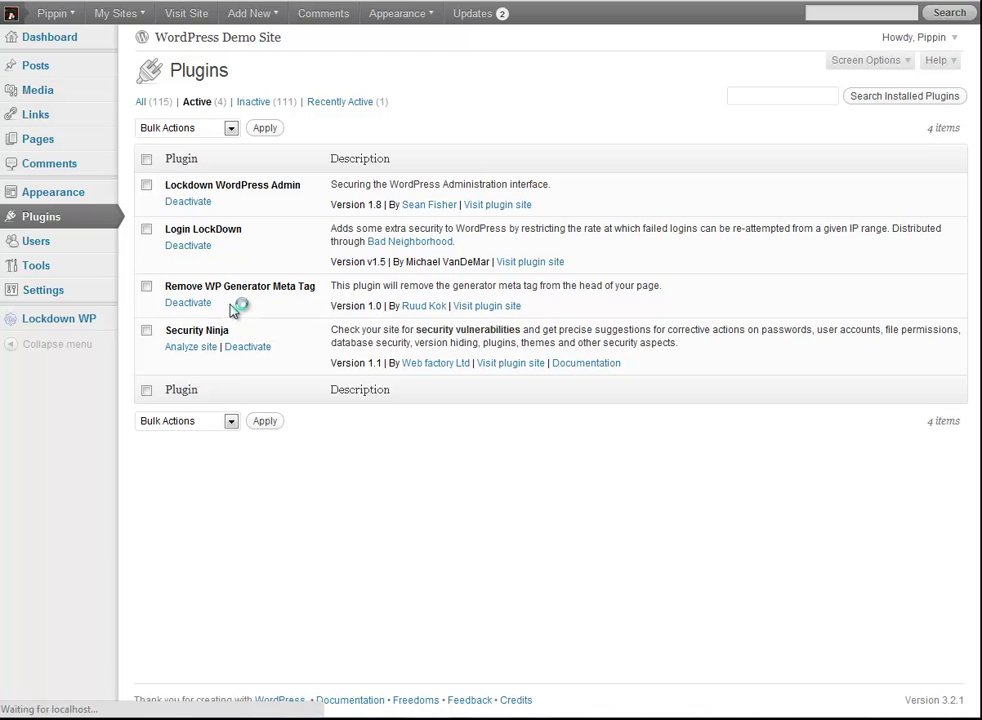
key("ctrl+Tab")
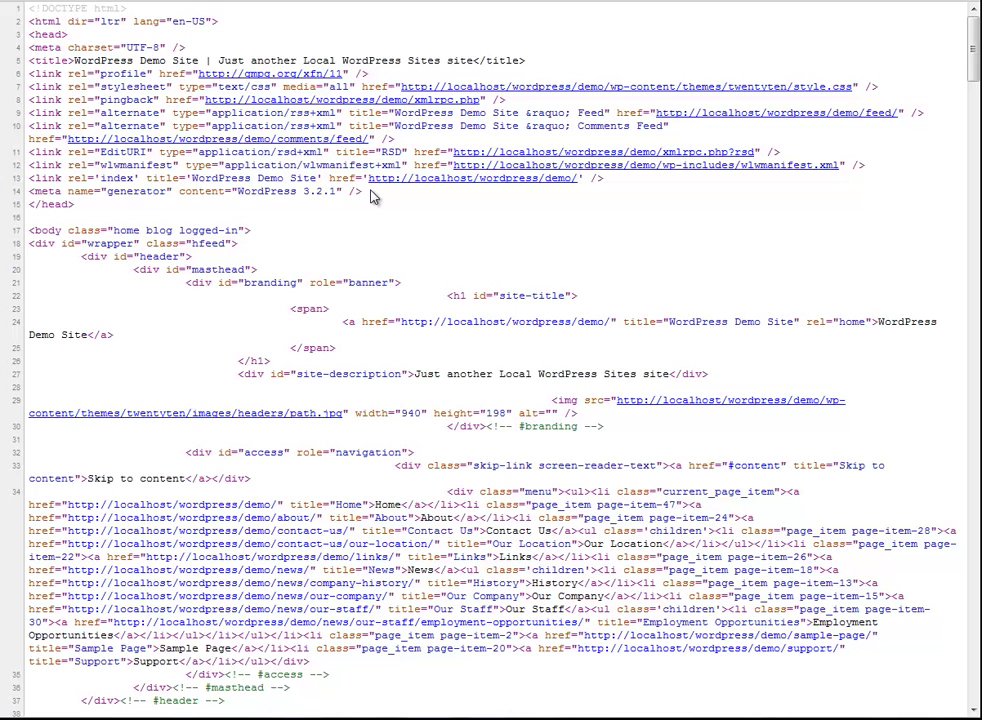
left_click_drag(365, 191, 29, 190)
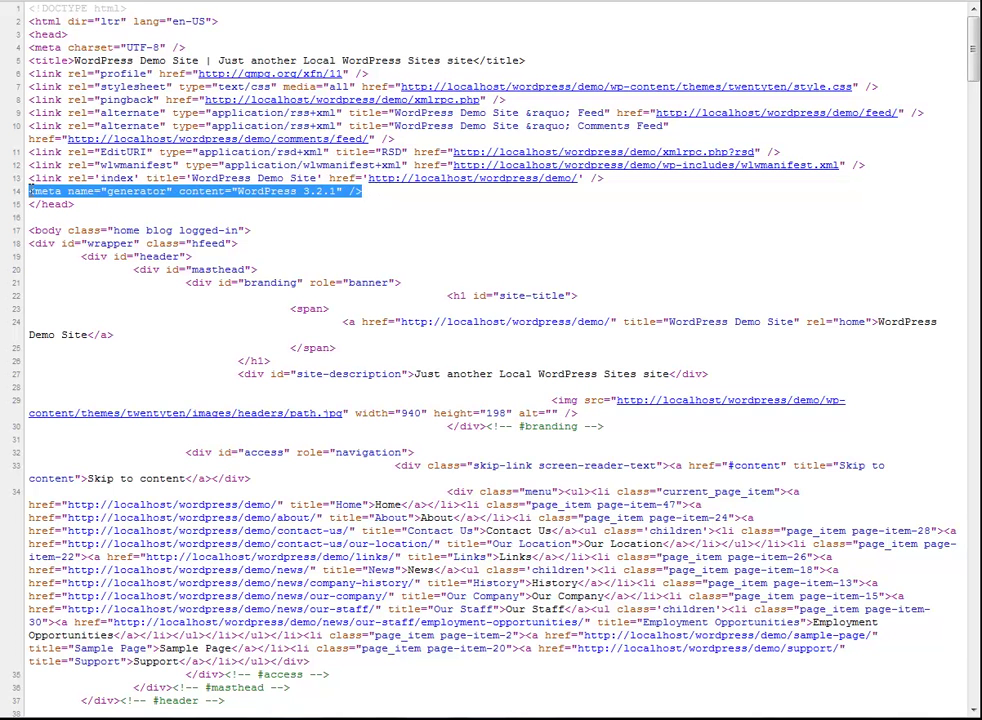
left_click(333, 195)
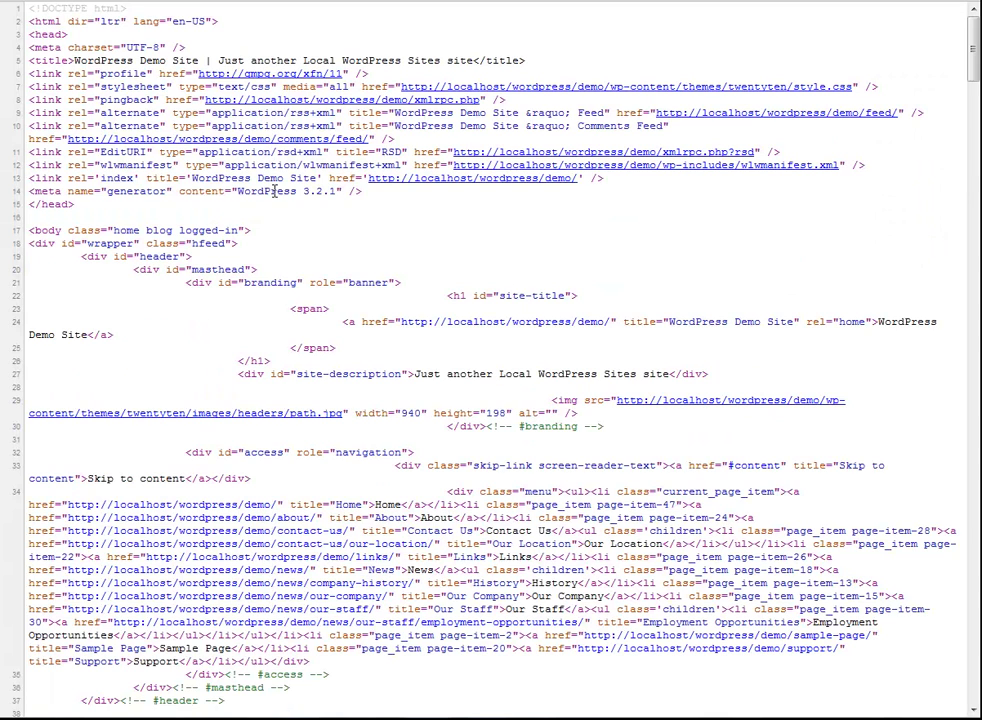
double_click(272, 191)
left_click(272, 191)
key("F5")
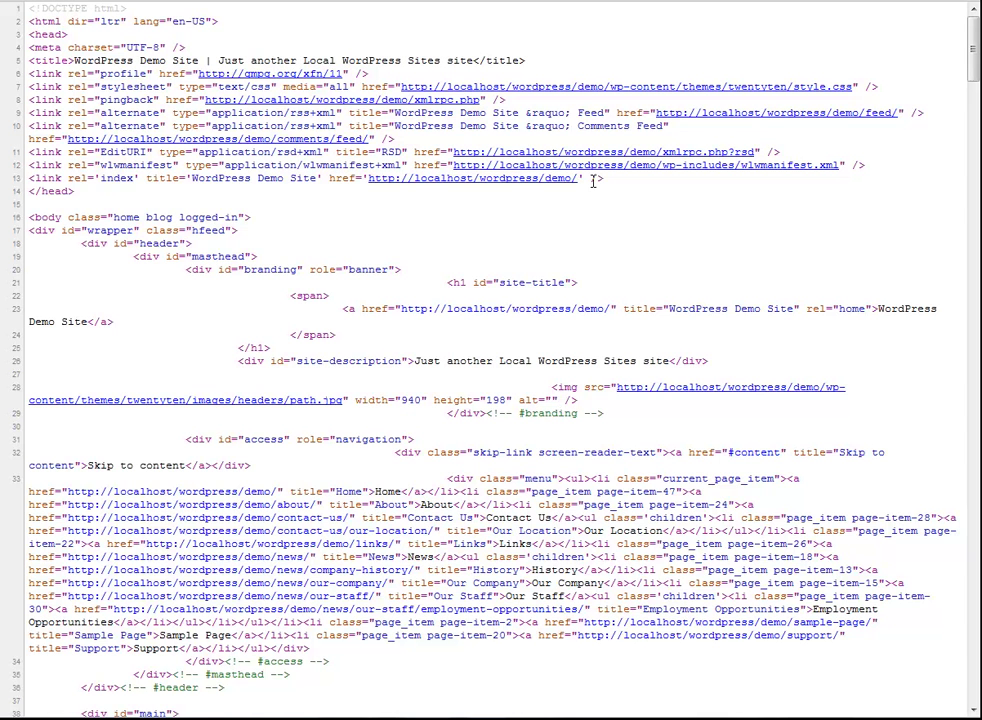
Return to the Plugins page, filter to active plugins, and highlight Security Ninja's name.
key("ctrl+w")
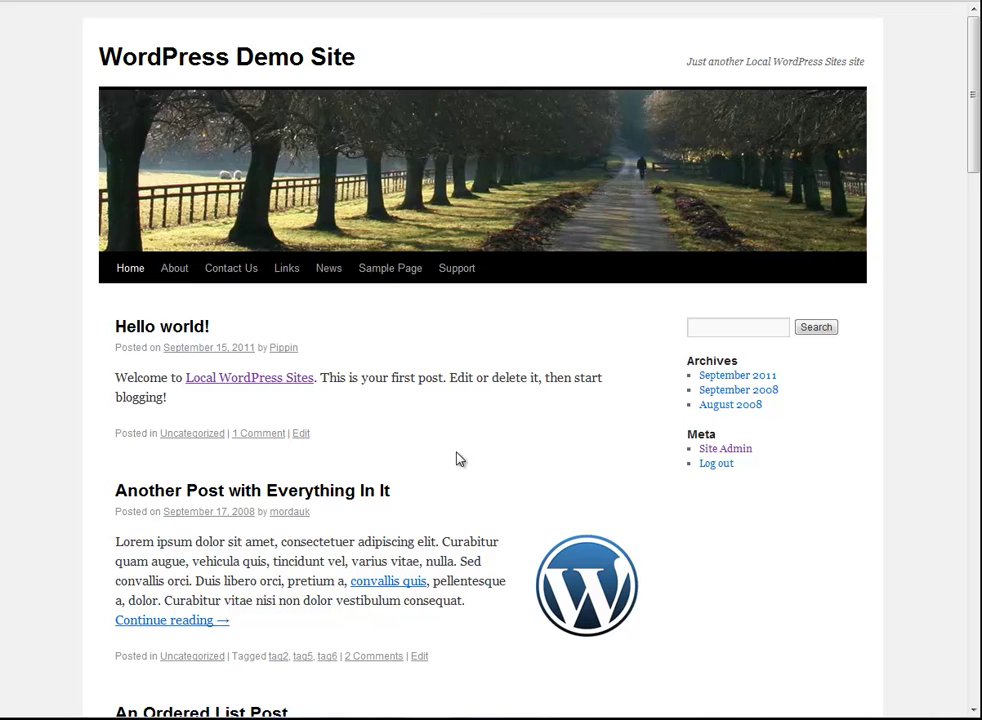
key("ctrl+w")
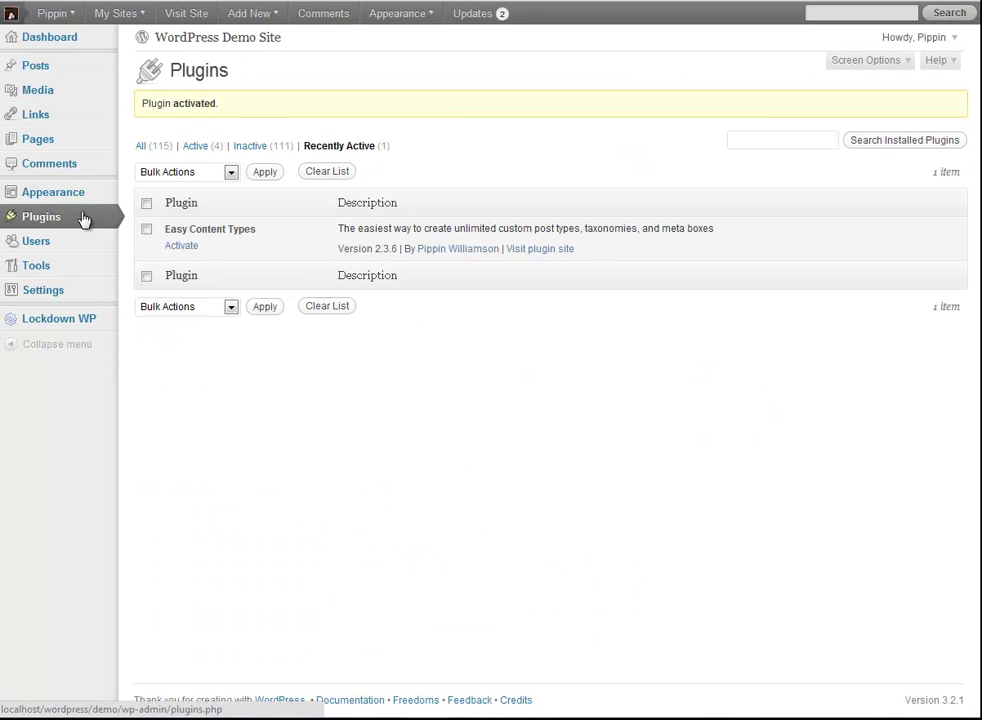
left_click(196, 148)
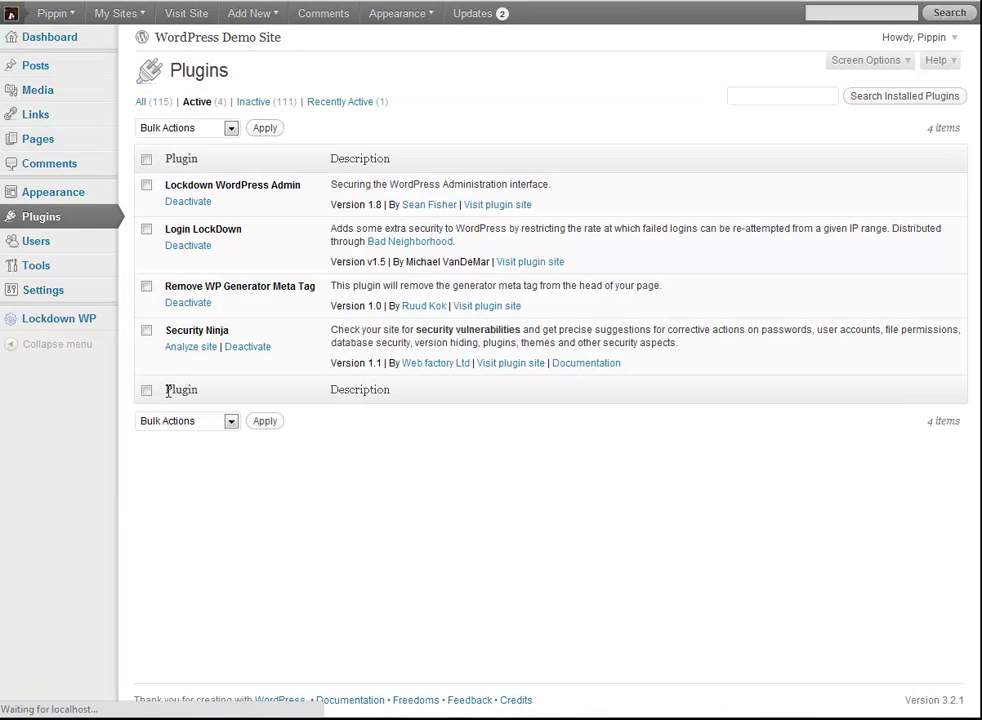
double_click(190, 330)
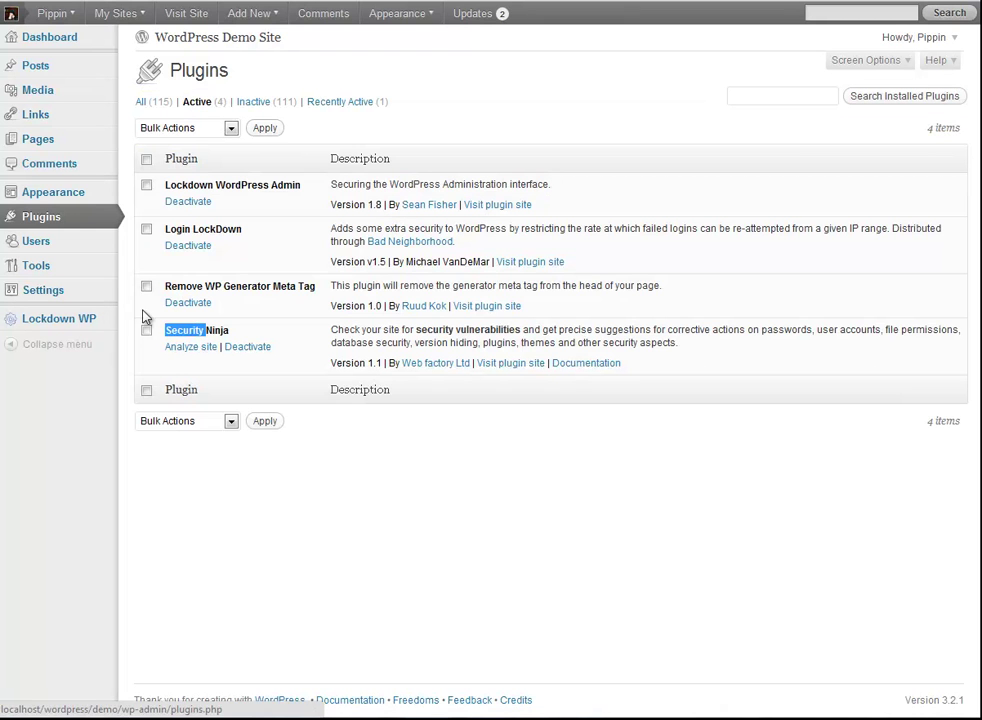
Open Tools > Security Ninja and read its 'Please read!' disclaimer.
left_click(106, 268)
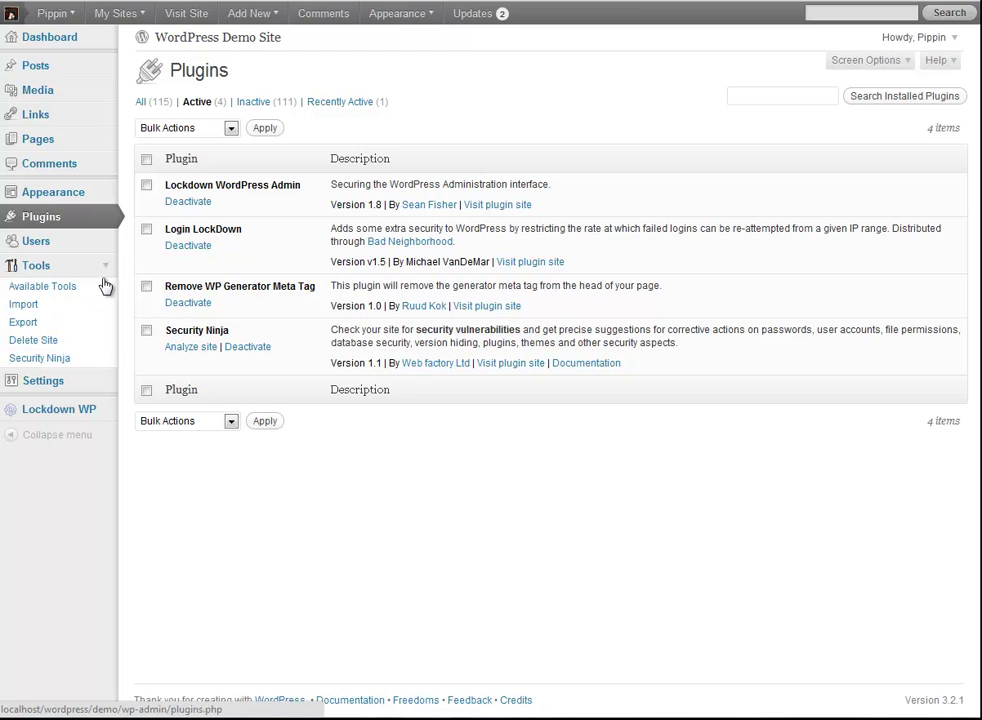
left_click(27, 362)
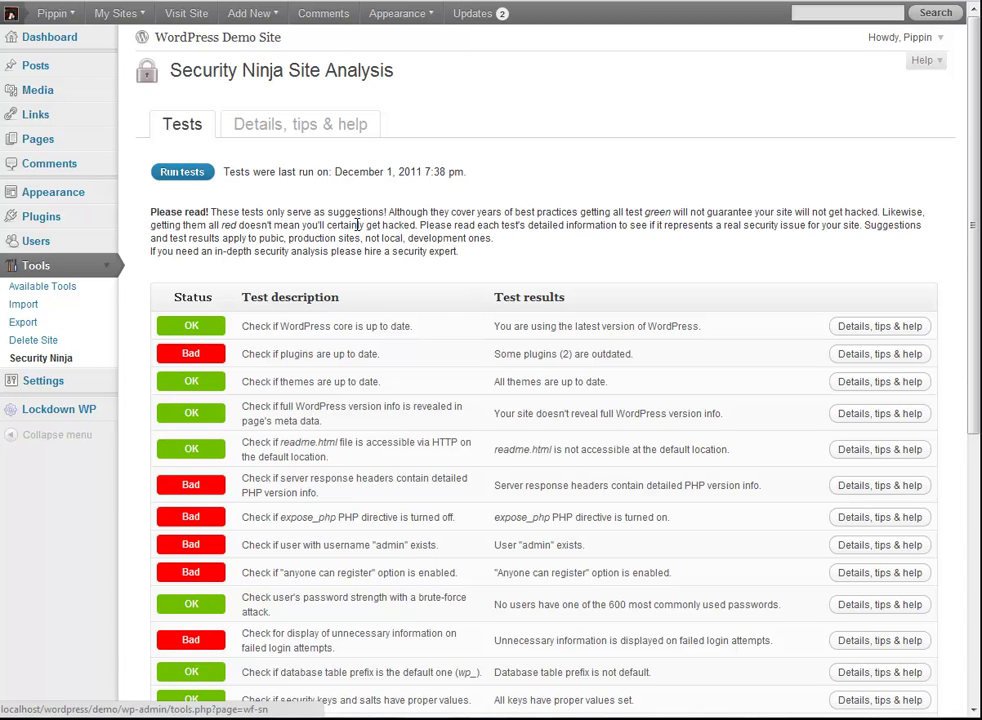
left_click_drag(458, 252, 153, 207)
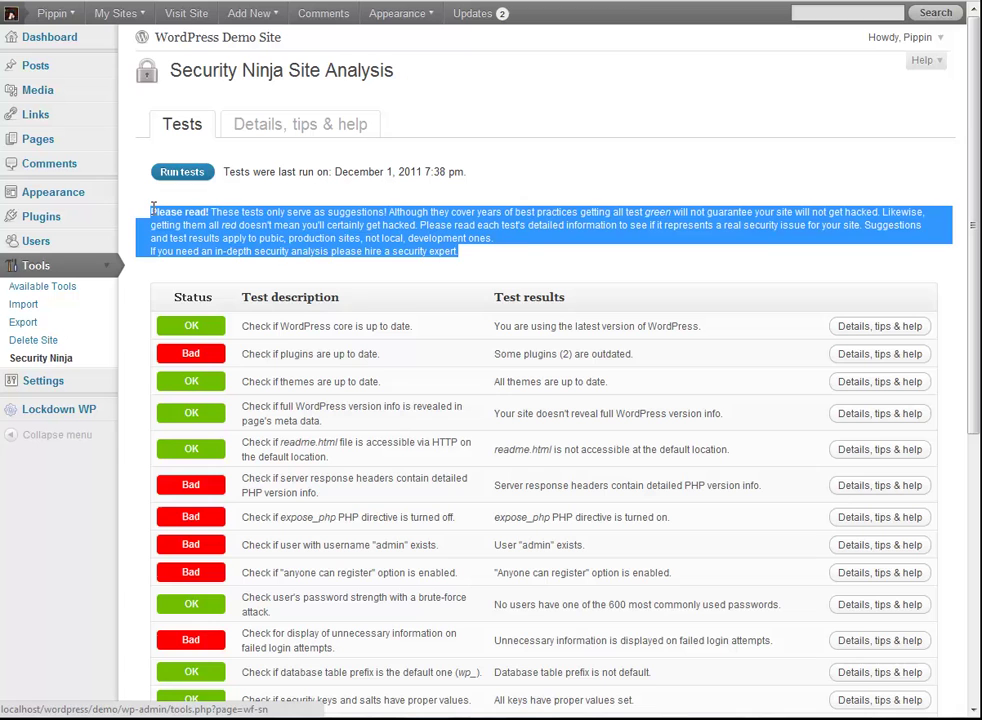
left_click(565, 278)
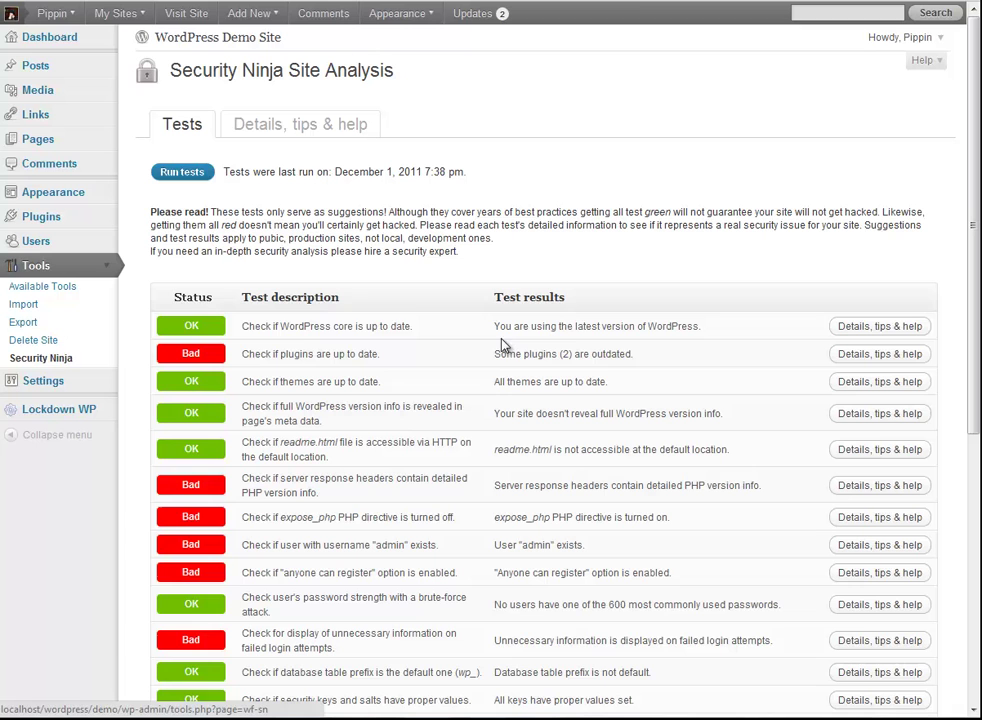
Review the core-update test (OK, latest version) and the plugins-up-to-date test.
triple_click(364, 326)
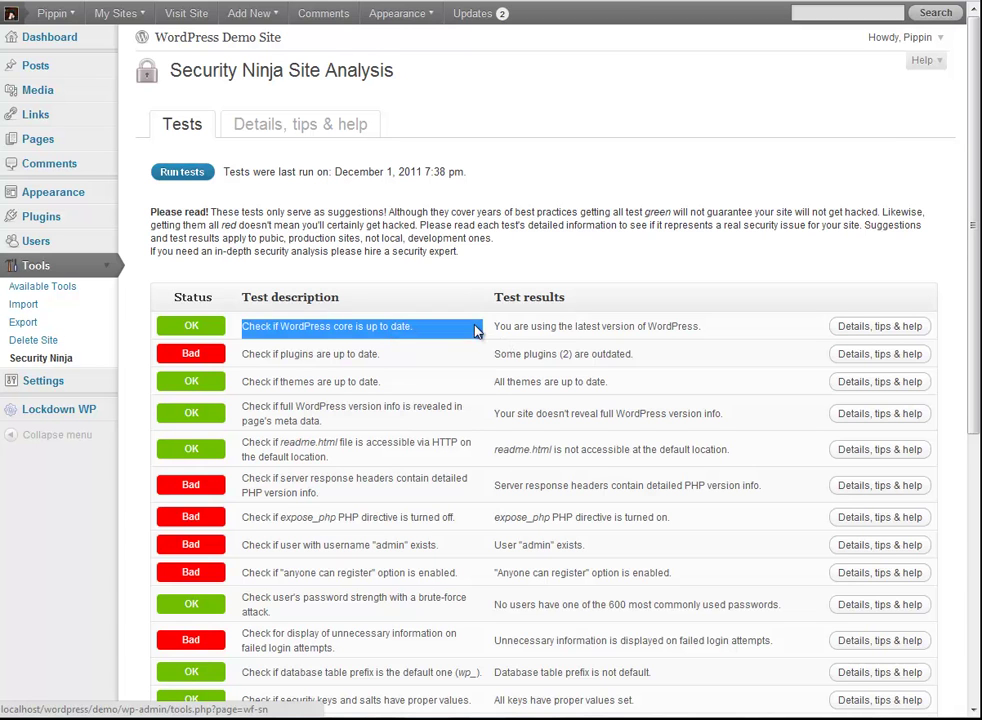
triple_click(585, 326)
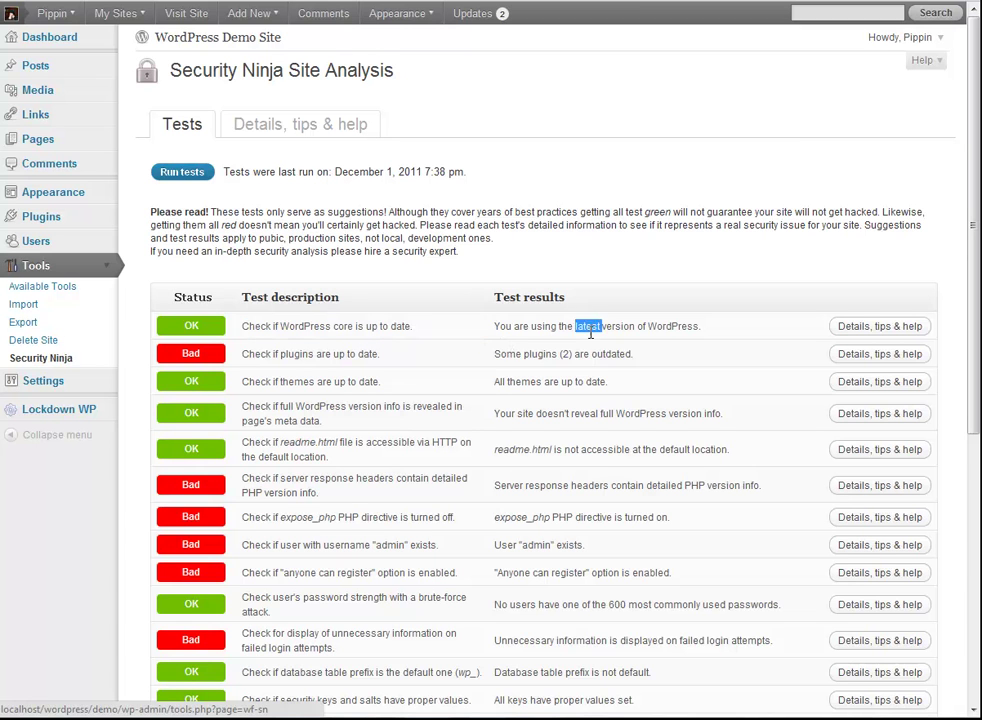
left_click(530, 342)
double_click(191, 326)
left_click(265, 326)
double_click(258, 356)
left_click(541, 361)
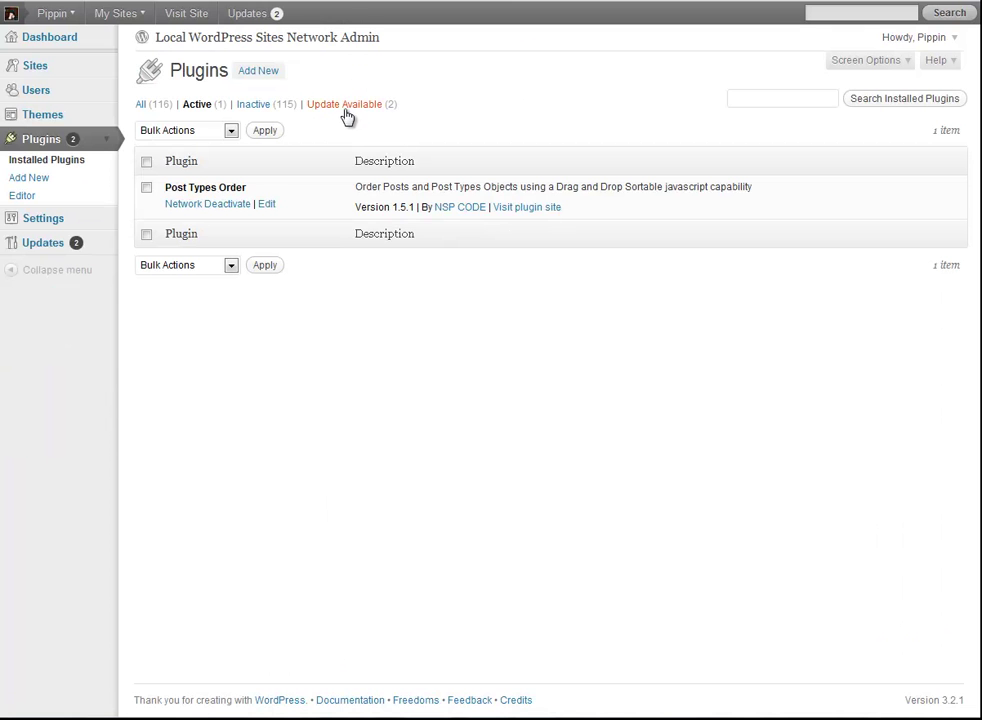
Bulk-update Disqus Comment System and Posts 2 Posts from the Update Available filter, then return to Plugins.
left_click(345, 108)
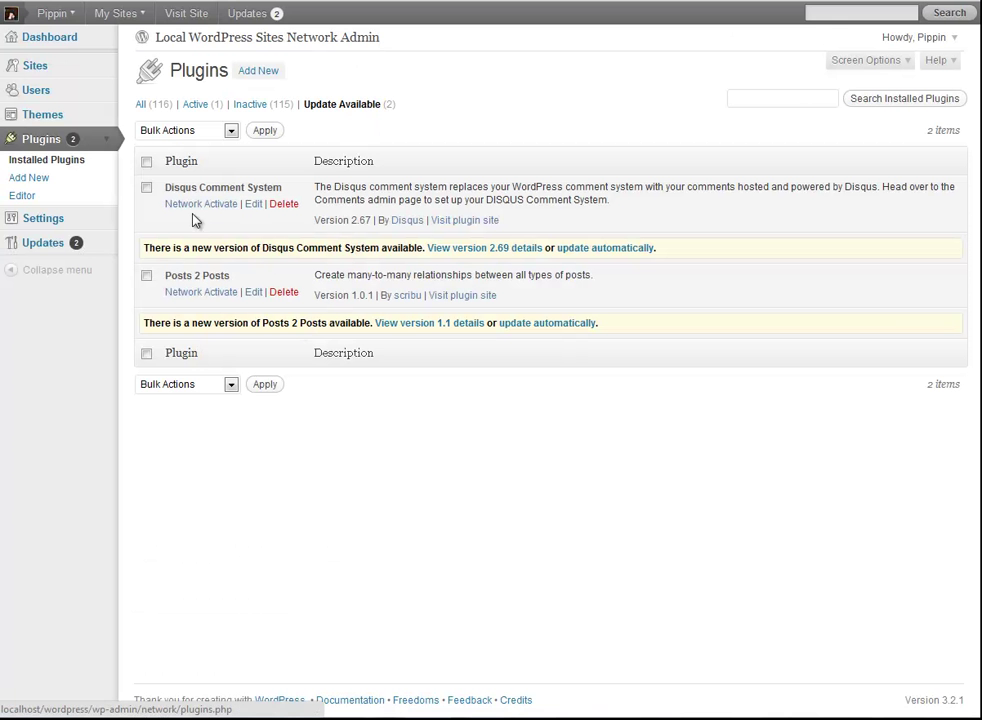
left_click(147, 161)
left_click(165, 130)
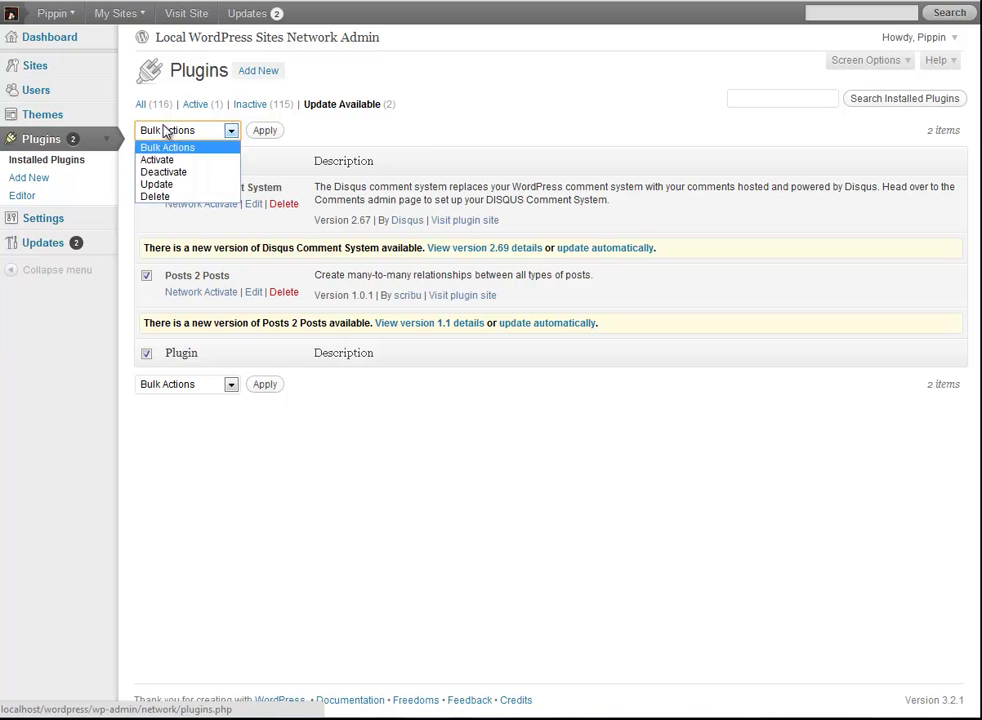
left_click(172, 185)
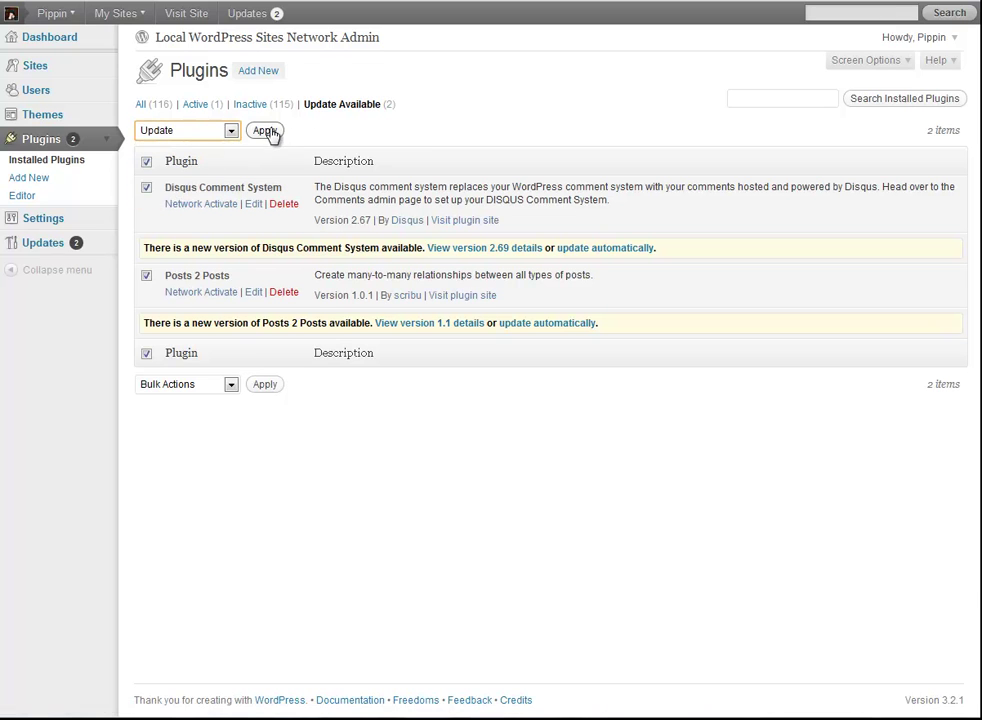
left_click(268, 134)
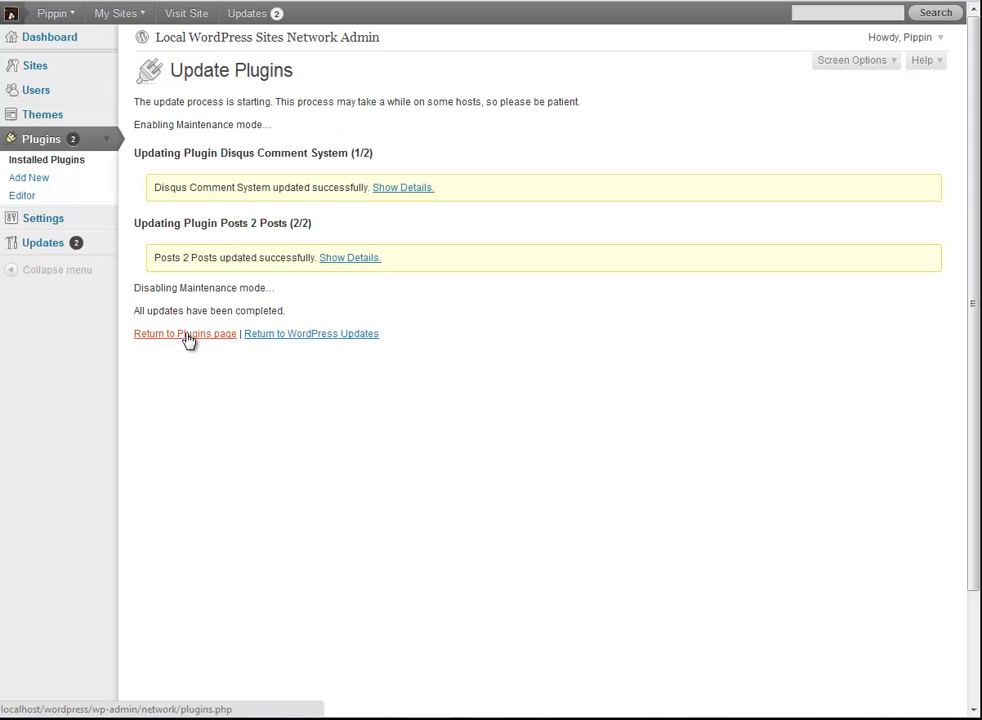
left_click(187, 335)
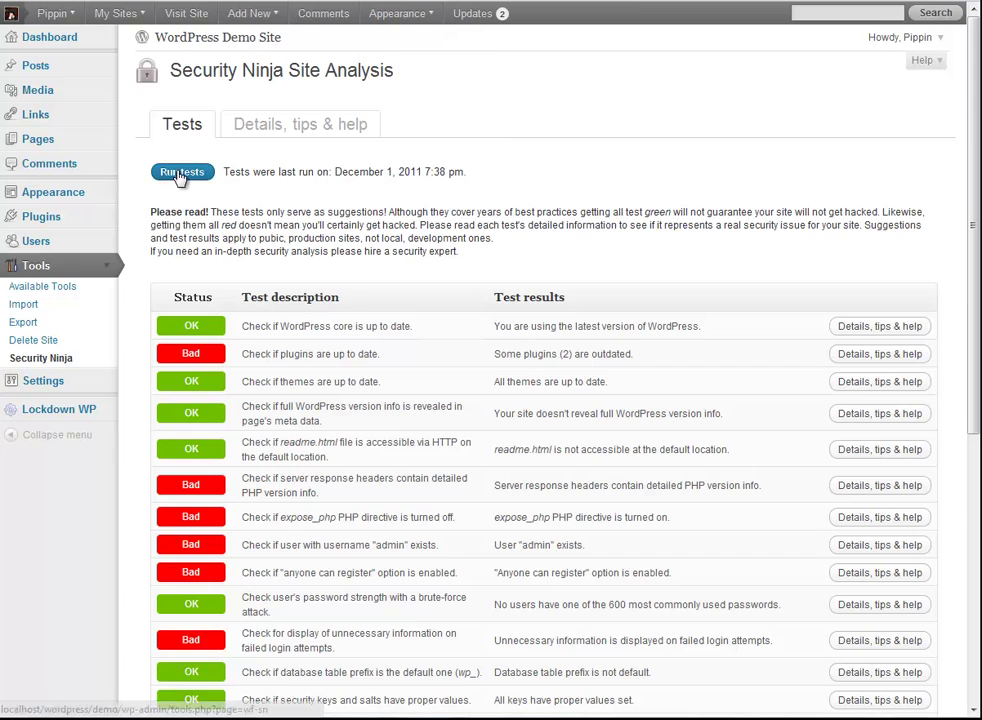
Rerun Security Ninja and review the now-passing plugins check and the server response headers check.
left_click(181, 173)
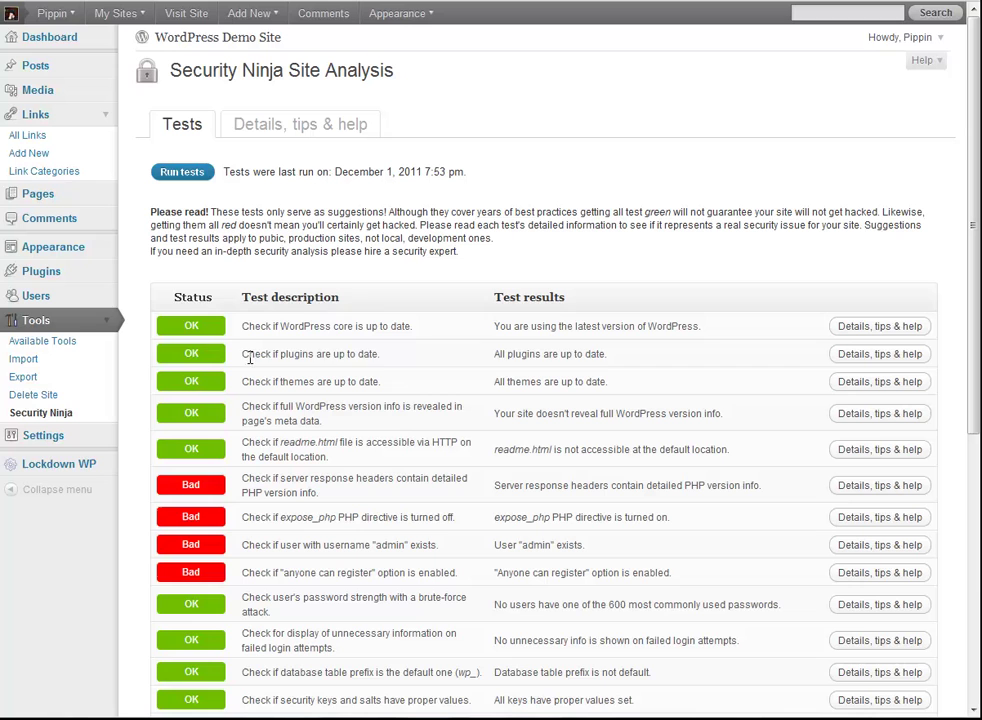
left_click_drag(241, 355, 670, 360)
left_click(595, 368)
scroll(537, 372, "down", 2)
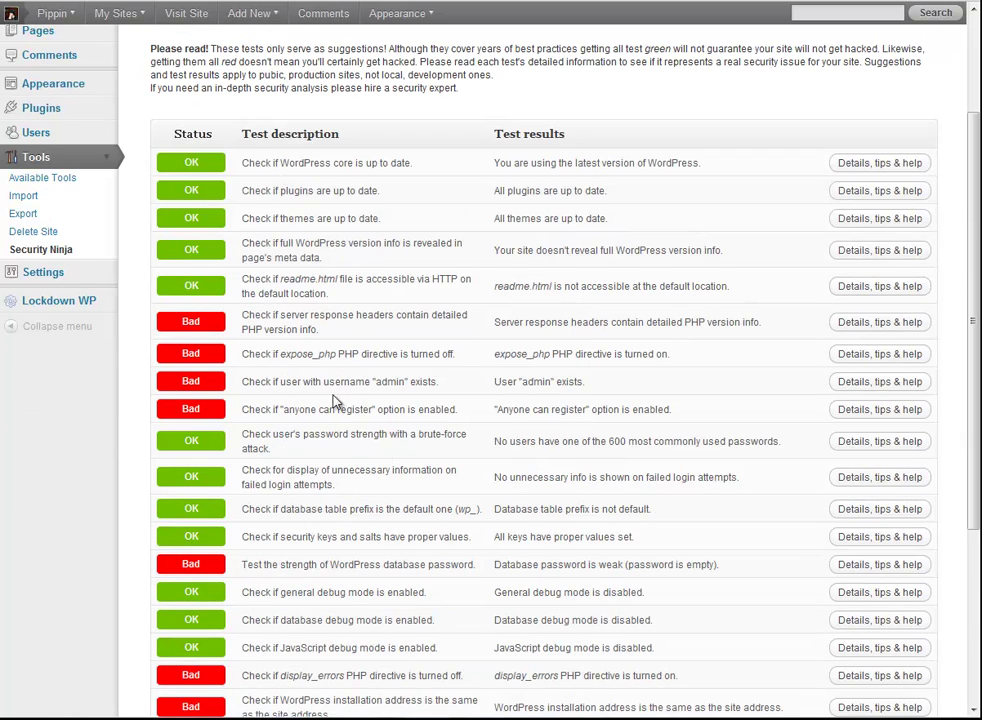
scroll(290, 330, "down", 2)
scroll(290, 323, "up", 1)
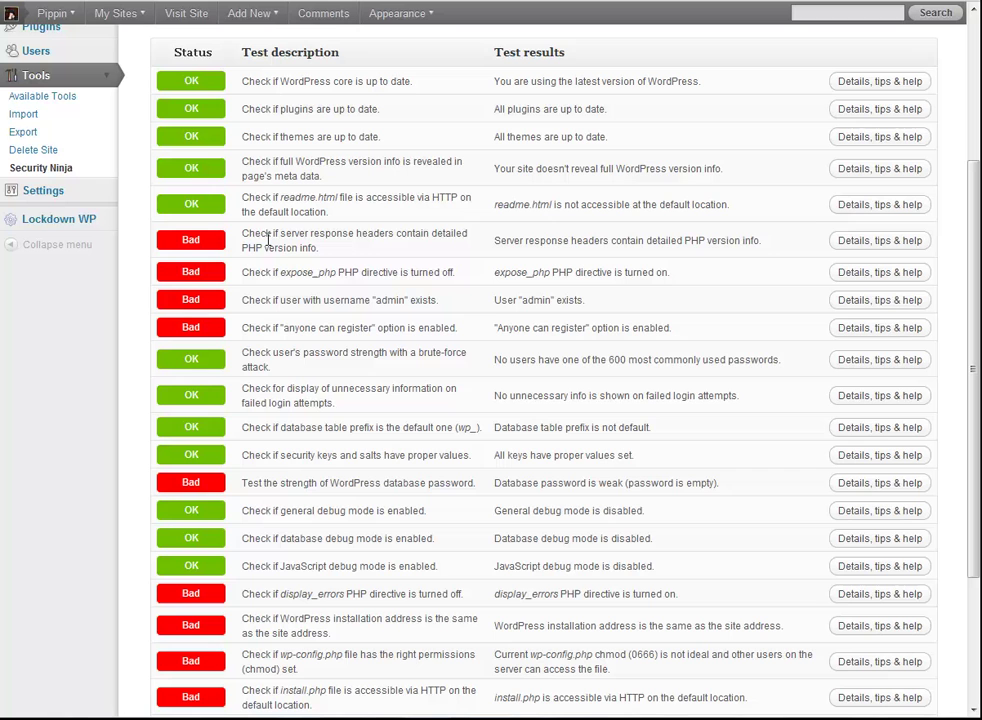
left_click_drag(247, 240, 367, 253)
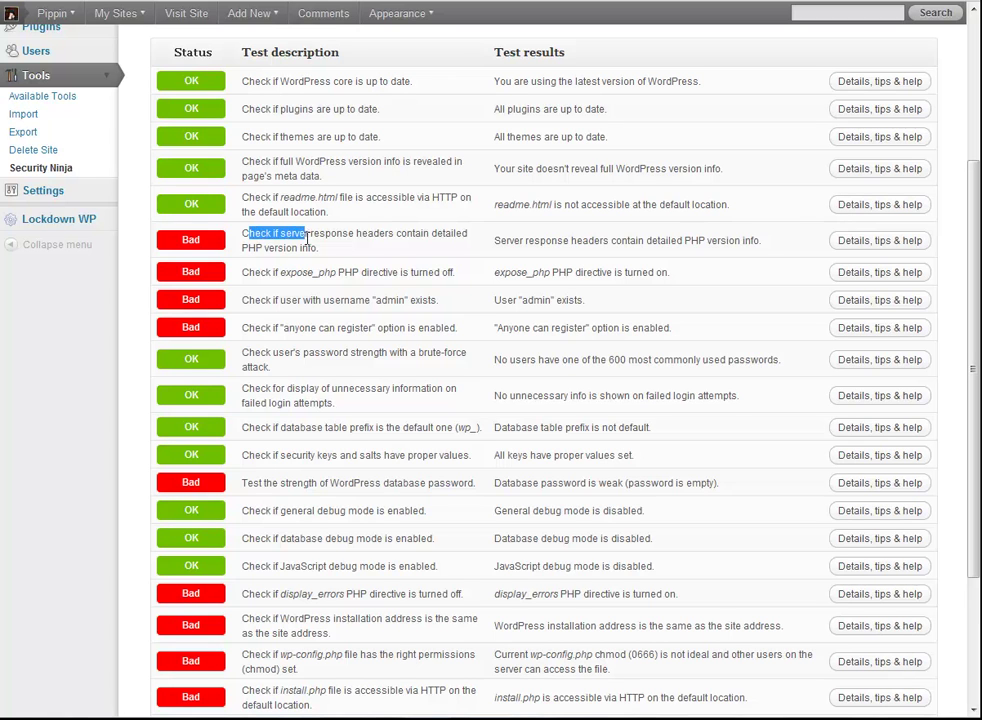
left_click(327, 254)
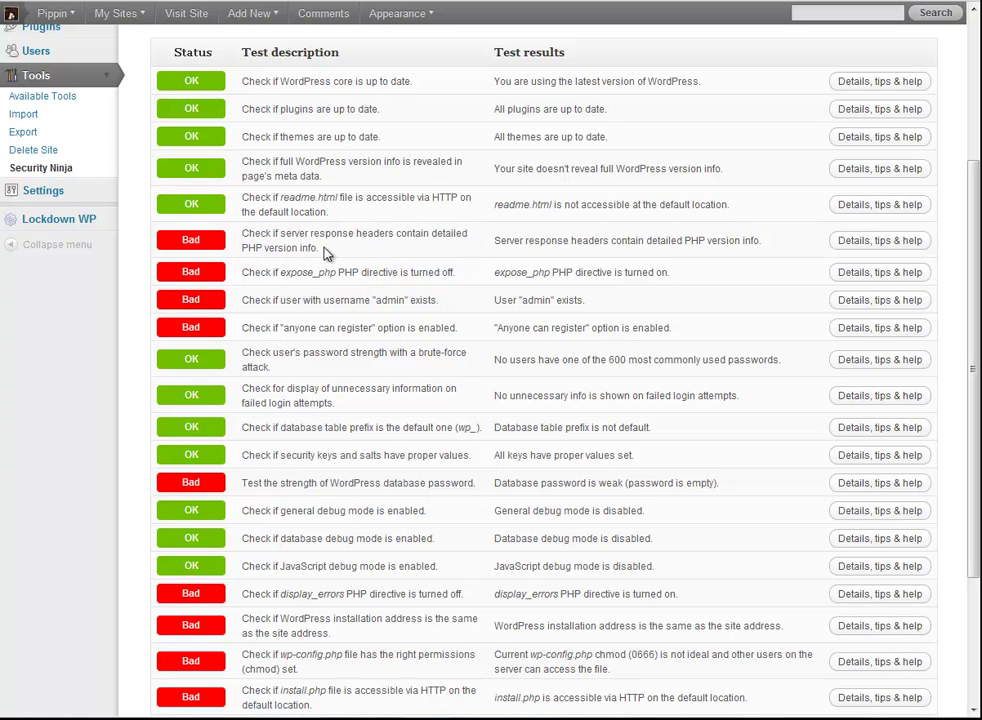
left_click_drag(324, 249, 242, 234)
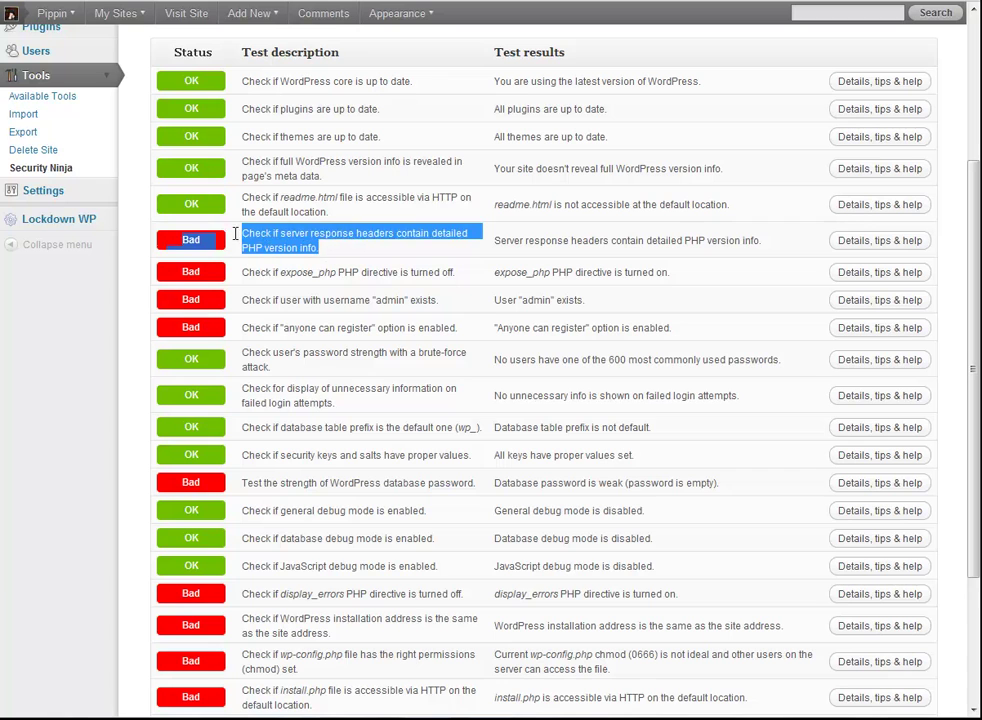
left_click(335, 258)
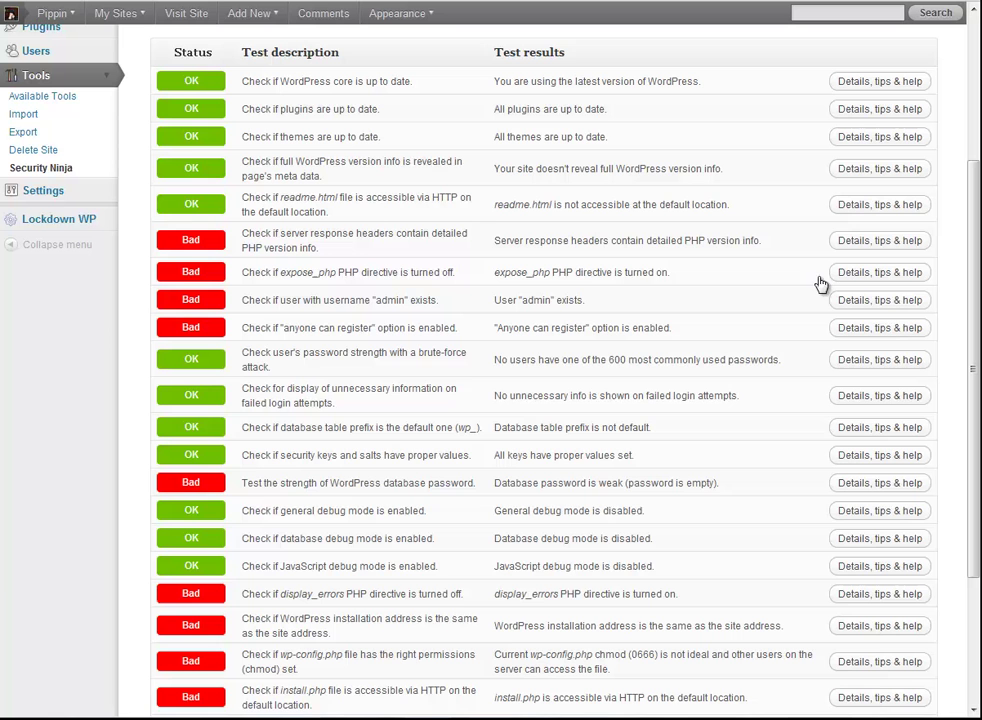
Read the expose_php and register_globals help text, then reopen Security Ninja's analysis page.
left_click(894, 277)
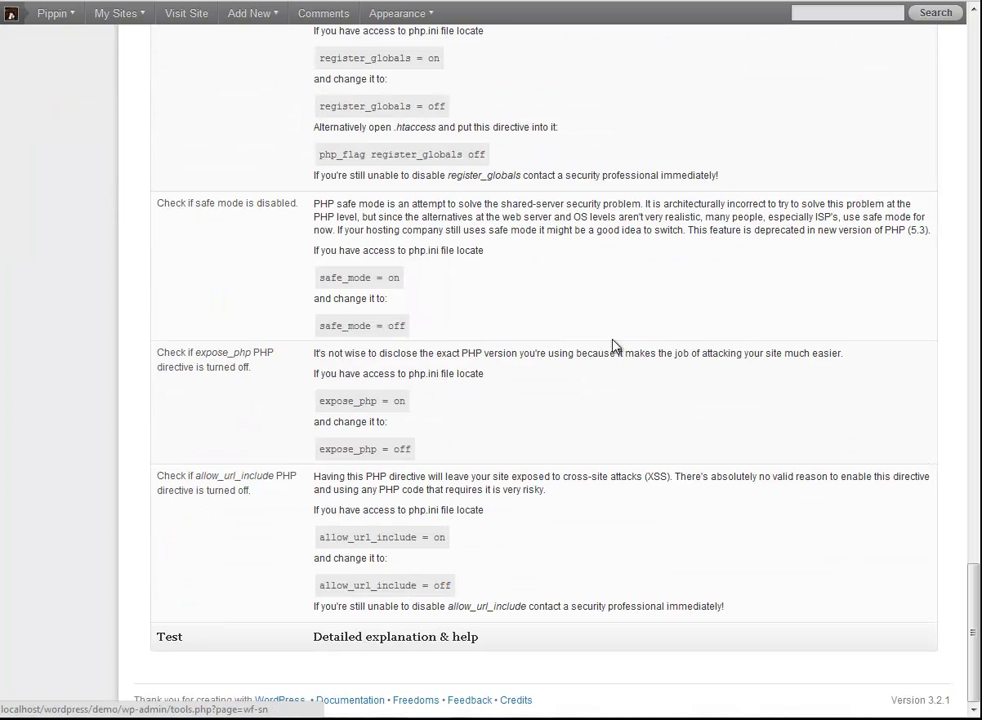
scroll(250, 285, "up", 1)
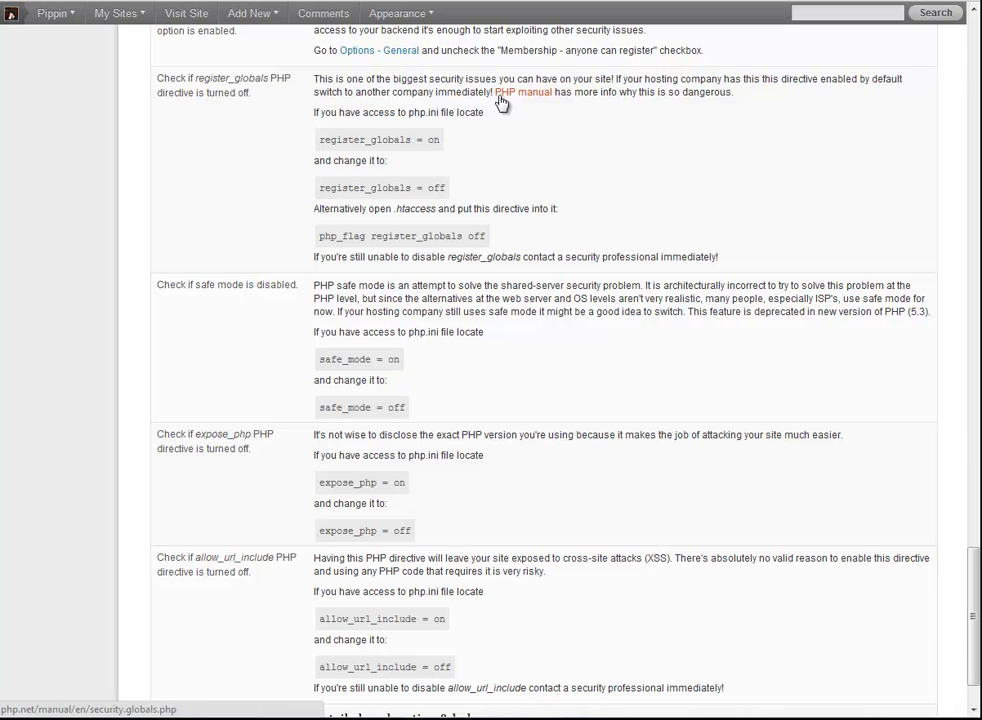
mouse_move(310, 72)
left_mouse_down()
mouse_move(390, 150)
mouse_move(650, 257)
left_mouse_up()
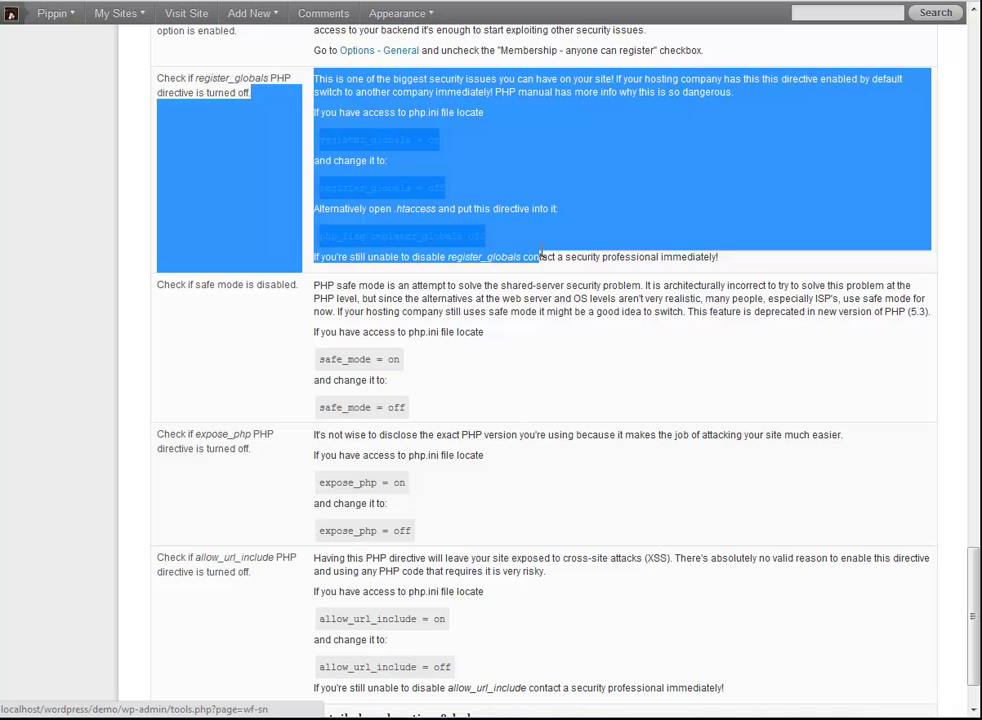
left_click(740, 265)
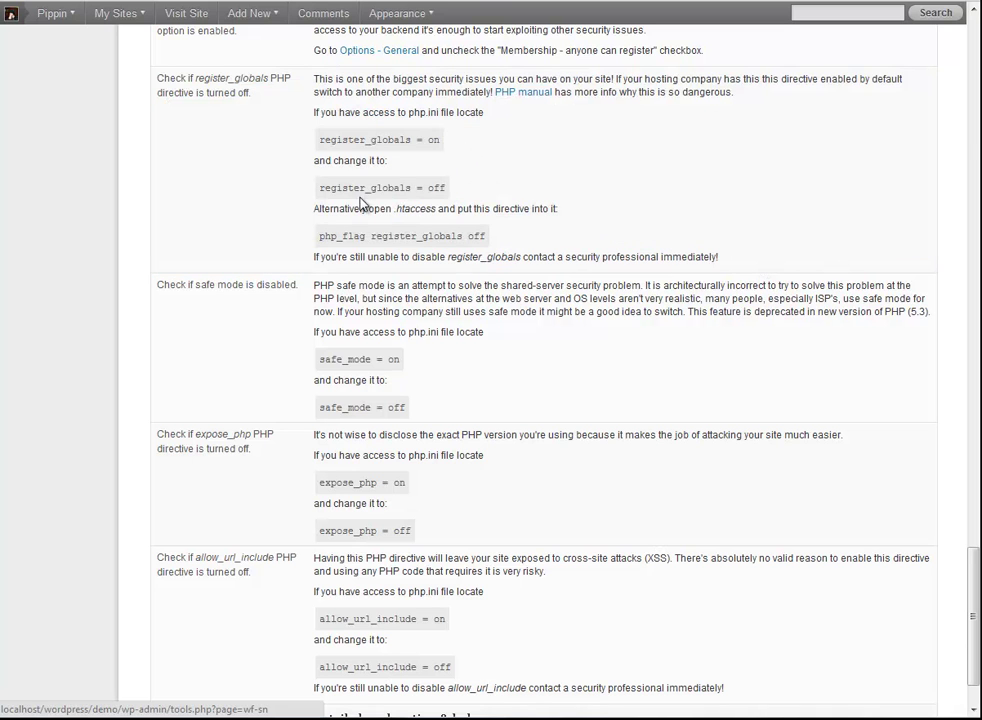
scroll(405, 252, "up", 8)
scroll(335, 252, "up", 7)
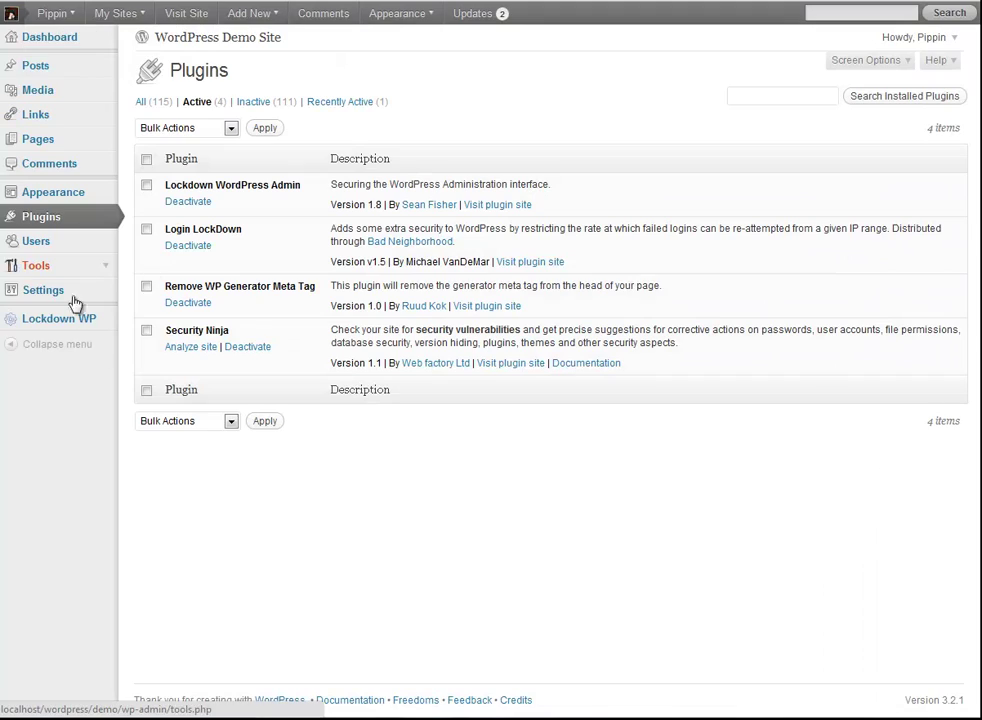
left_click(60, 362)
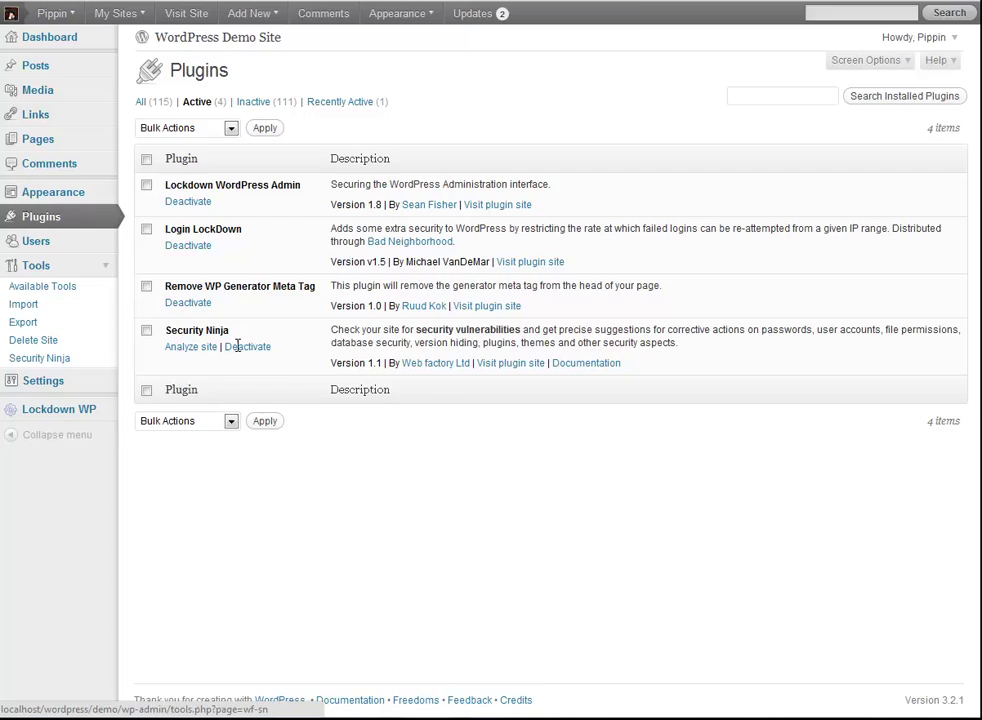
scroll(366, 346, "down", 3)
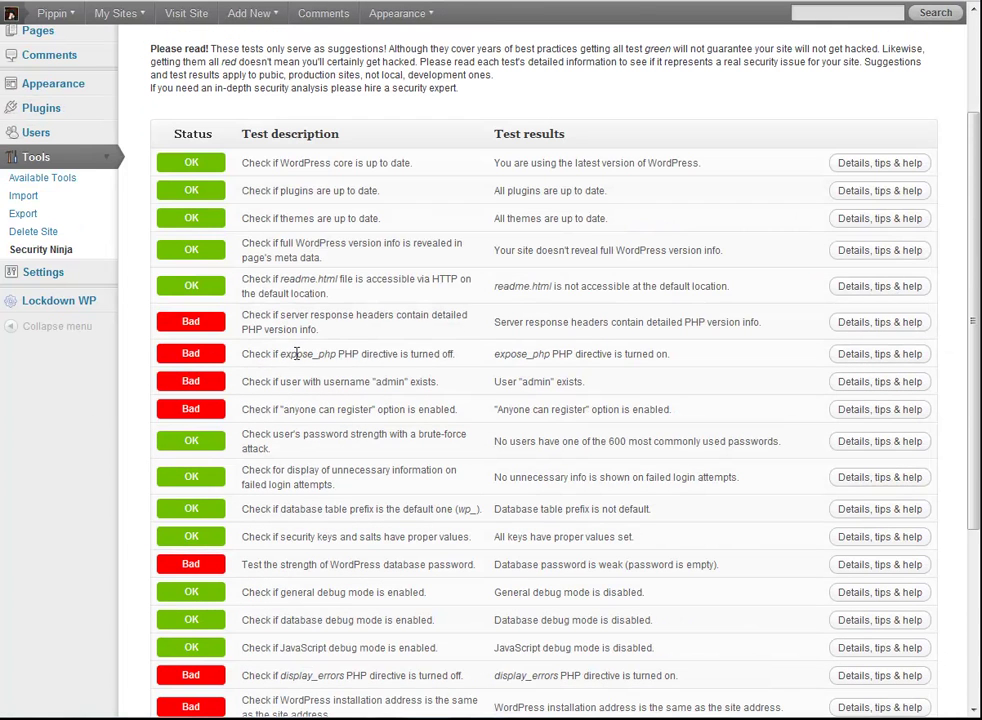
triple_click(297, 354)
left_click(620, 351)
left_click_drag(668, 354, 660, 354)
left_click_drag(575, 350, 200, 354)
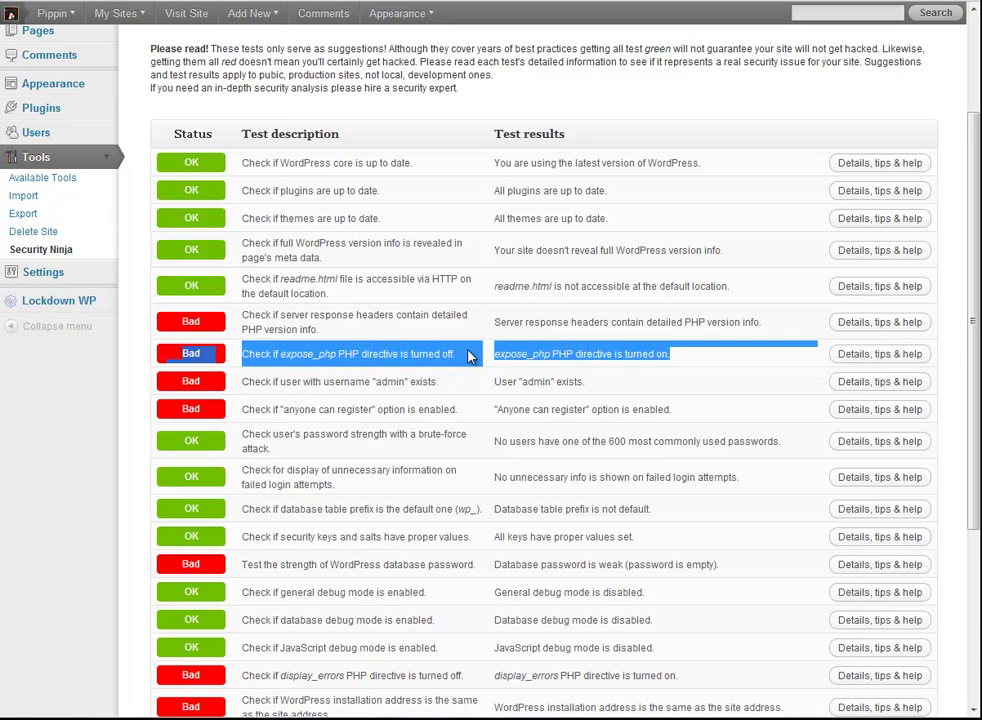
left_click(390, 357)
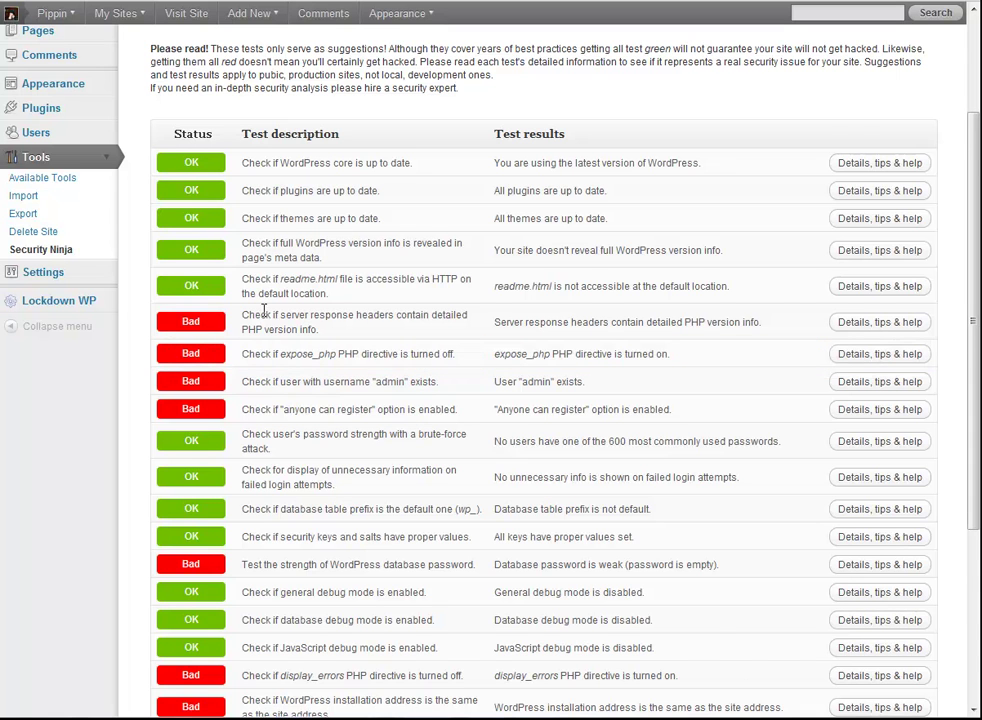
scroll(229, 430, "down", 2)
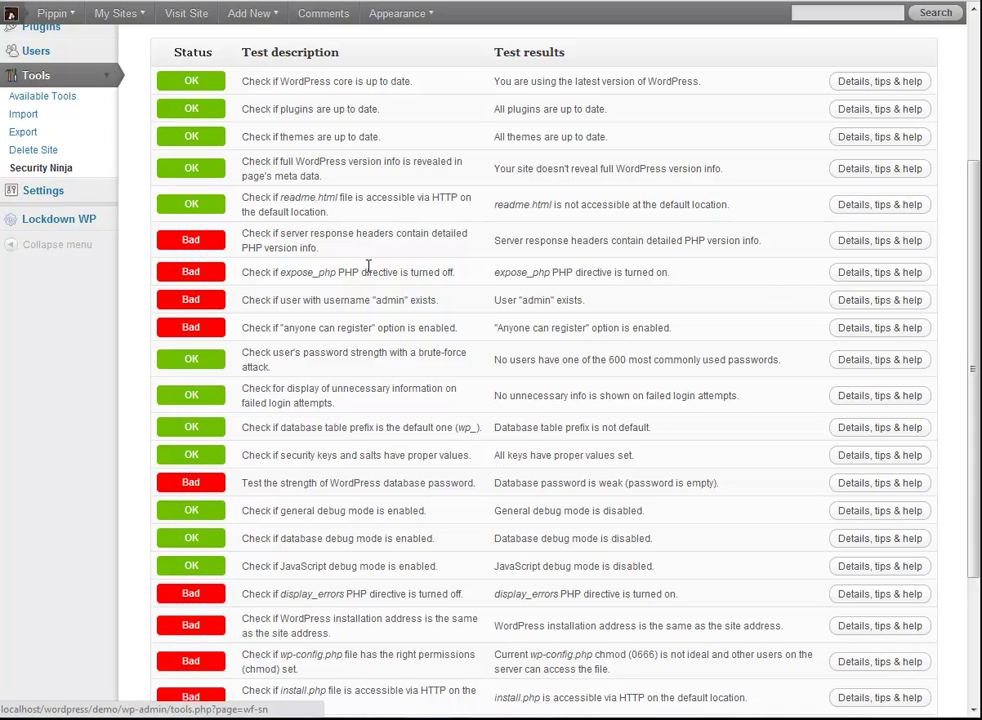
double_click(507, 300)
scroll(600, 303, "up", 5)
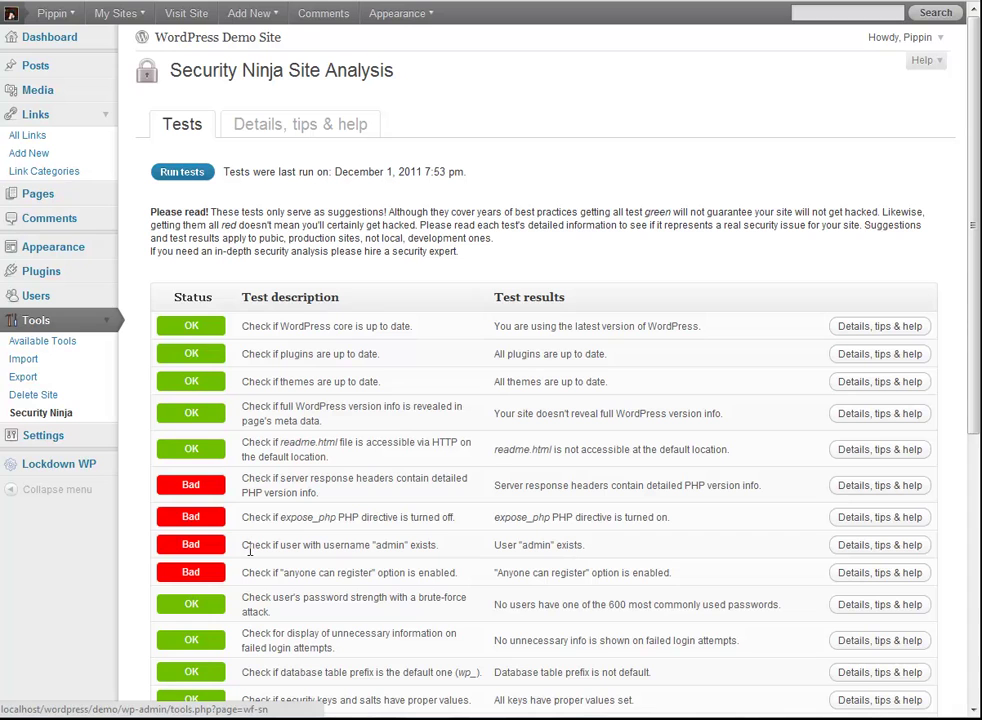
left_click_drag(244, 545, 614, 556)
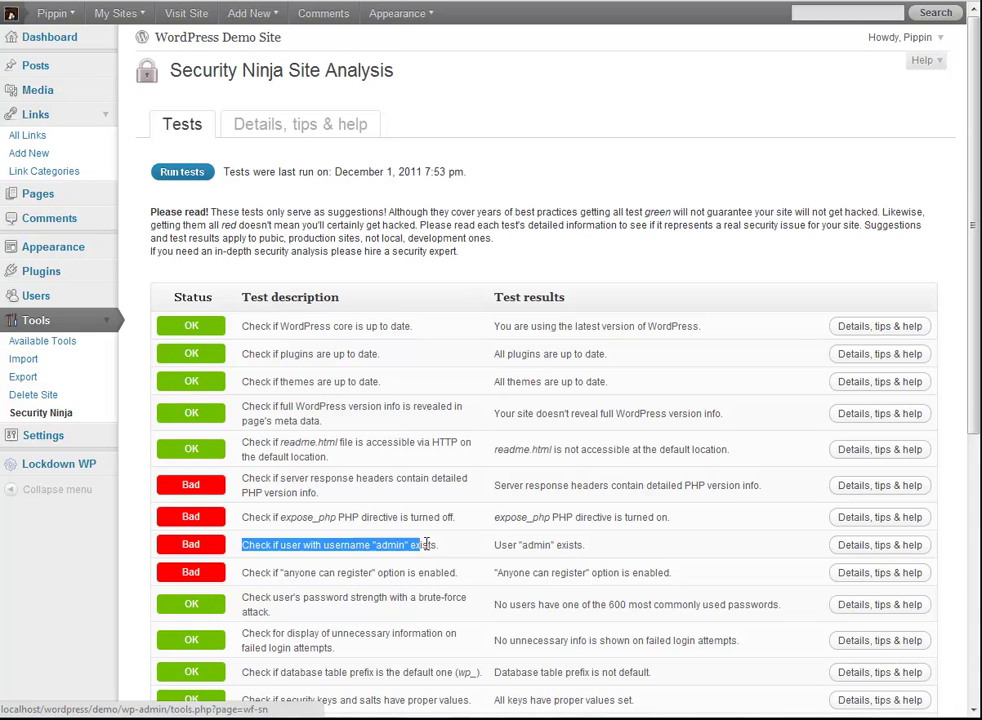
left_click(614, 556)
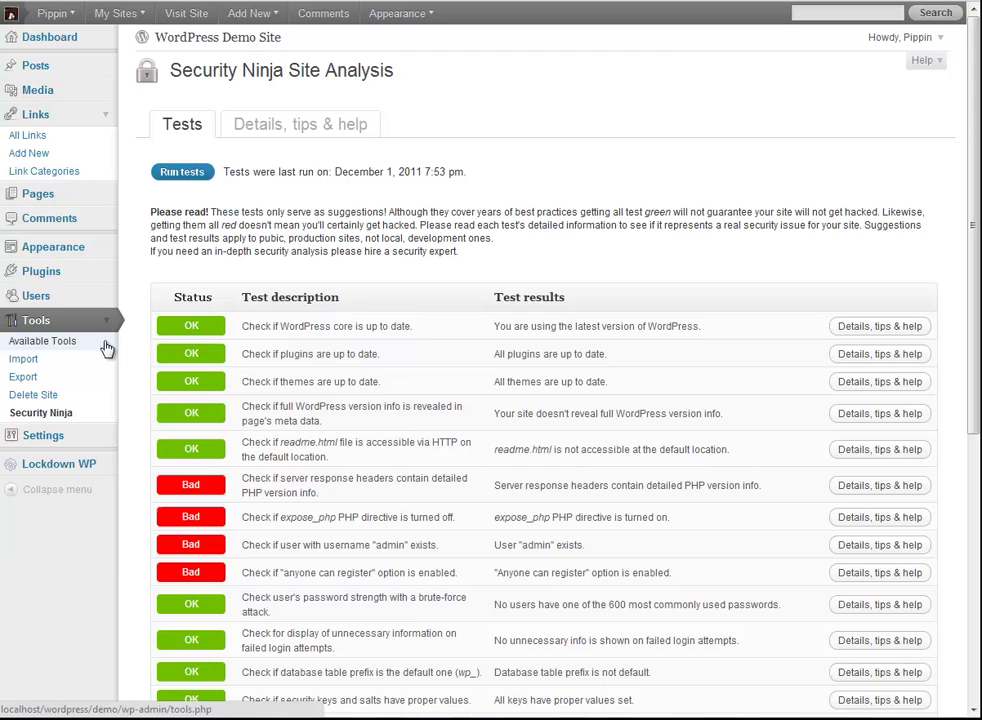
Inspect the admin user's Administrator role and email in the Users list.
left_click(57, 298)
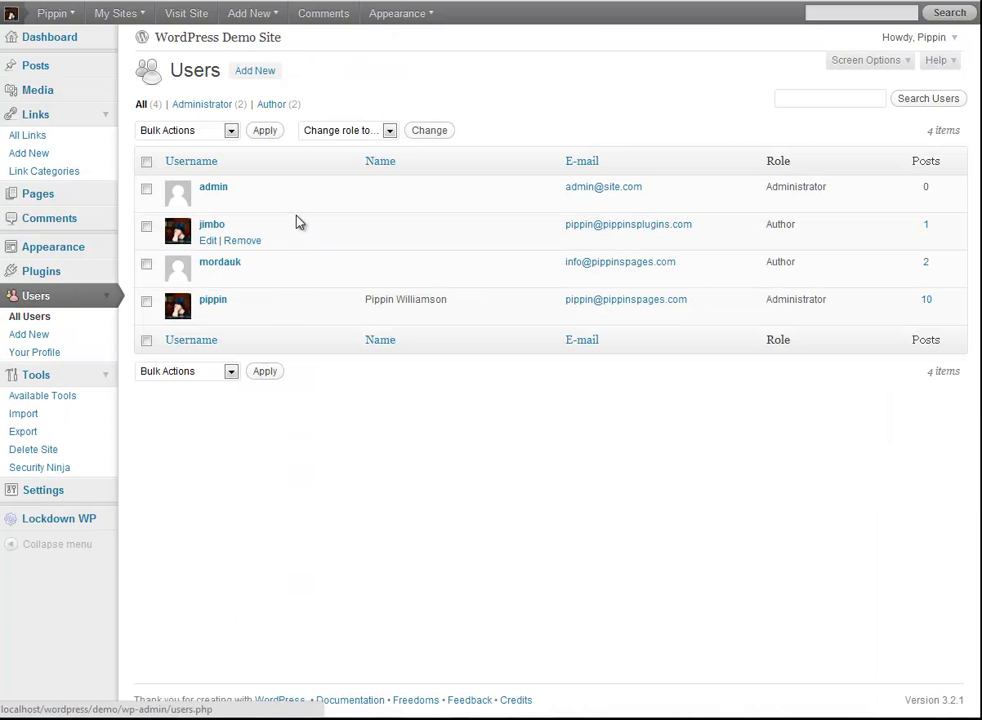
double_click(801, 186)
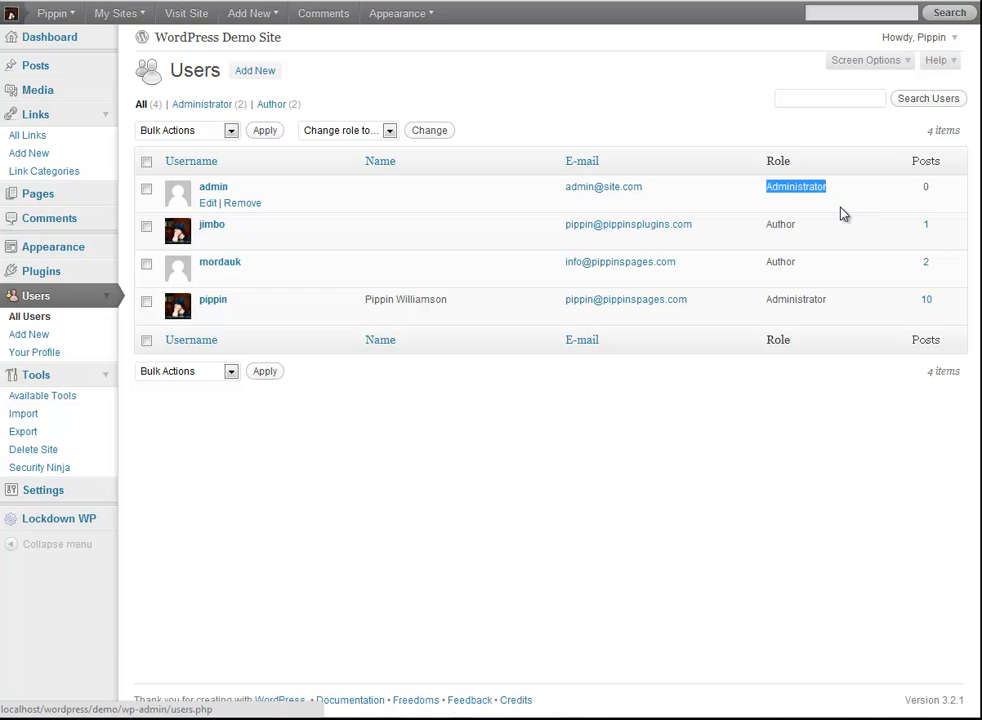
left_click(842, 213)
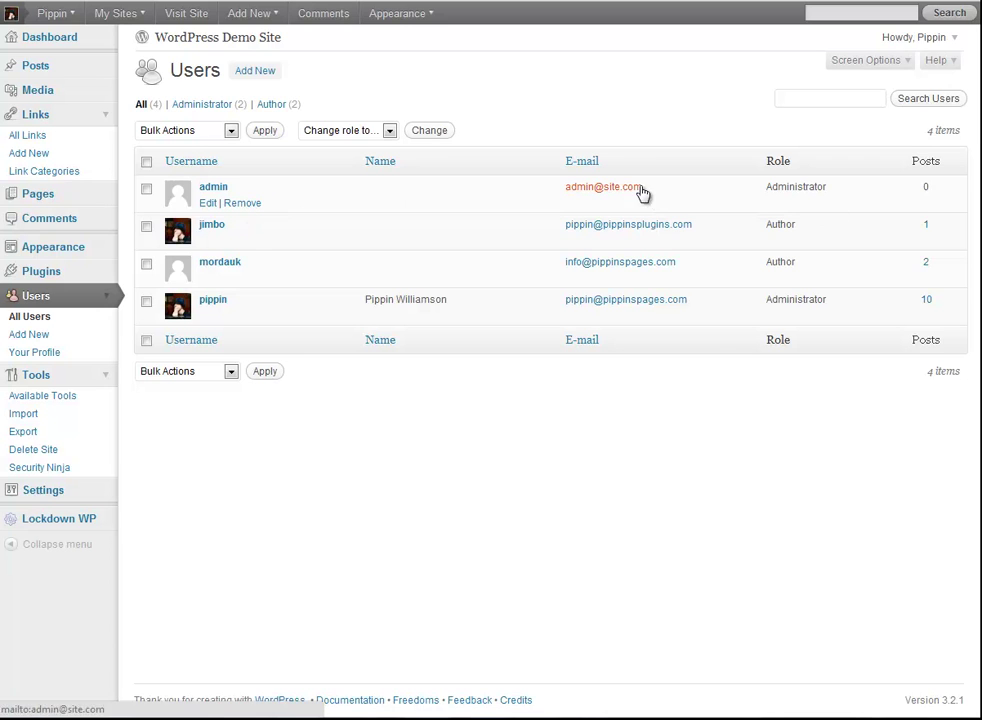
left_click_drag(662, 195, 565, 187)
left_click(221, 192)
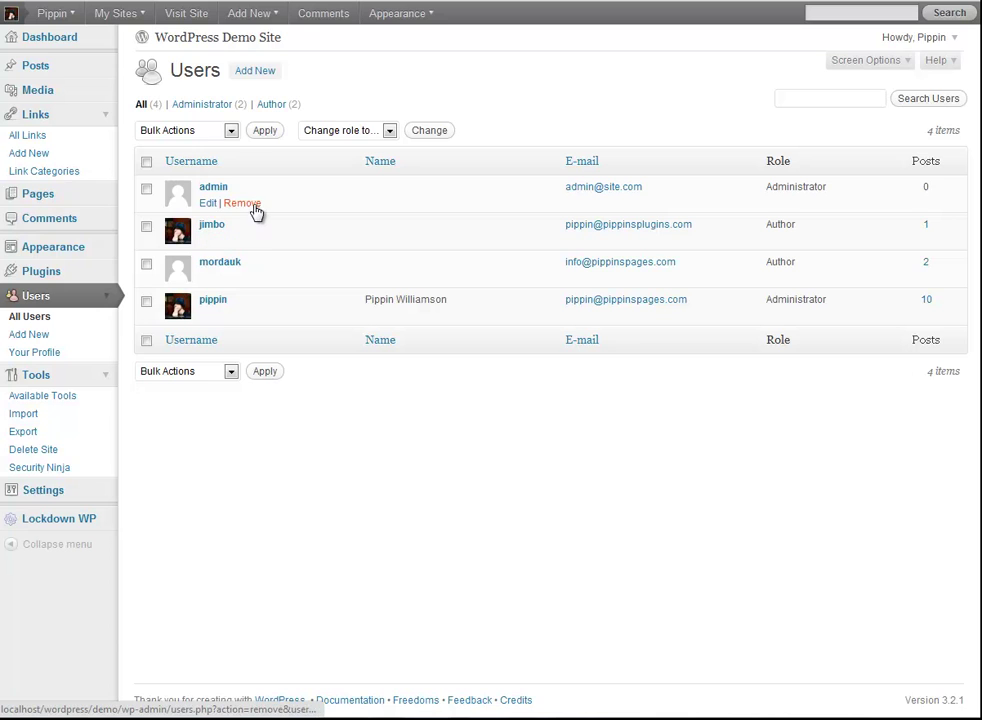
left_click(147, 189)
Set admin's role to '— No role for this site —' and save with Update User.
left_click(208, 204)
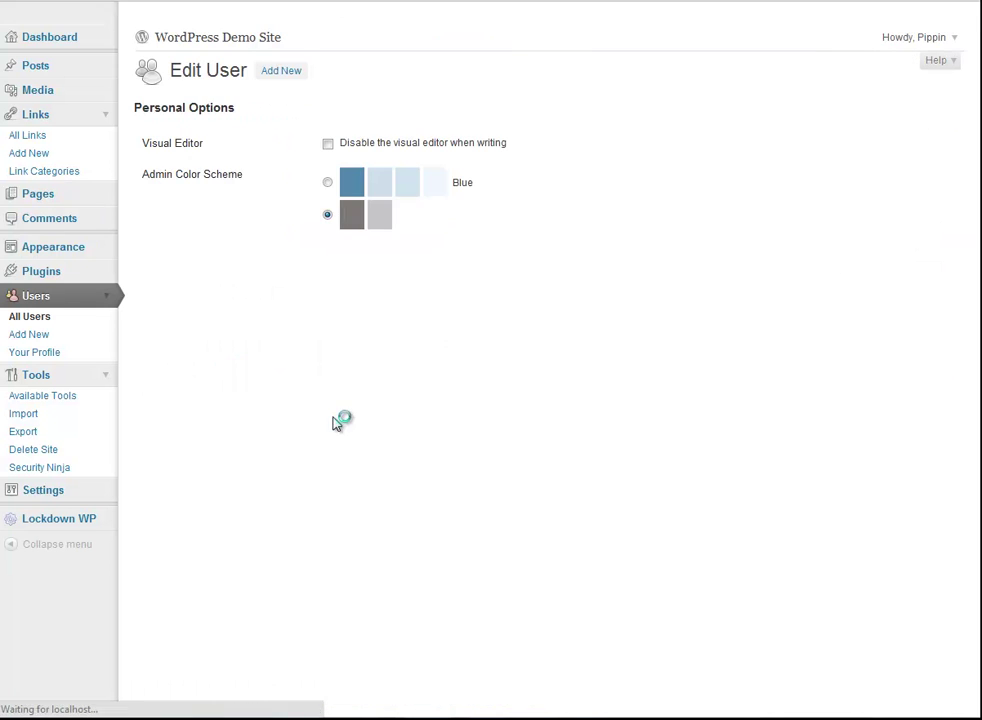
left_click(372, 407)
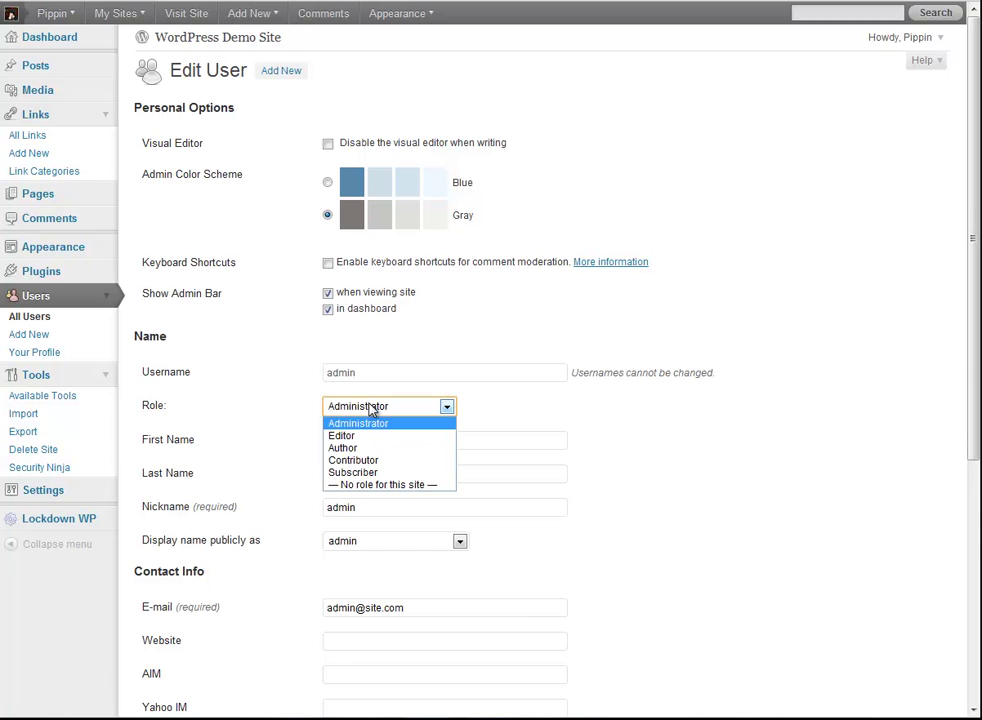
left_click(393, 485)
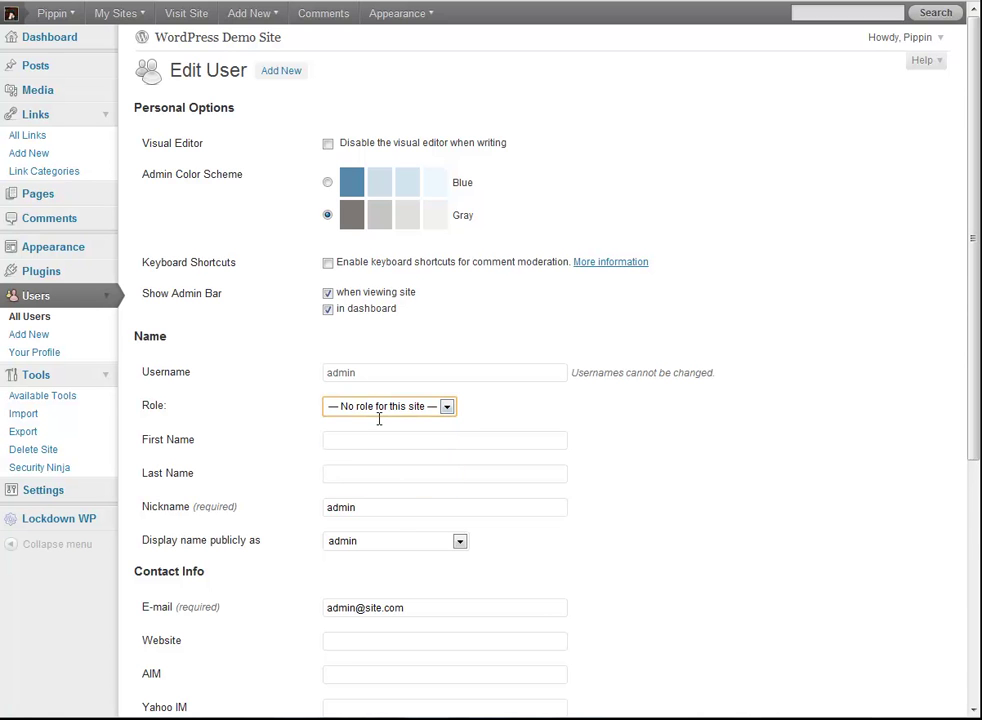
scroll(228, 434, "down", 5)
scroll(228, 434, "down", 3)
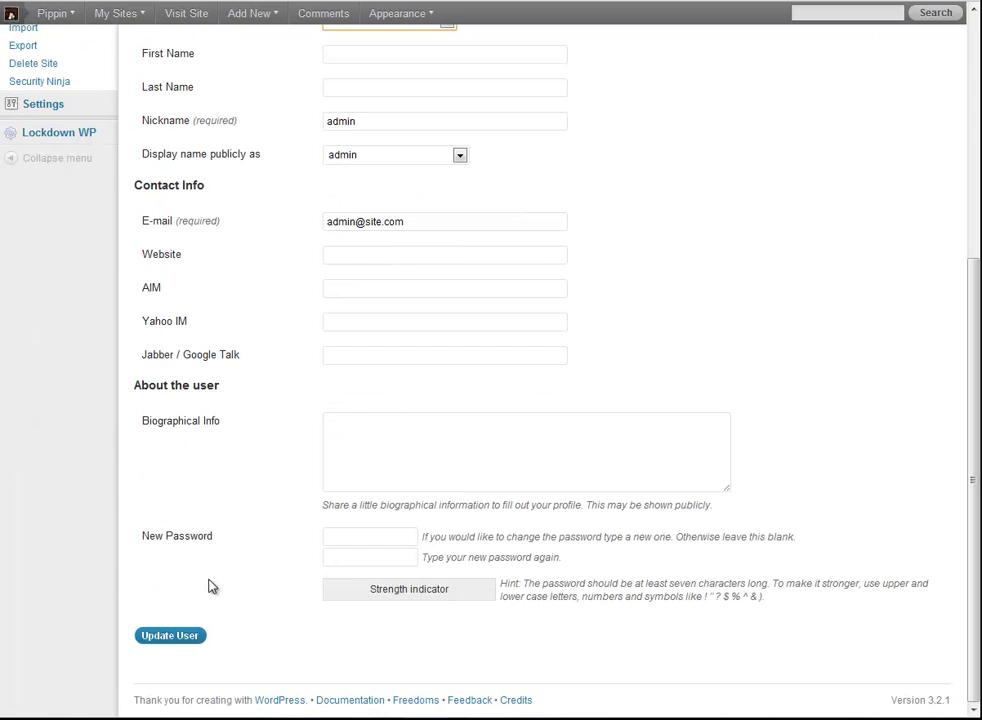
left_click(185, 640)
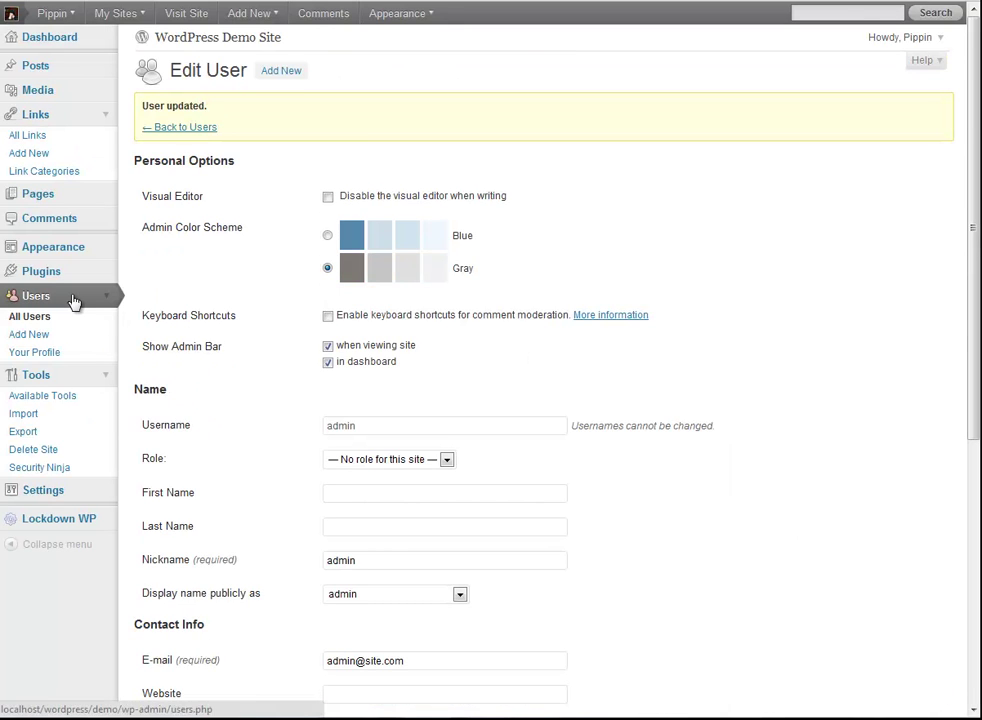
View All Users showing three users, then collapse and re-expand the Tools menu.
left_click(72, 298)
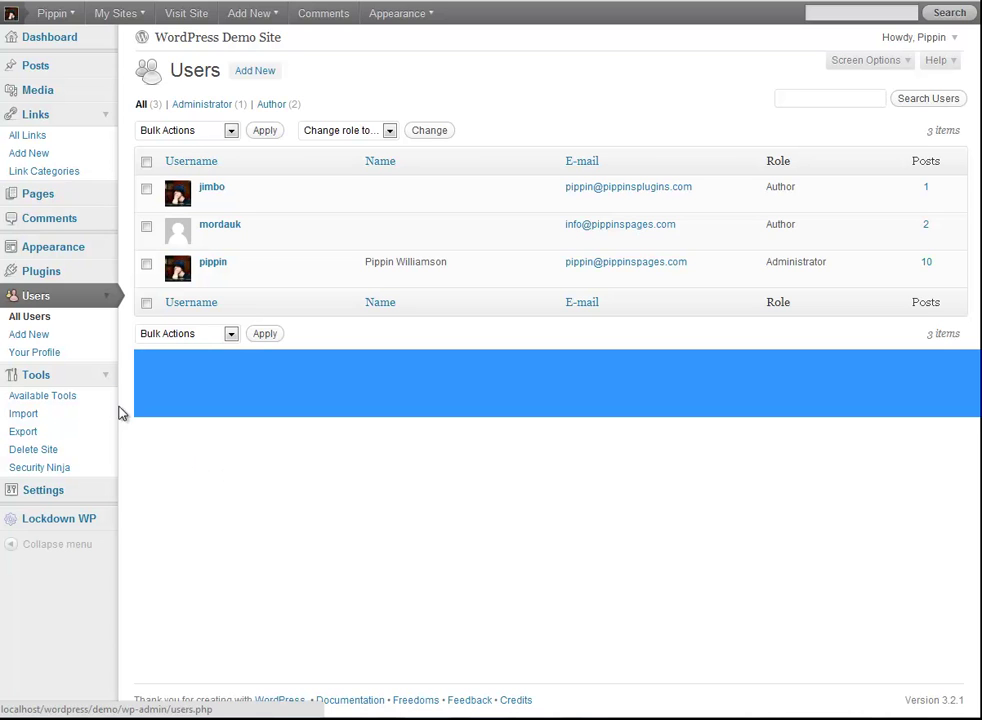
left_click(106, 377)
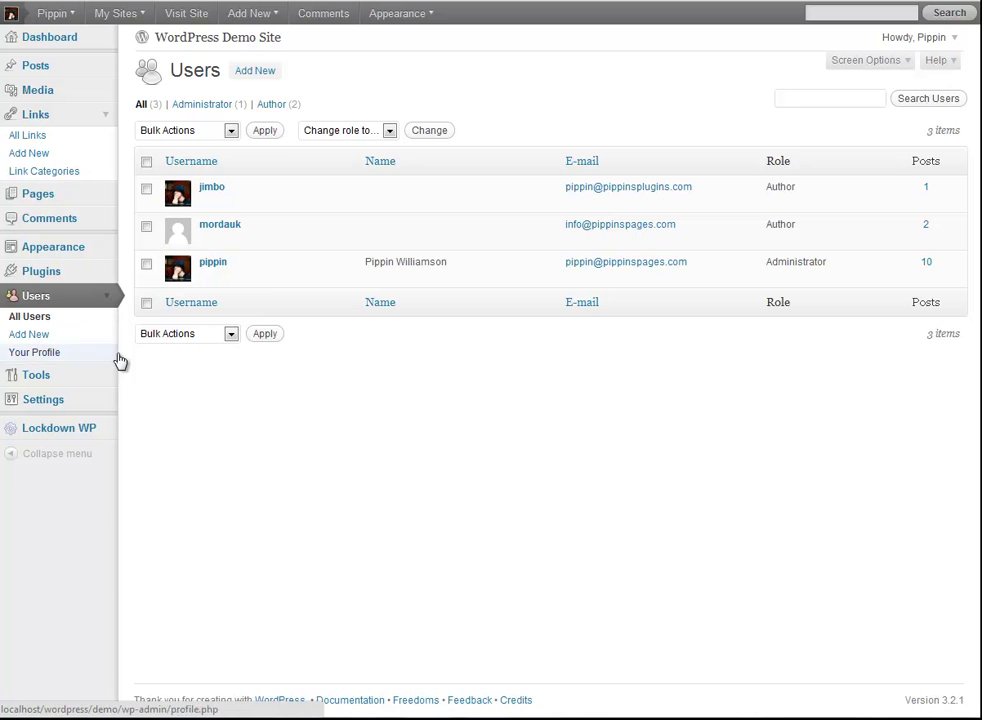
left_click(106, 377)
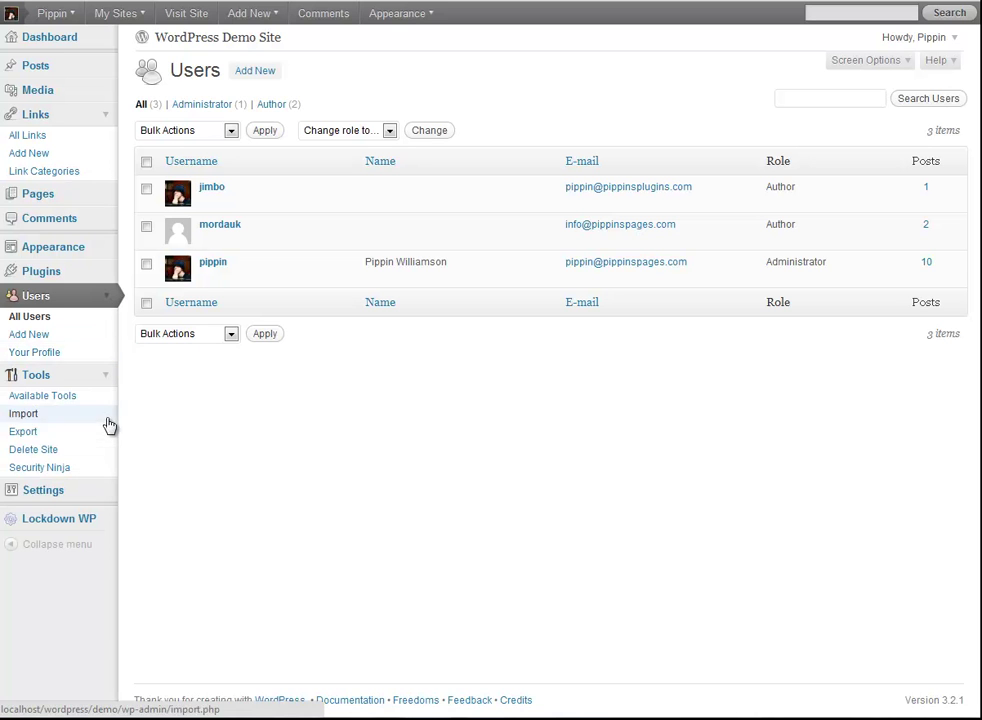
Rerun Security Ninja and check the 'admin user exists' and 'anyone can register' results.
left_click(40, 467)
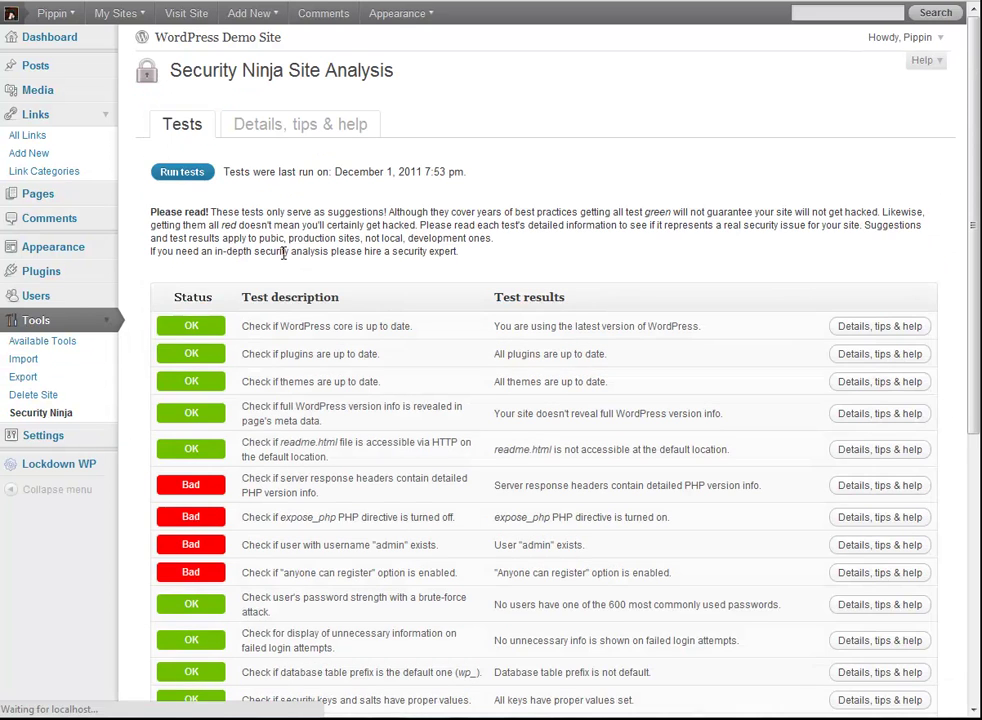
left_click(184, 172)
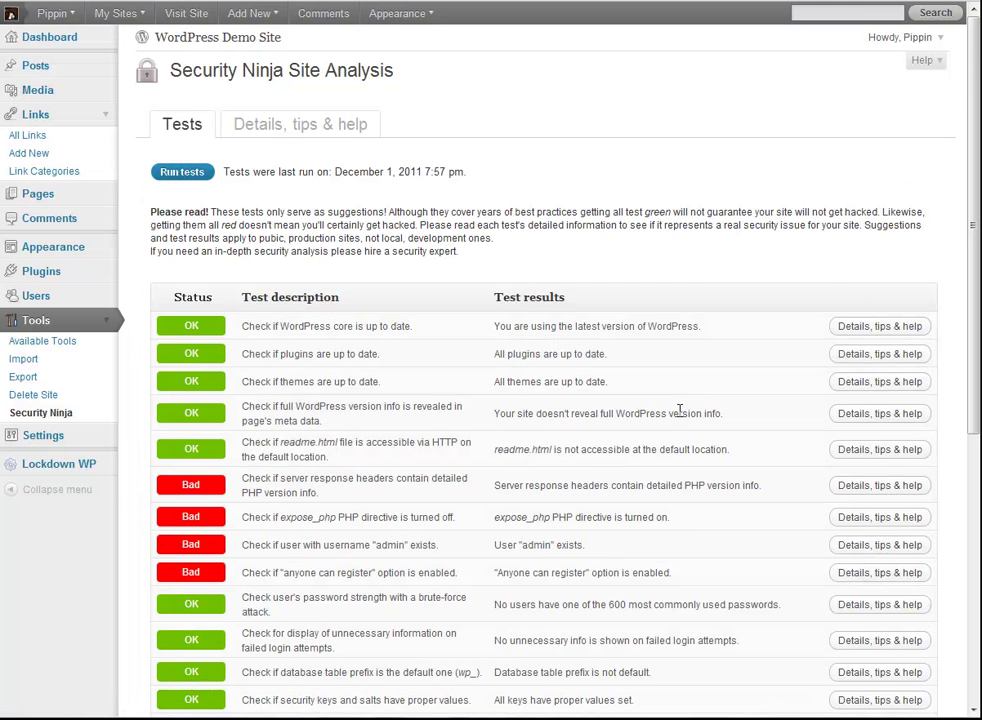
scroll(689, 398, "down", 2)
left_click_drag(588, 463, 491, 465)
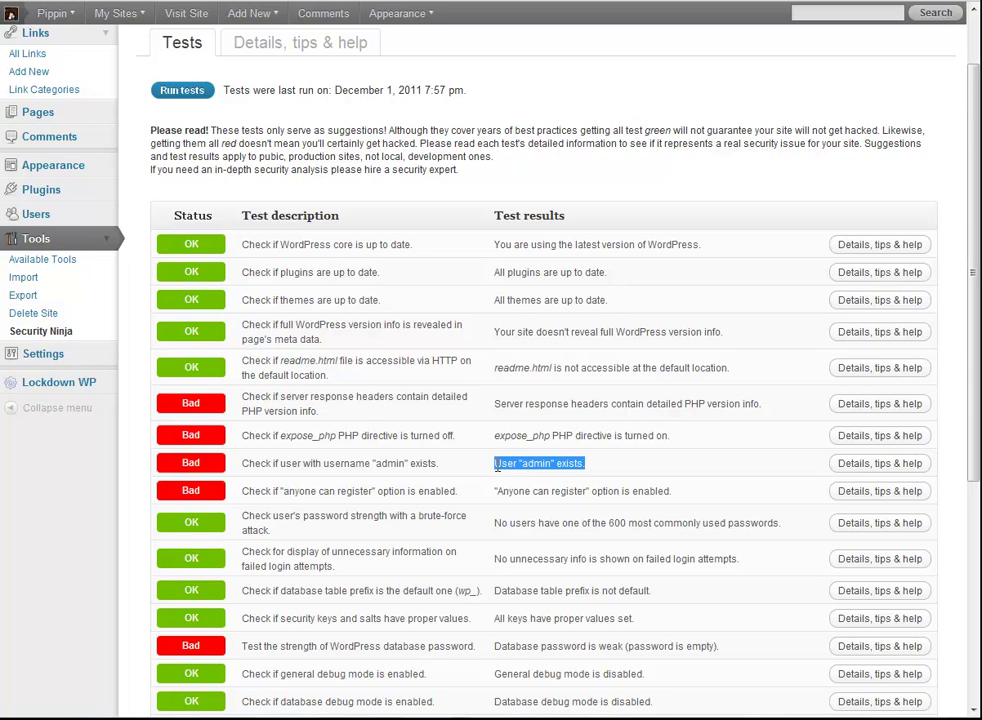
left_click(501, 464)
left_click_drag(494, 463, 585, 463)
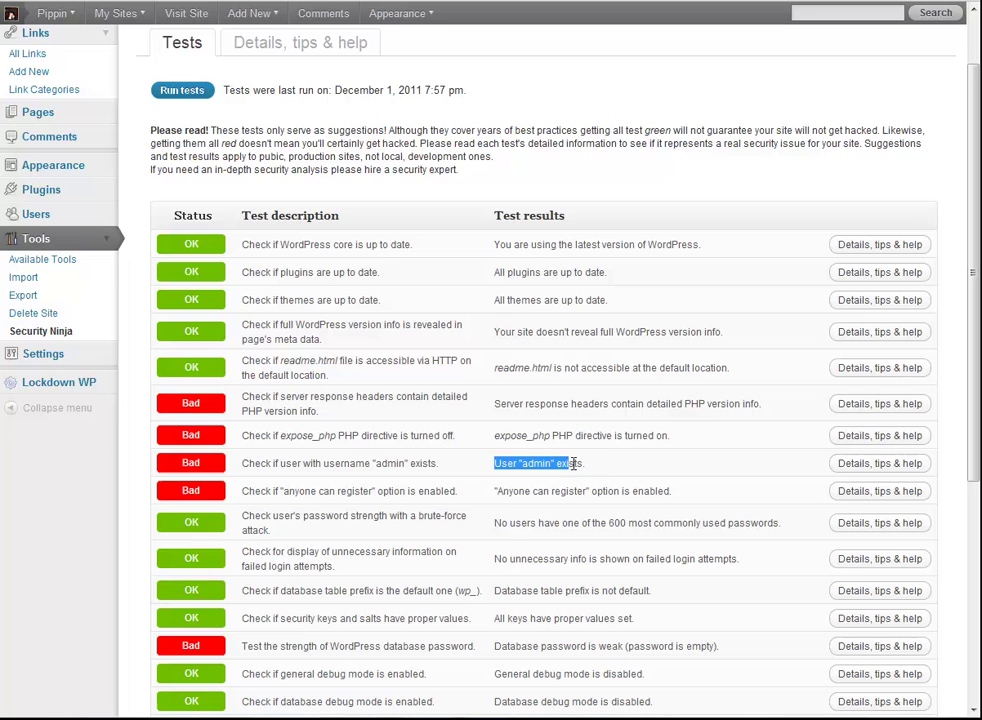
left_click(487, 470)
scroll(340, 492, "down", 3)
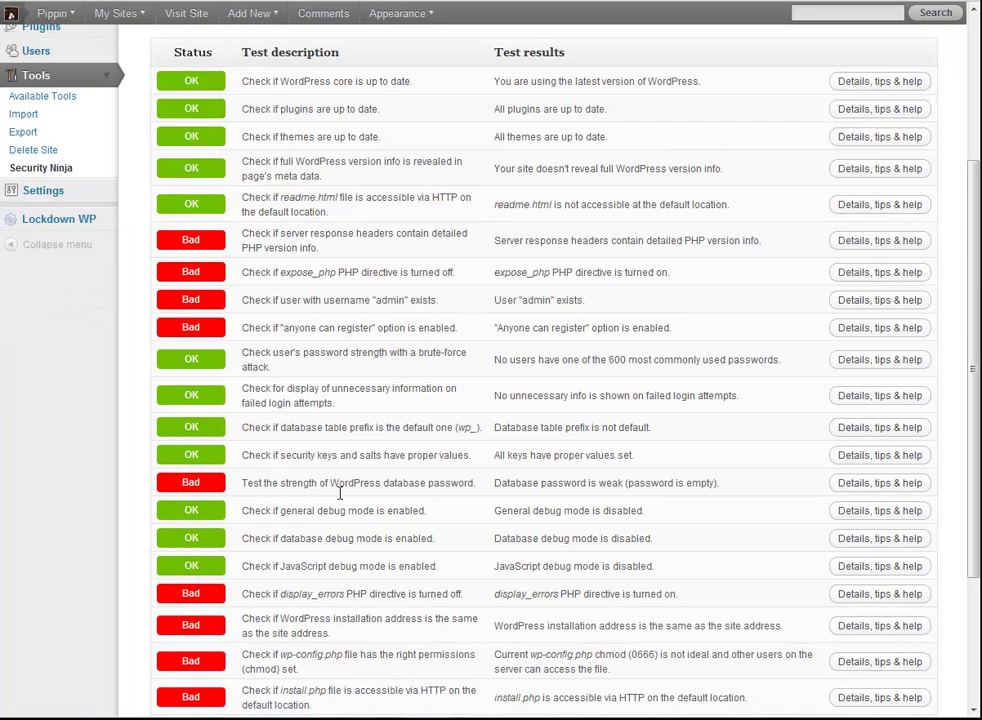
left_click_drag(242, 327, 478, 333)
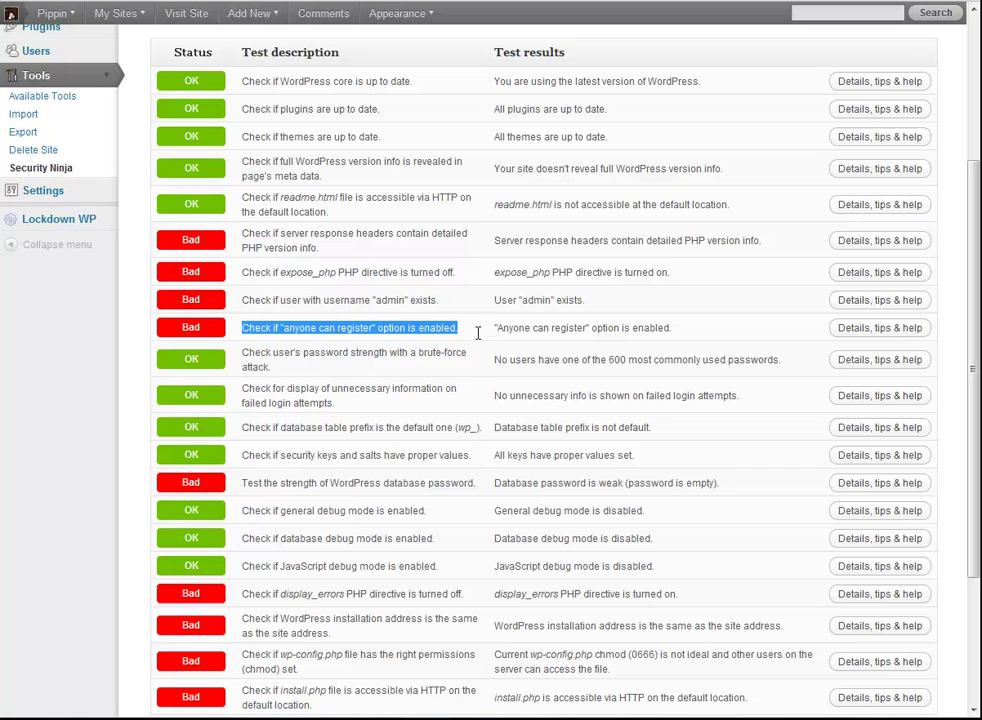
left_click(492, 336)
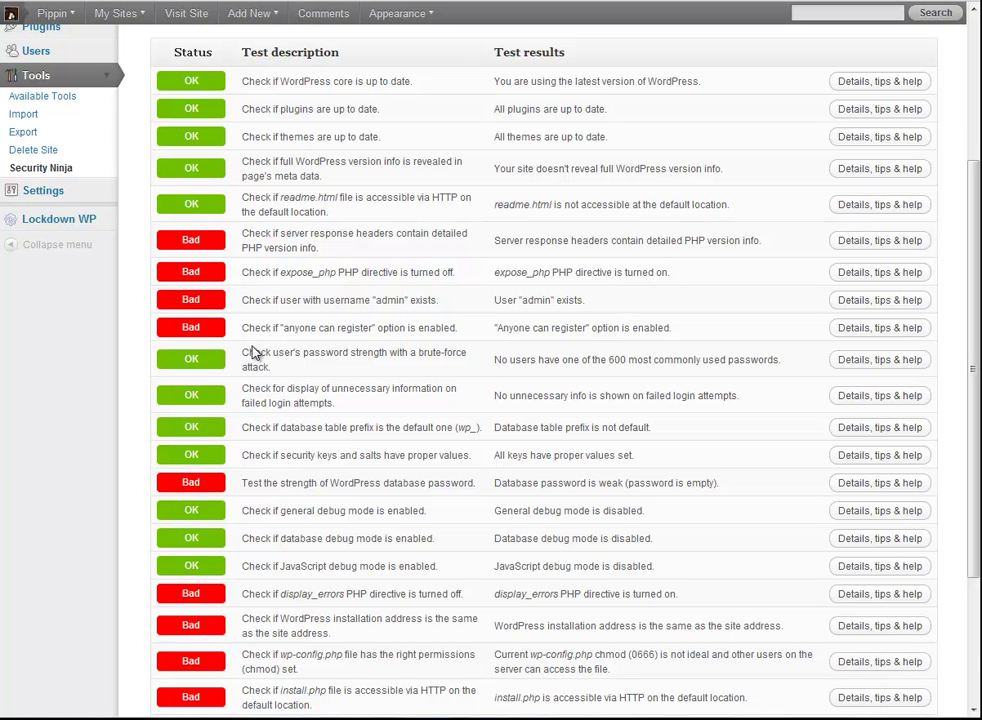
left_click(864, 329)
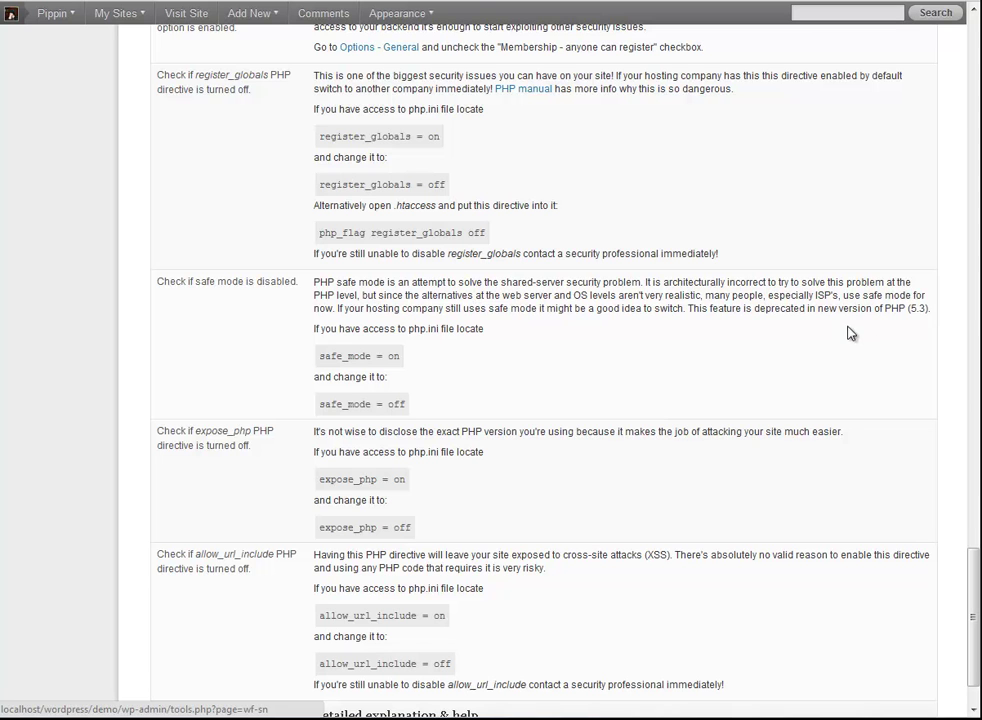
scroll(267, 252, "up", 3)
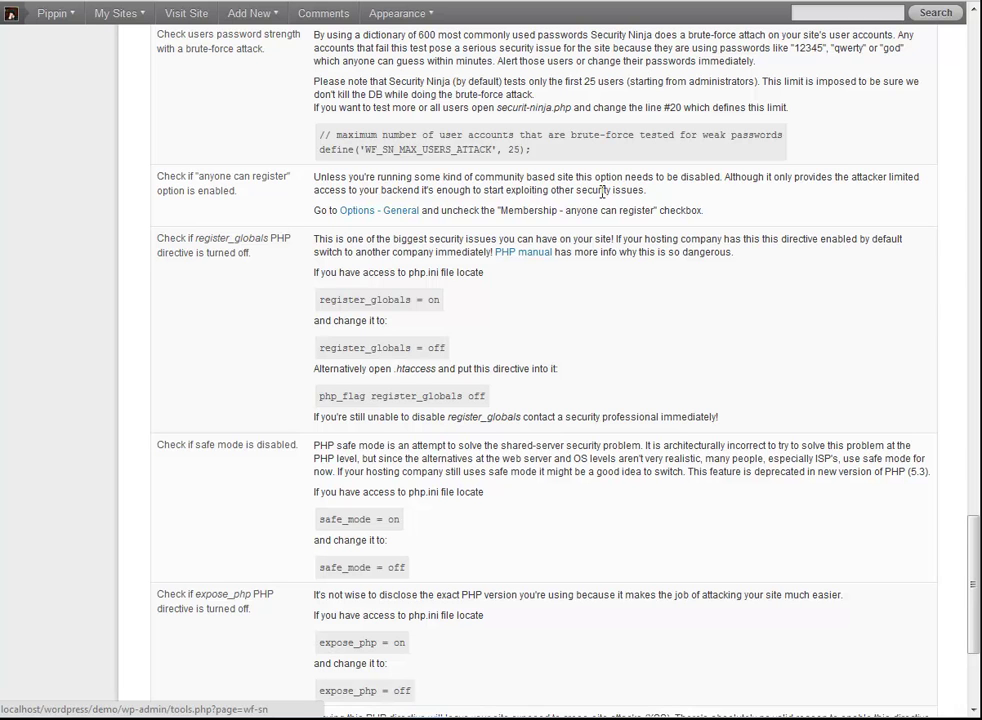
scroll(603, 192, "up", 2)
scroll(570, 270, "up", 5)
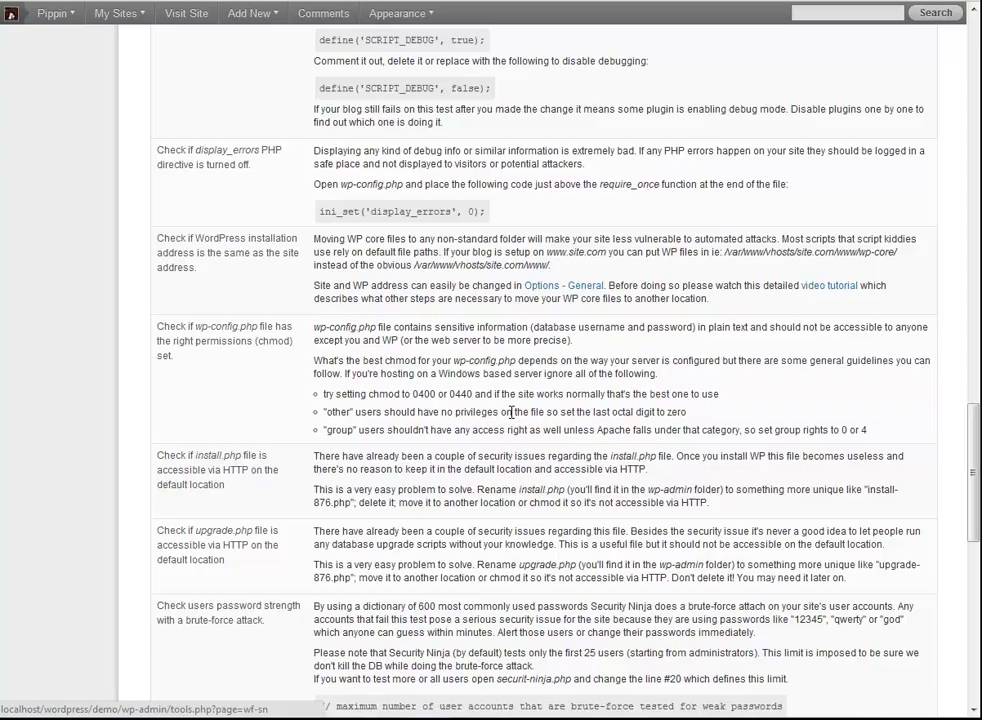
scroll(540, 350, "up", 5)
scroll(505, 420, "up", 5)
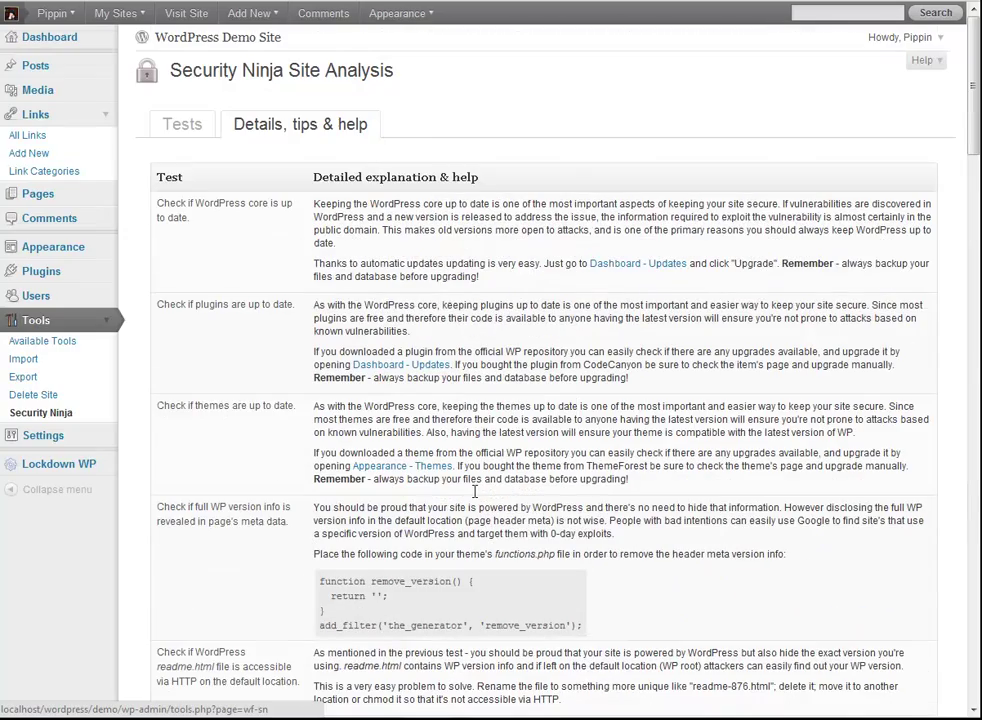
left_click(180, 130)
scroll(385, 443, "down", 5)
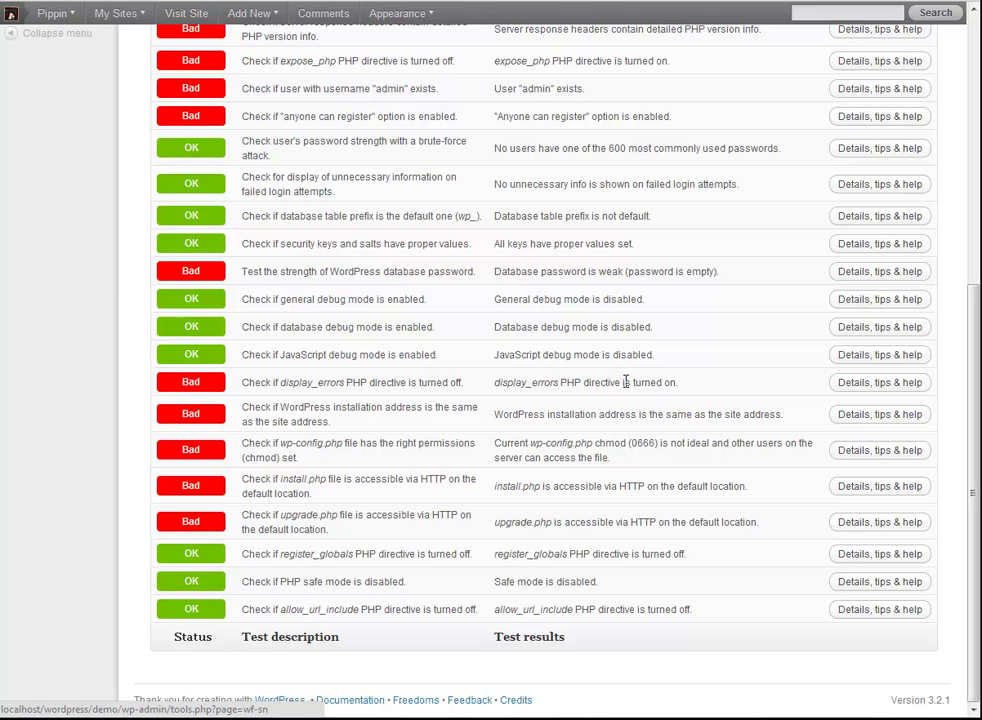
scroll(620, 381, "up", 3)
scroll(620, 381, "up", 2)
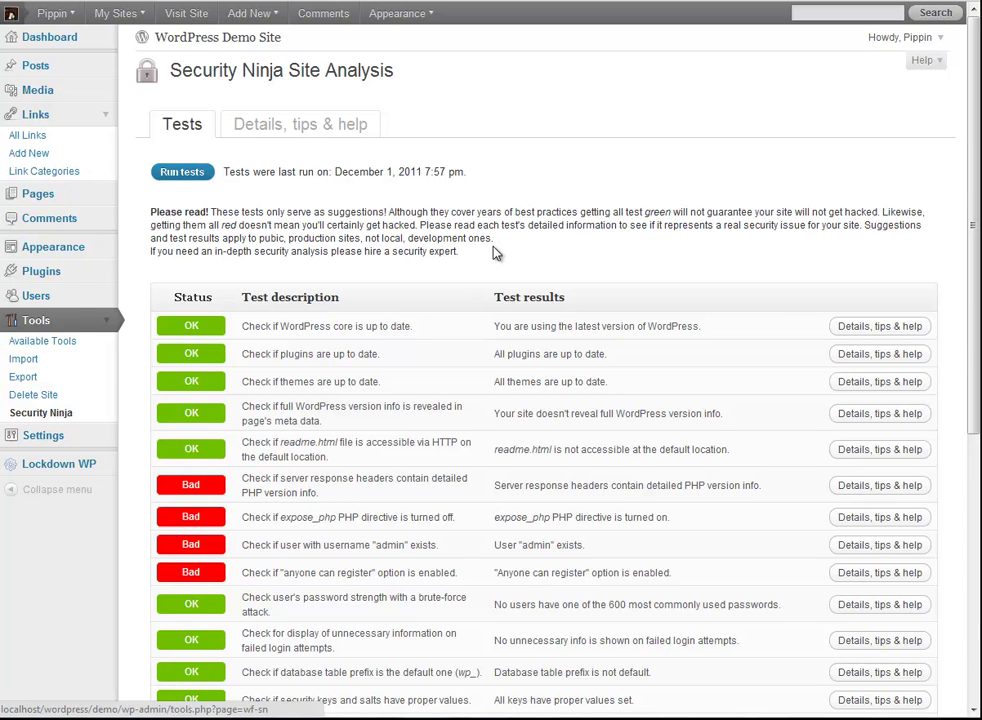
Show the installed plugins filtered to the four active ones.
left_click(42, 271)
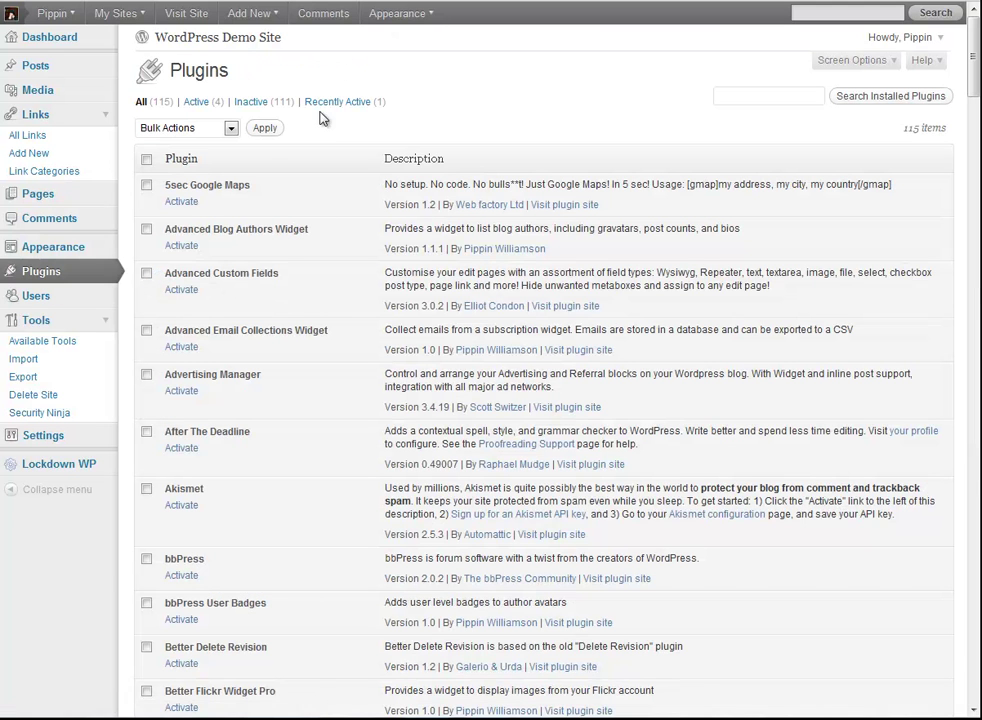
left_click(193, 101)
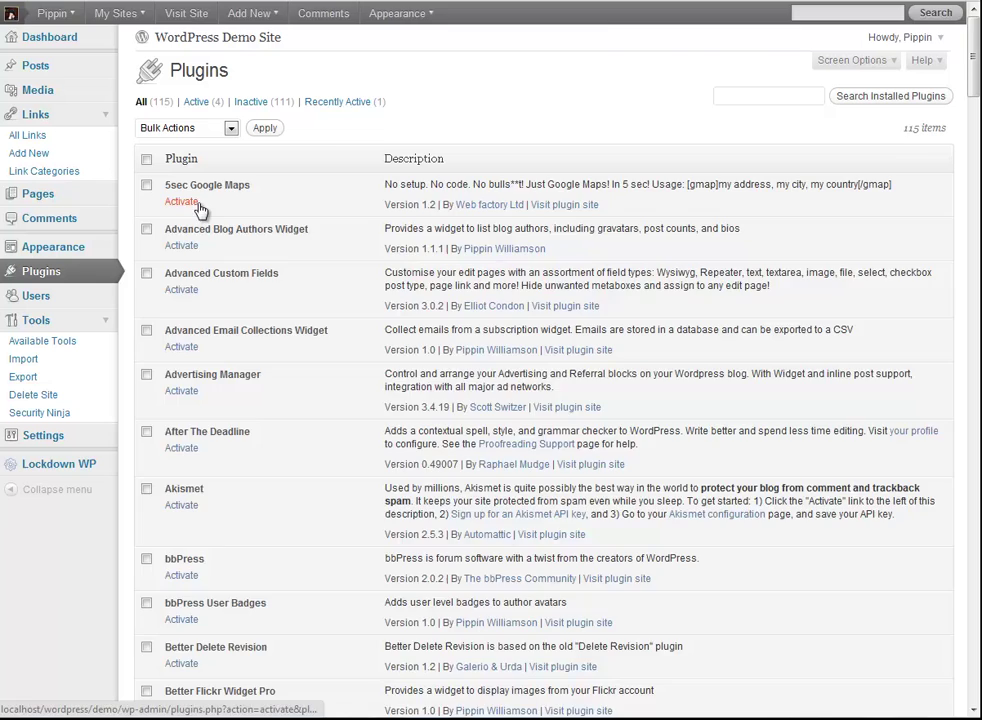